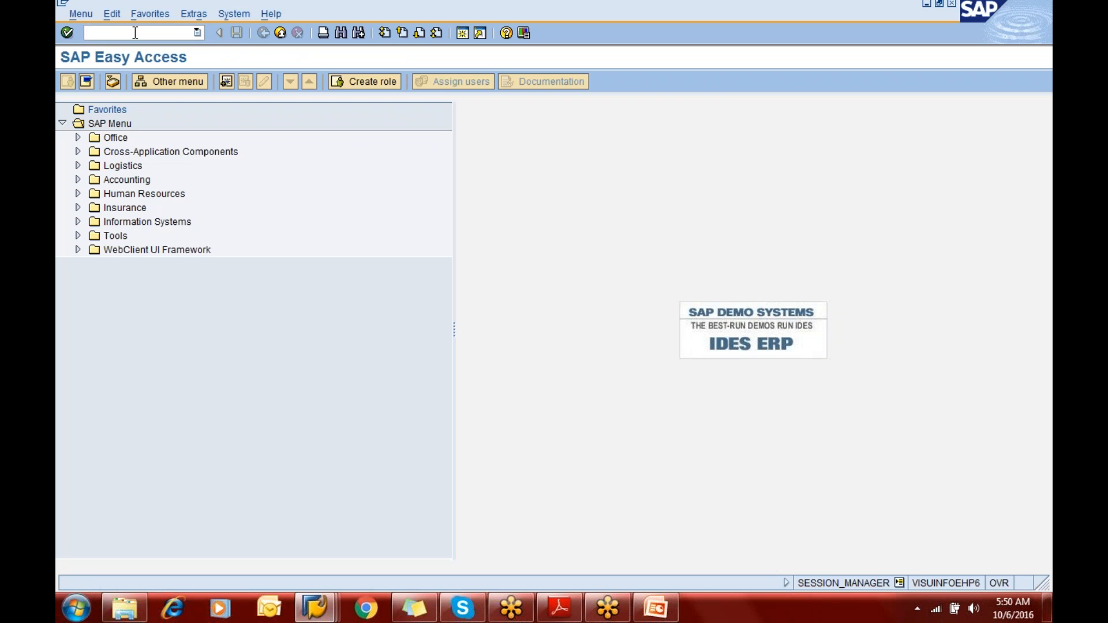
Open the Company Code Global Data overview with transaction OBY6
{"action": "type", "text": "spro"}
{"action": "key", "text": "Return"}
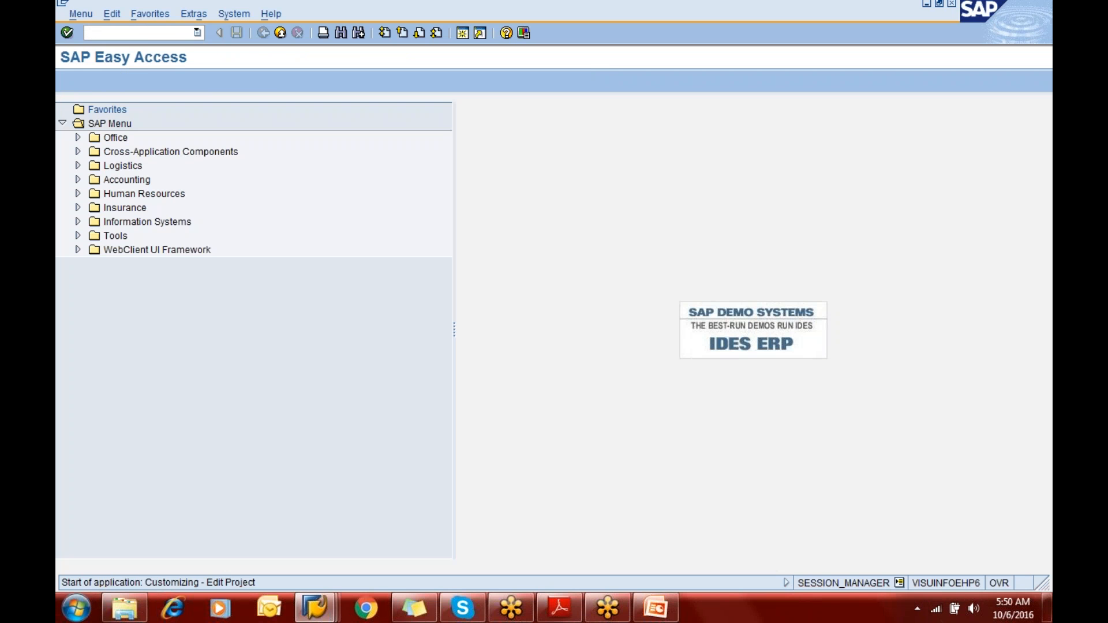
{"action": "type", "text": "/nobd4"}
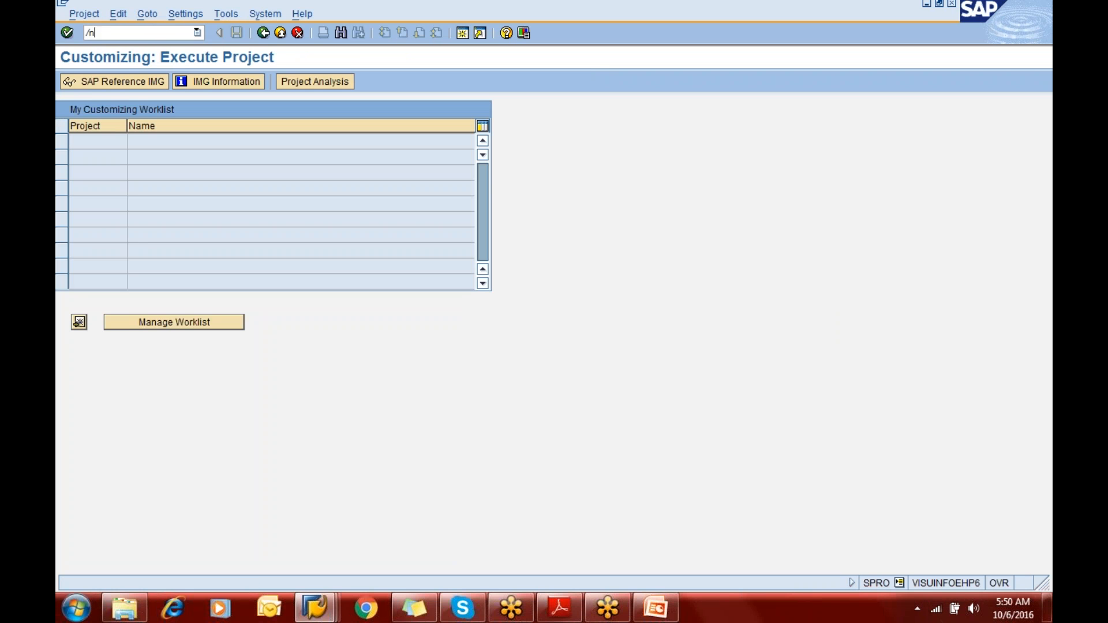
{"action": "key", "text": "Return"}
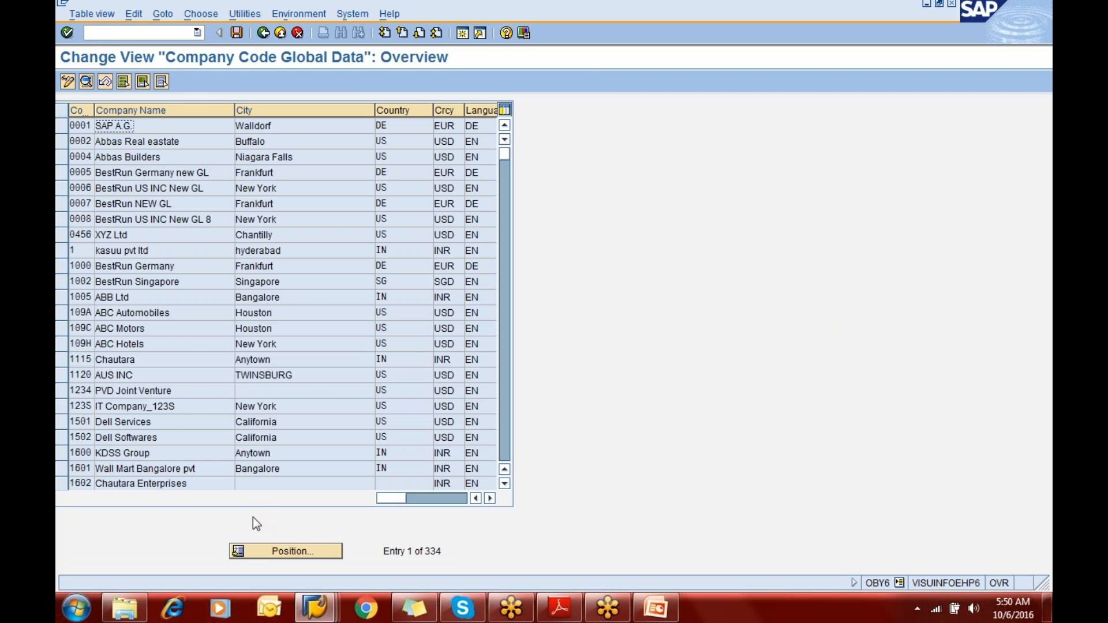
Locate company code ERIC in the list and display its global data details
{"action": "left_click", "coordinate": [288, 554]}
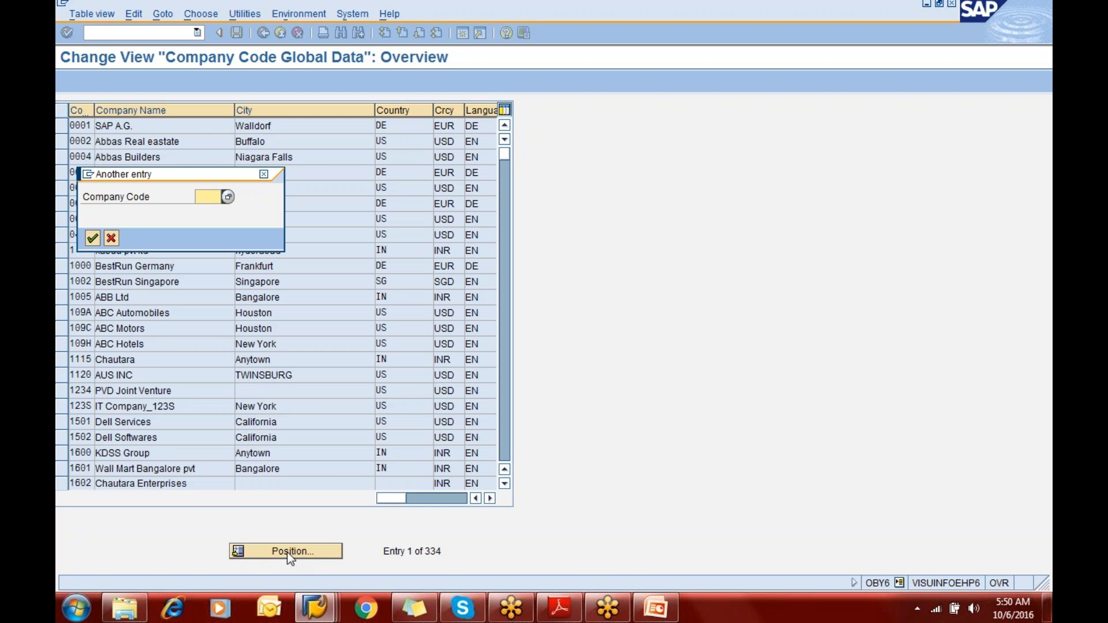
{"action": "type", "text": "eric"}
{"action": "key", "text": "Return"}
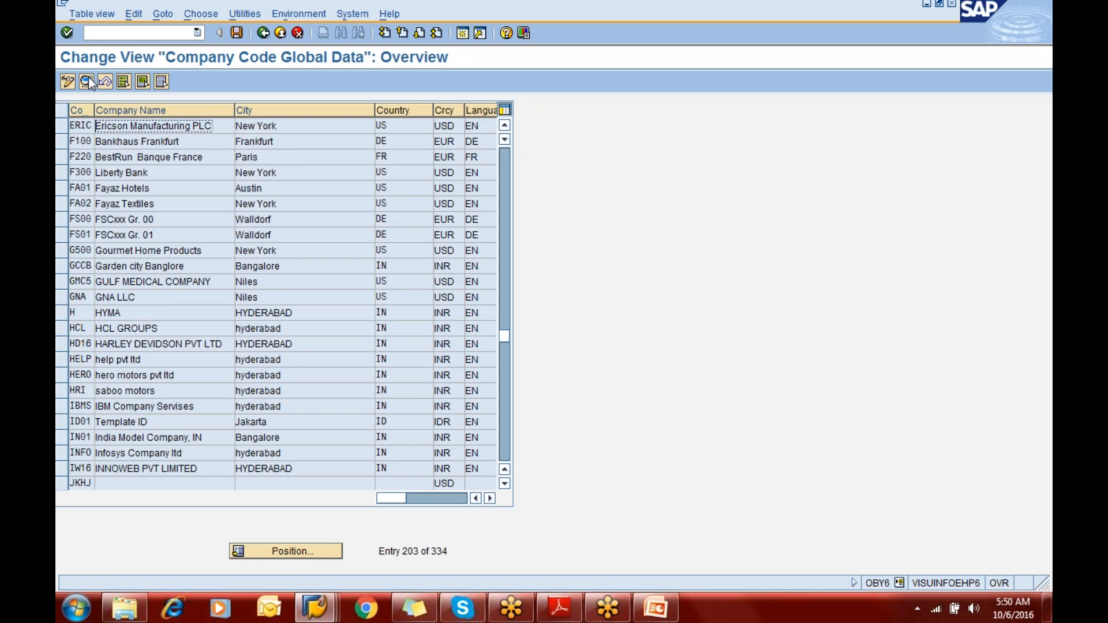
{"action": "left_click", "coordinate": [88, 81]}
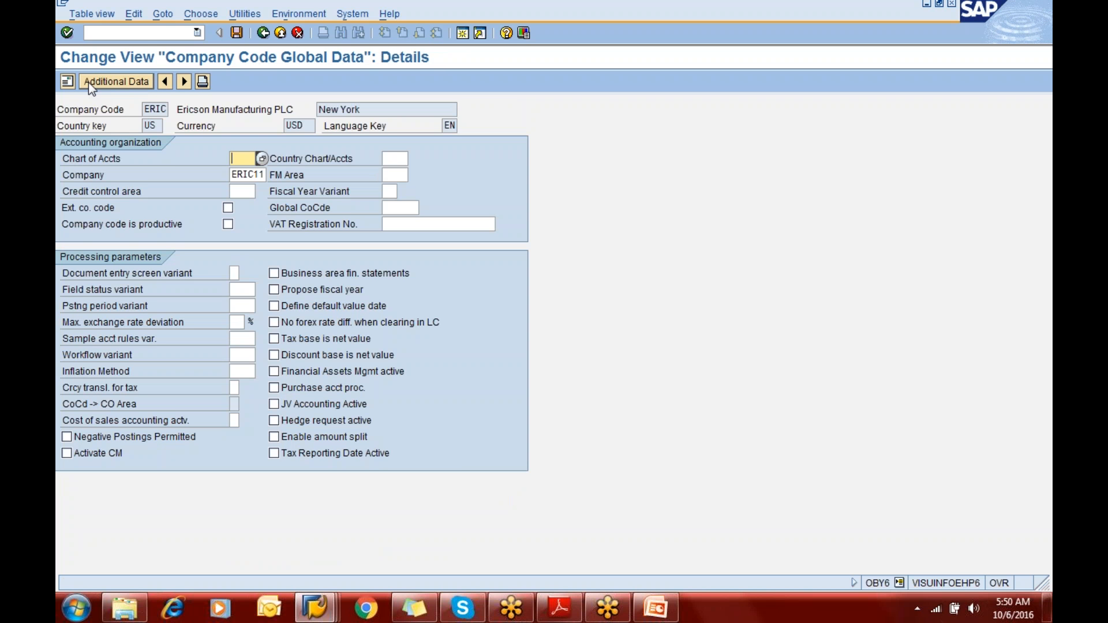
Go to SPRO and open the Define Business Area activity under Enterprise Structure, Definition, Financial Accounting
{"action": "left_click", "coordinate": [142, 33]}
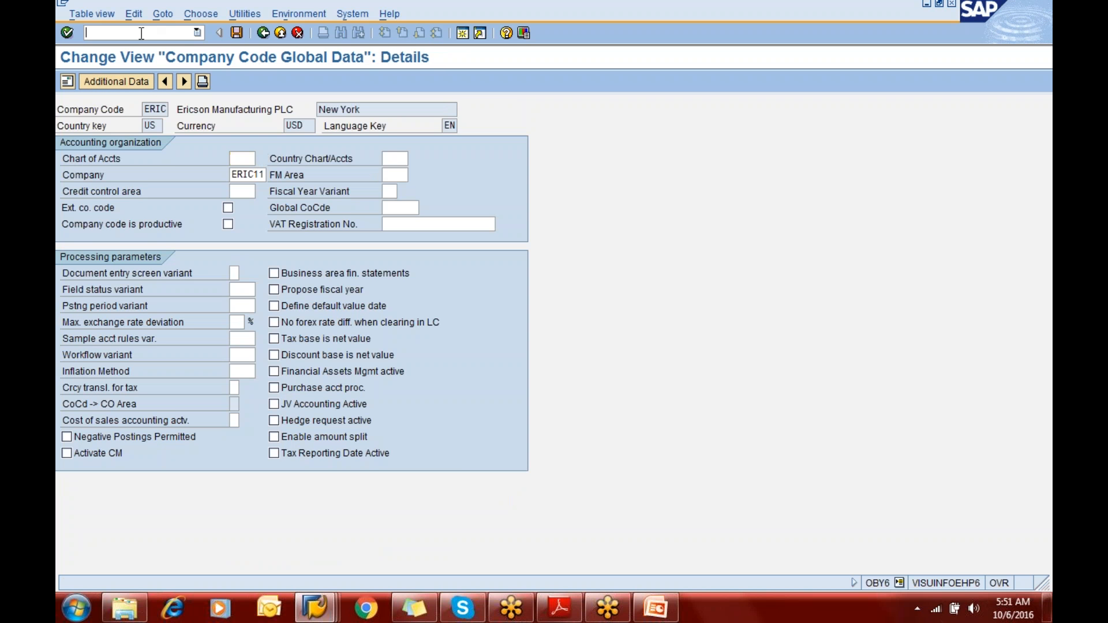
{"action": "type", "text": "/nspro"}
{"action": "key", "text": "Return"}
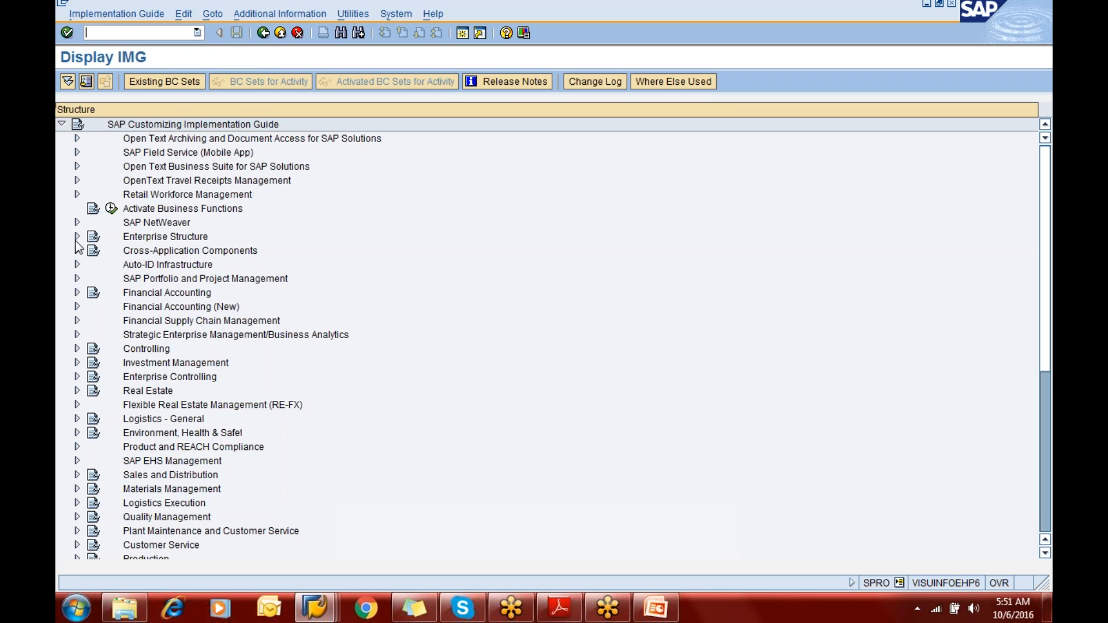
{"action": "left_click", "coordinate": [77, 237]}
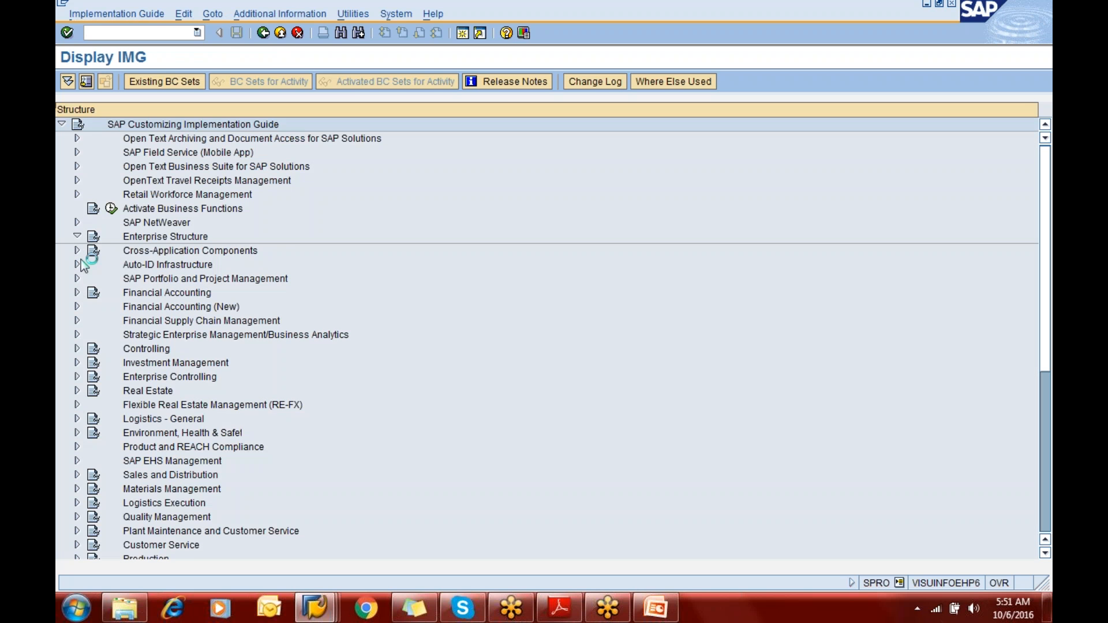
{"action": "left_click", "coordinate": [92, 265]}
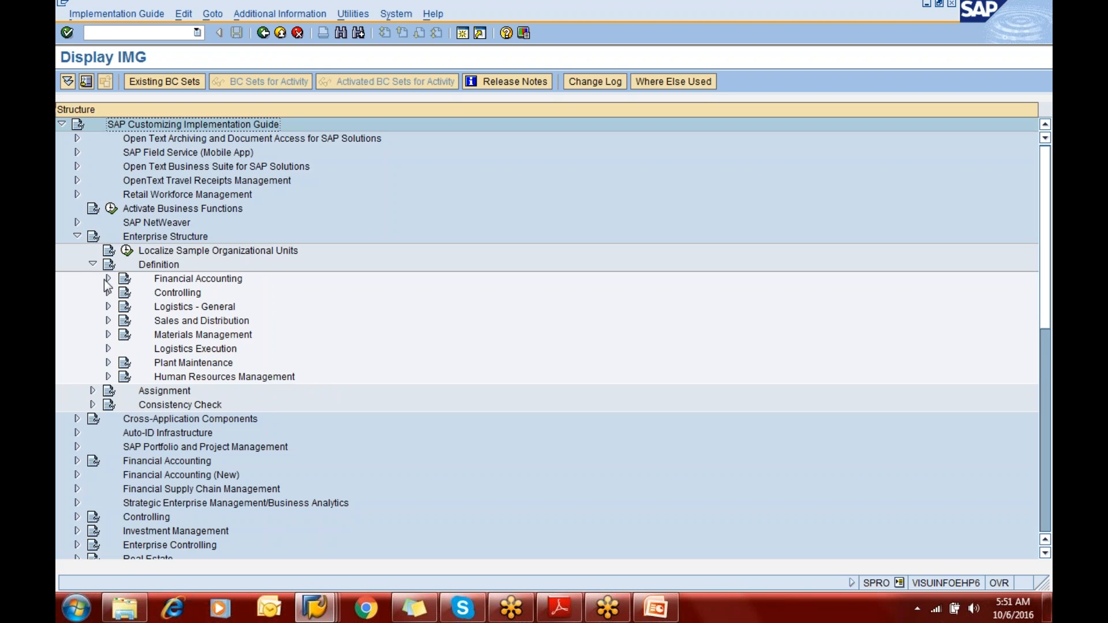
{"action": "left_click", "coordinate": [108, 279]}
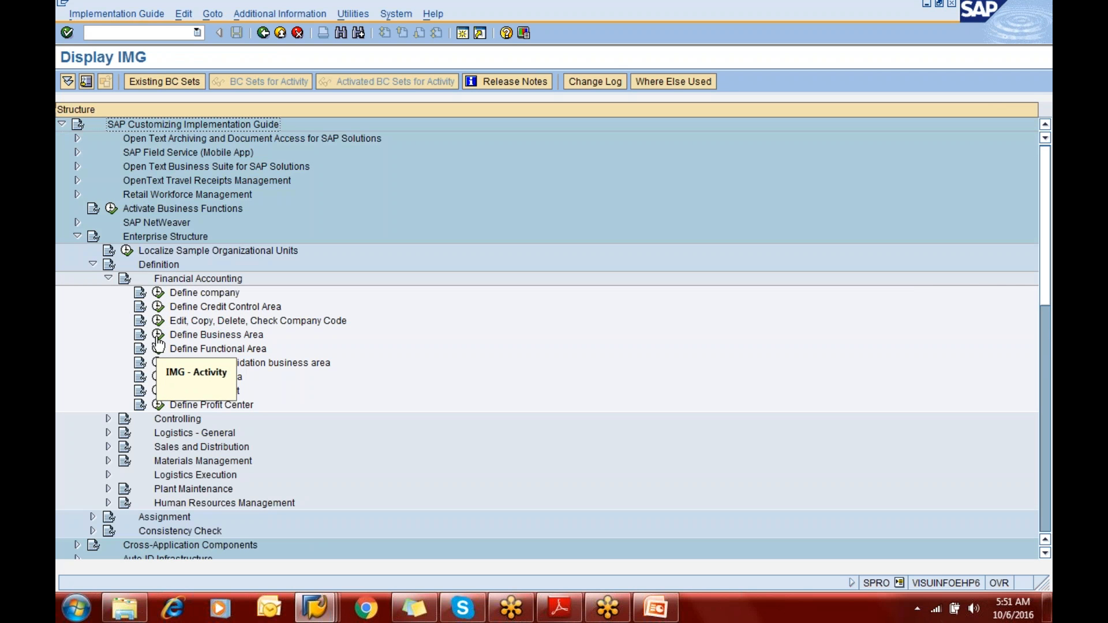
{"action": "left_click", "coordinate": [158, 336]}
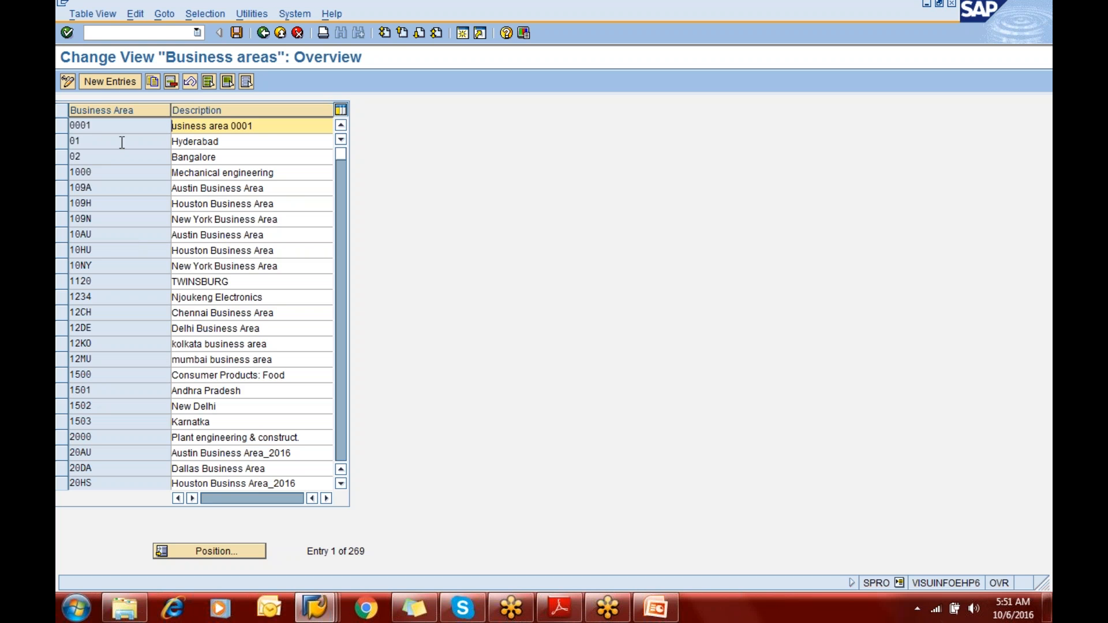
Examine the existing business areas and how their descriptions are named by city or by product line
{"action": "left_click", "coordinate": [122, 83]}
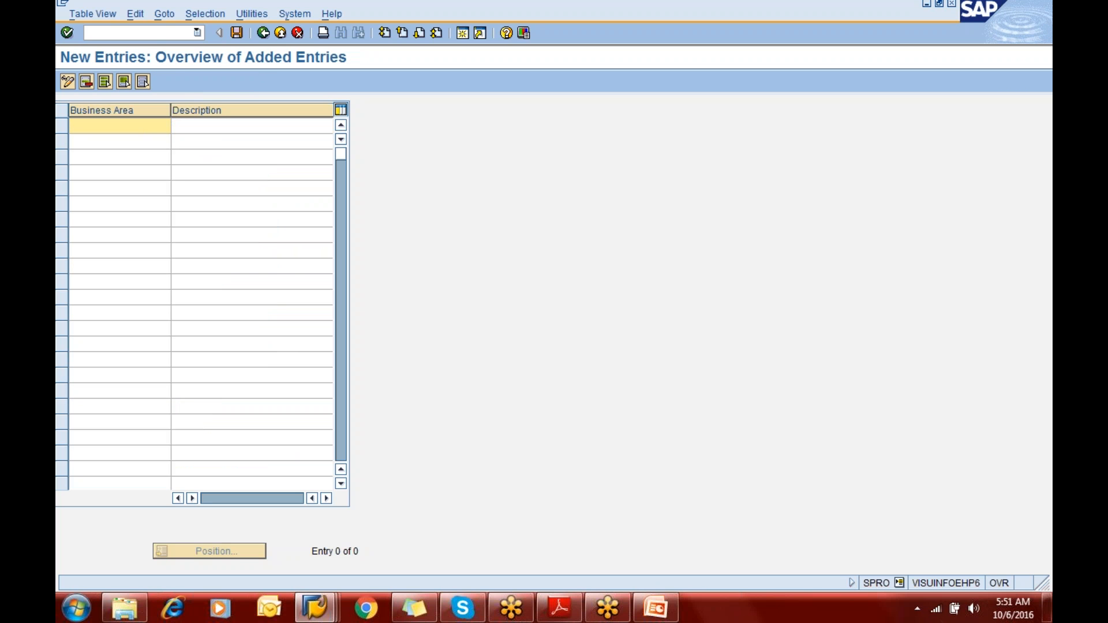
{"action": "left_click", "coordinate": [263, 32]}
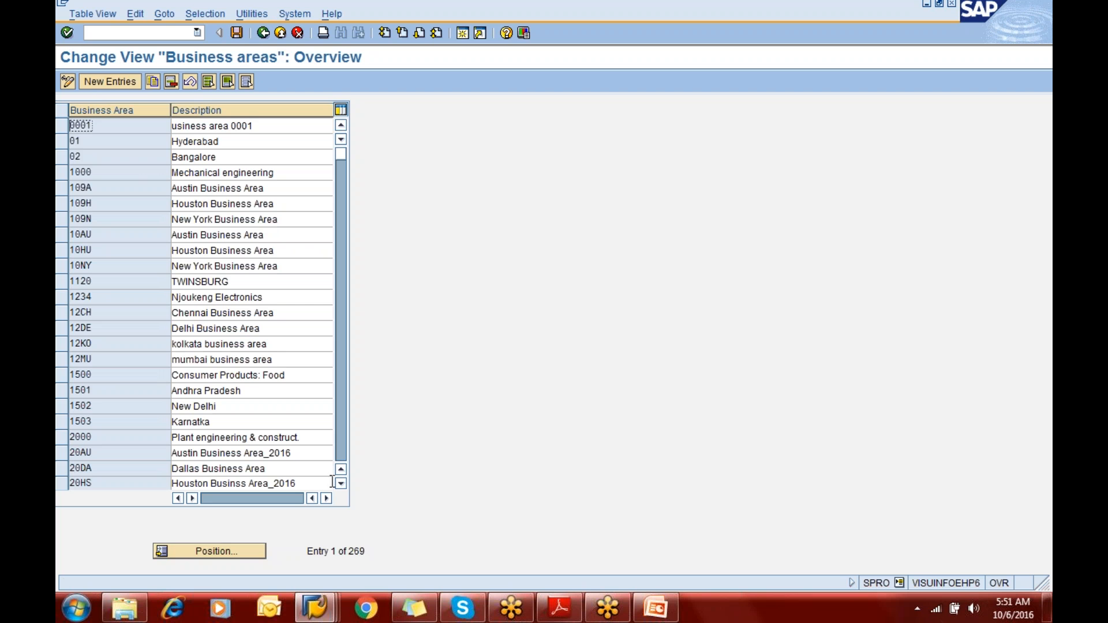
{"action": "left_click", "coordinate": [258, 314]}
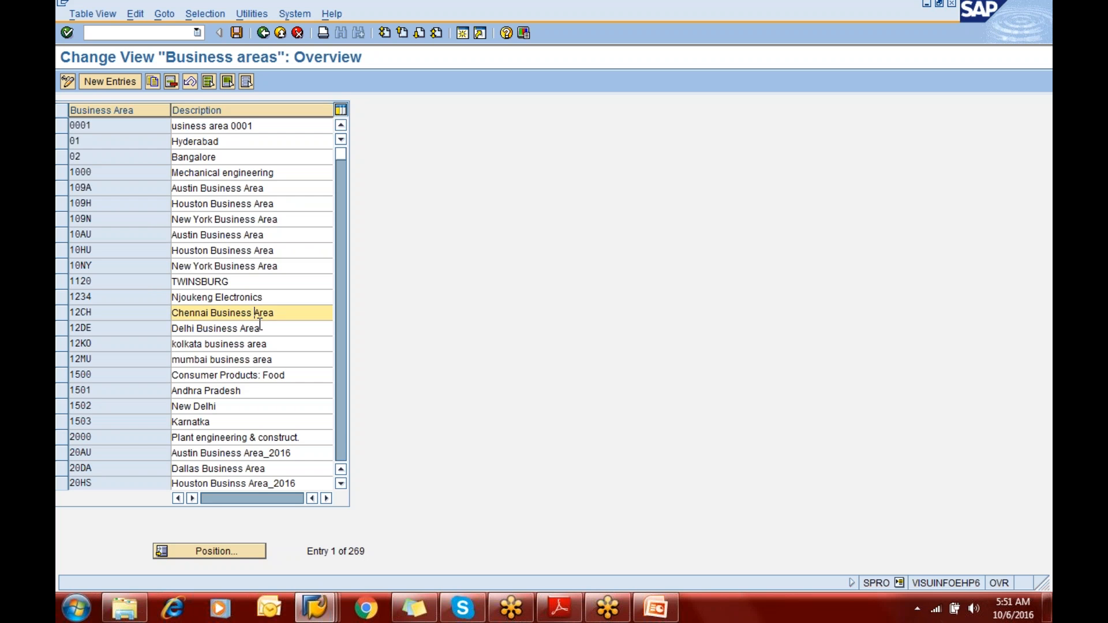
{"action": "key", "text": "Down"}
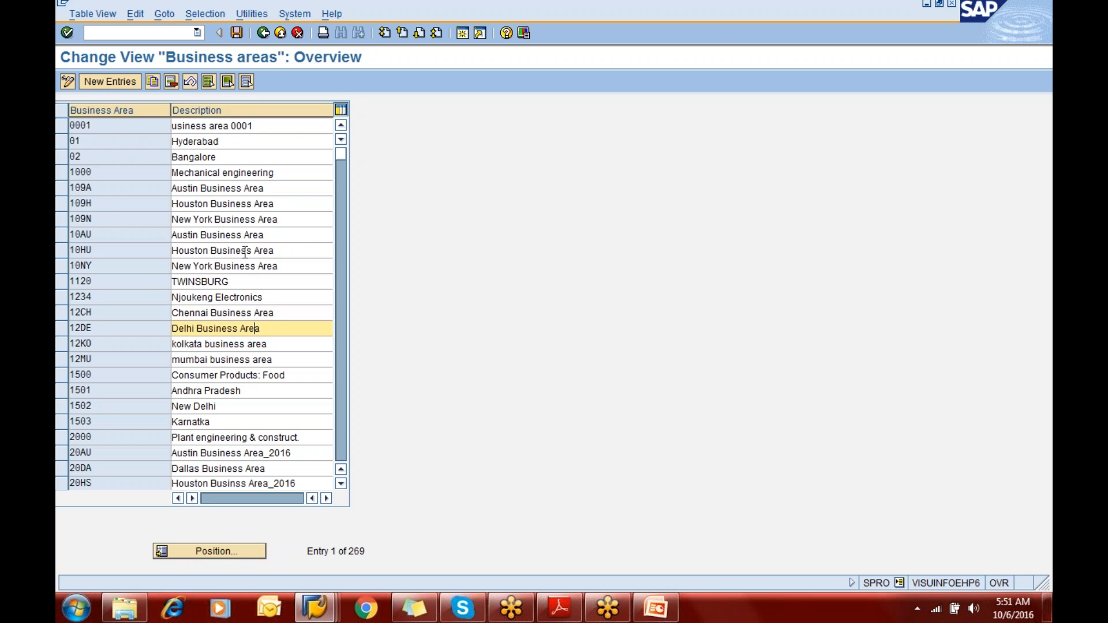
{"action": "left_click", "coordinate": [217, 157]}
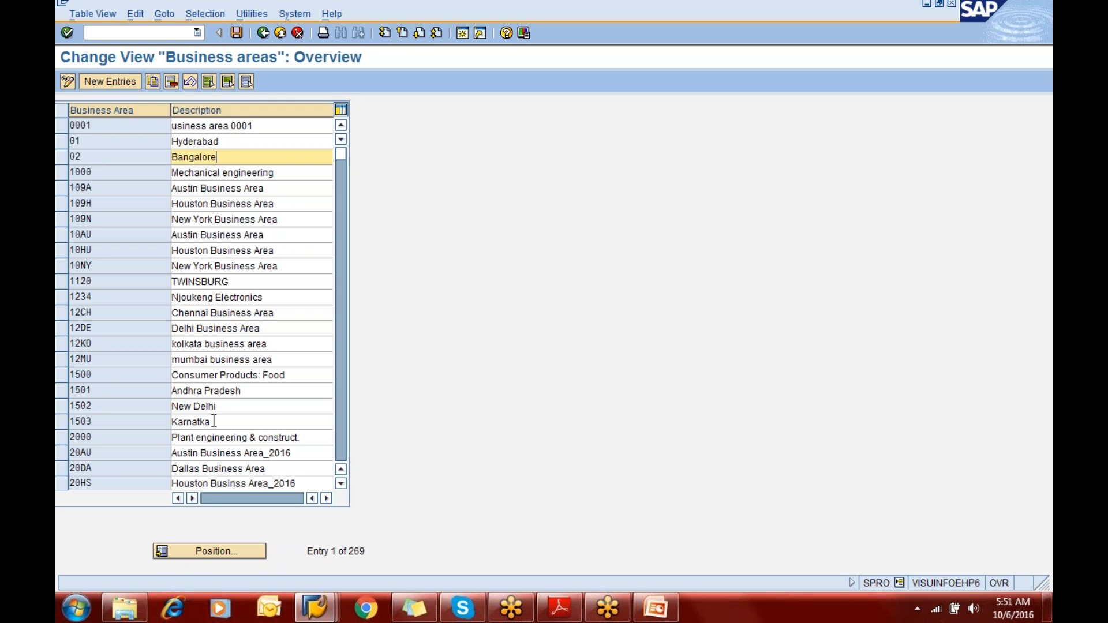
{"action": "left_click", "coordinate": [209, 379]}
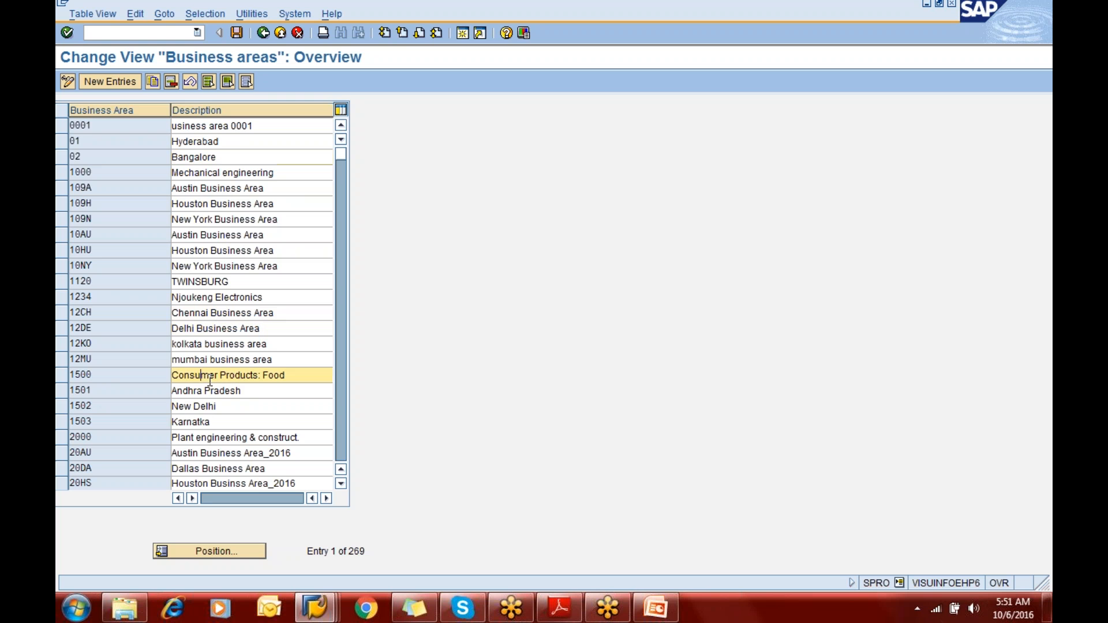
{"action": "left_click", "coordinate": [213, 440]}
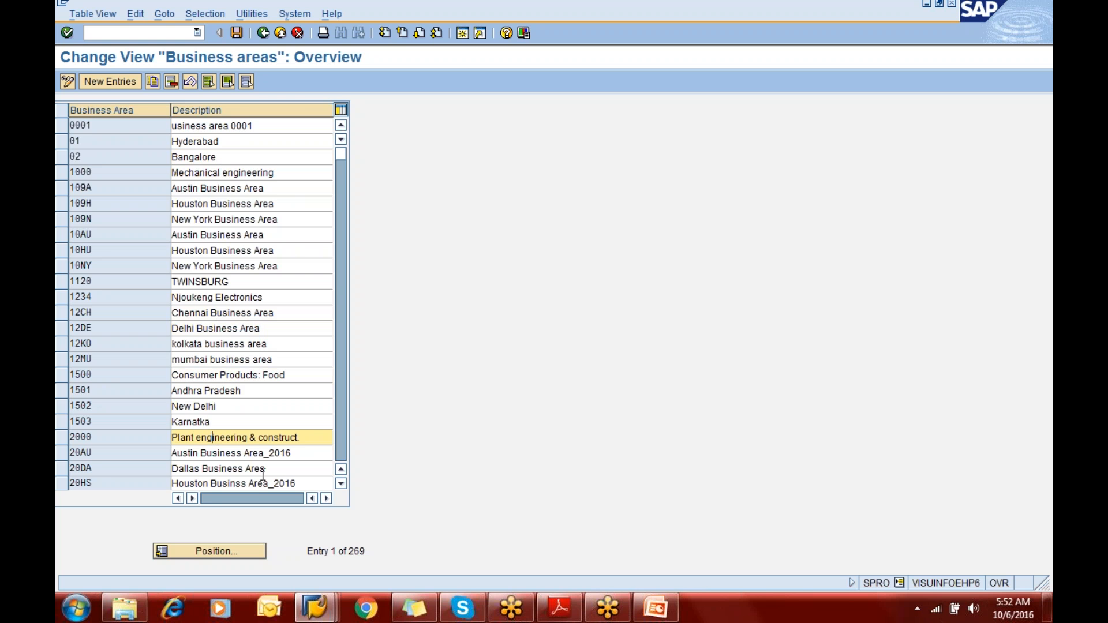
{"action": "left_click", "coordinate": [341, 444]}
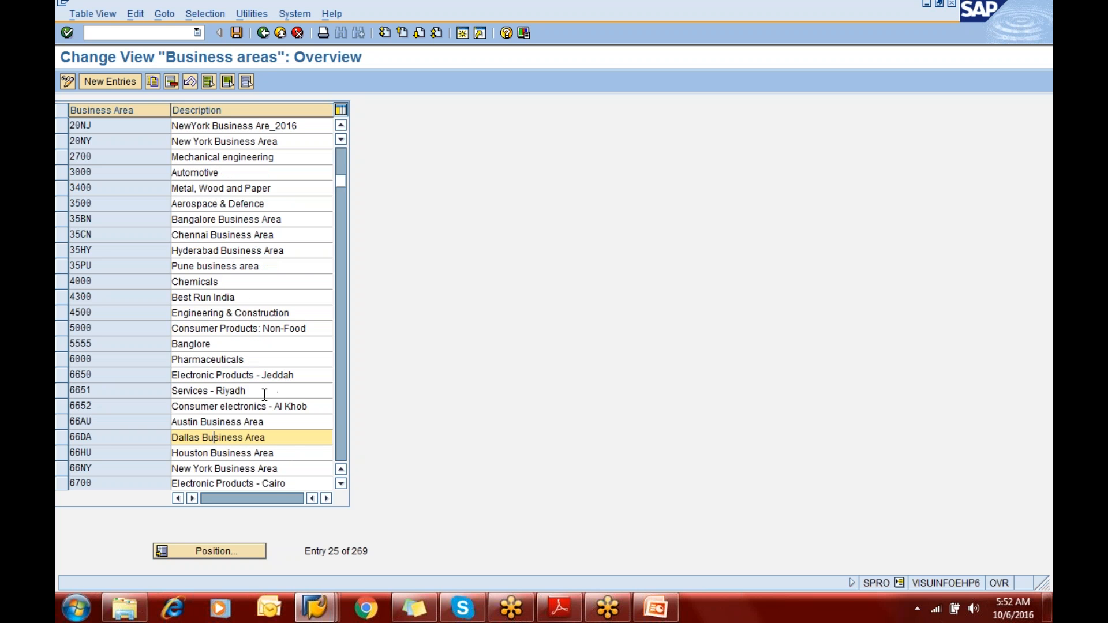
{"action": "left_click", "coordinate": [252, 391]}
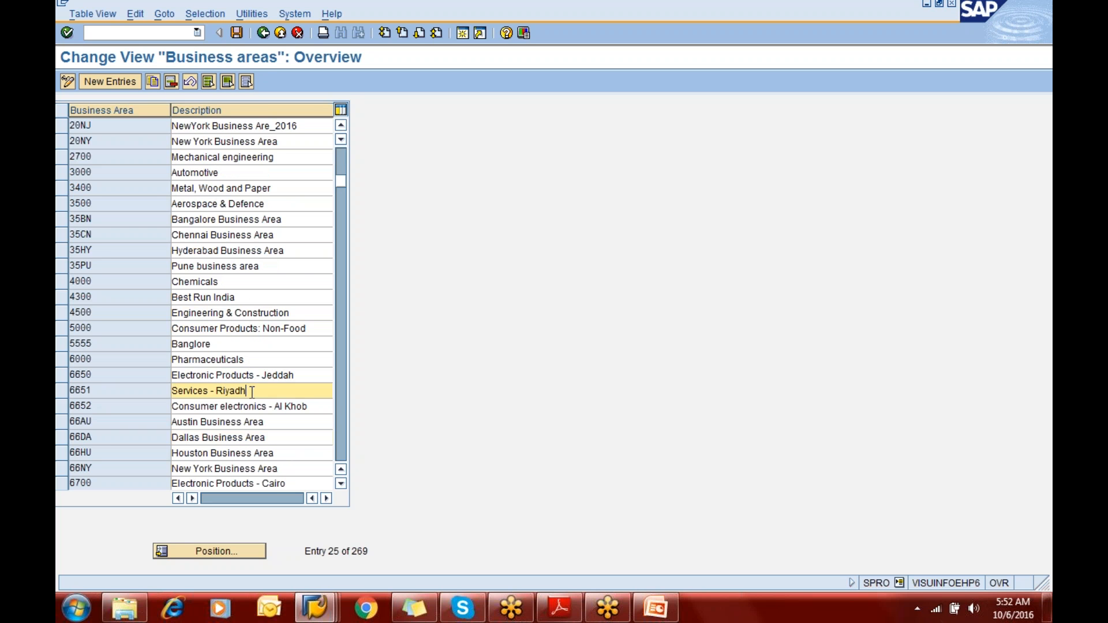
{"action": "left_click", "coordinate": [283, 377]}
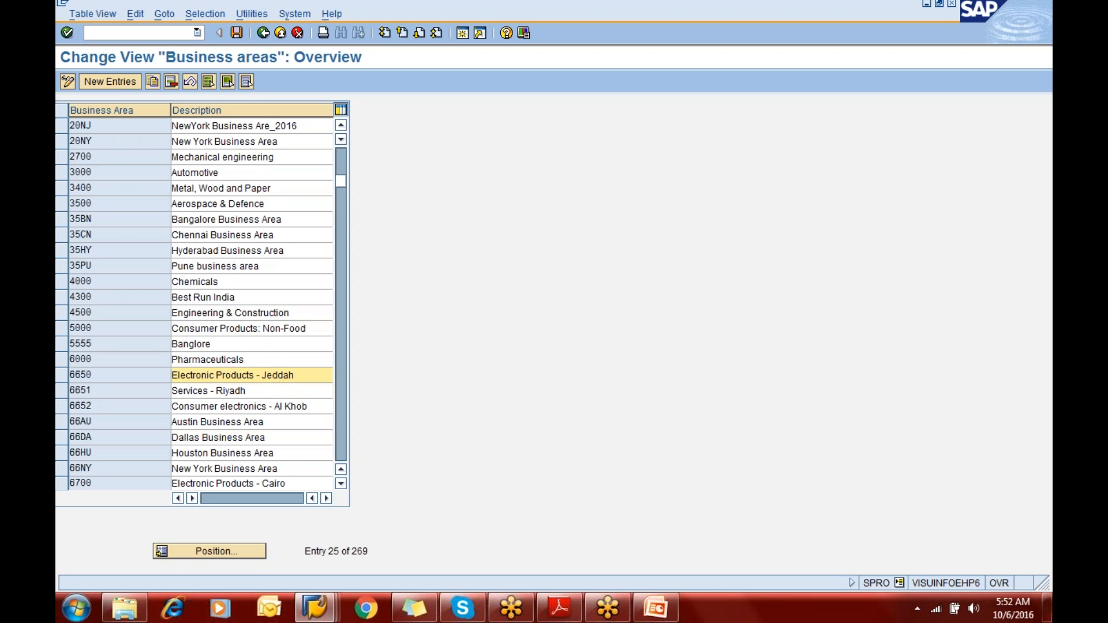
{"action": "double_click", "coordinate": [274, 364]}
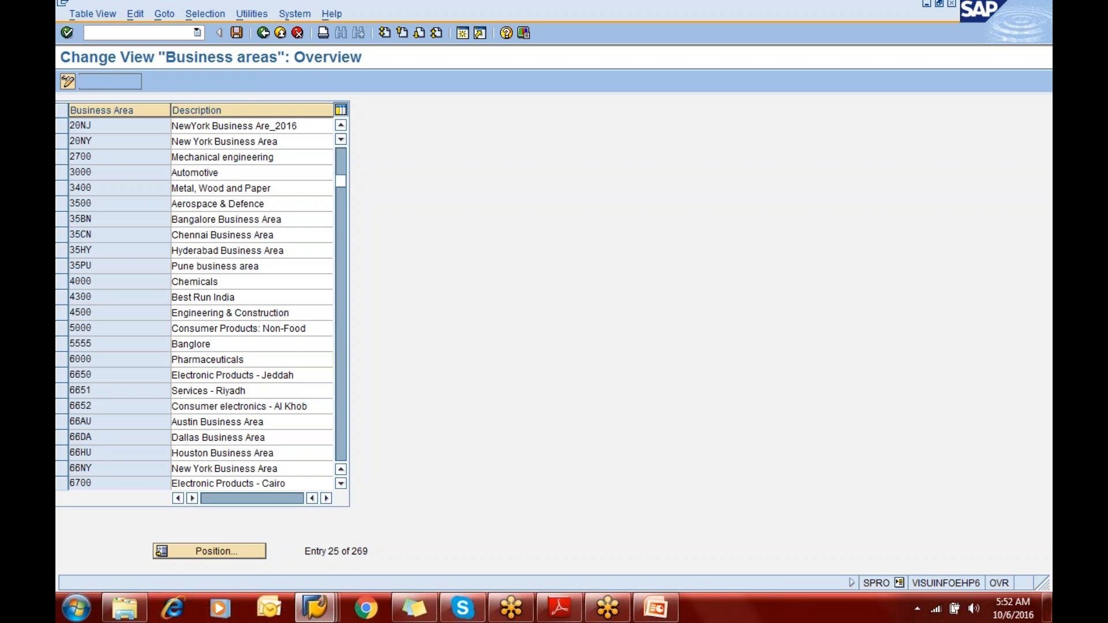
Start a new business area entry with the code eric
{"action": "left_click", "coordinate": [95, 82]}
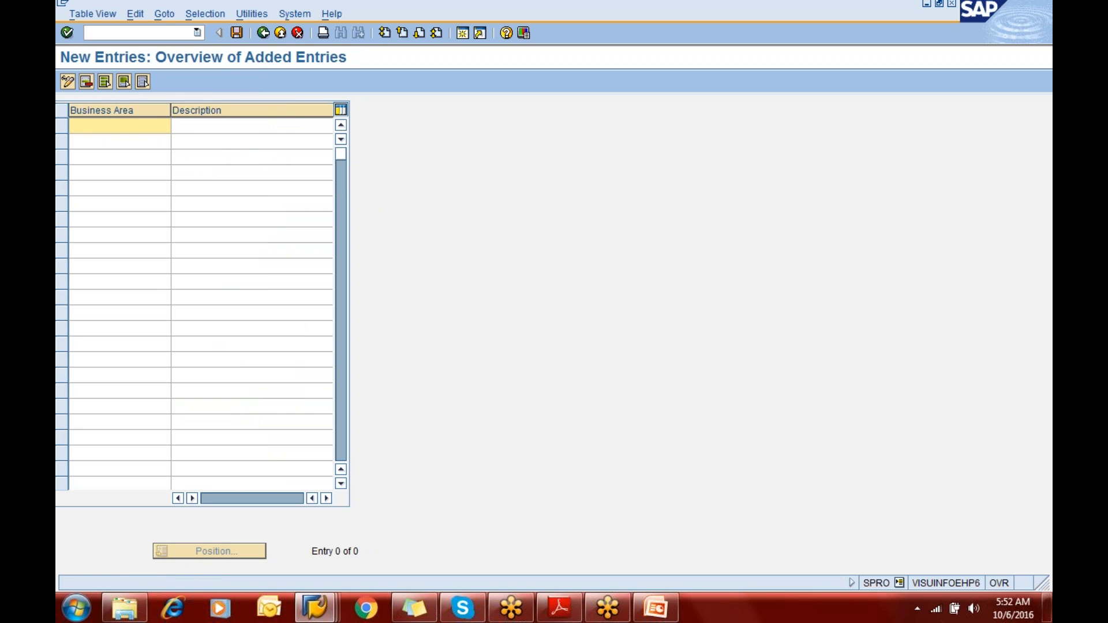
{"action": "type", "text": "eric"}
{"action": "key", "text": "Tab"}
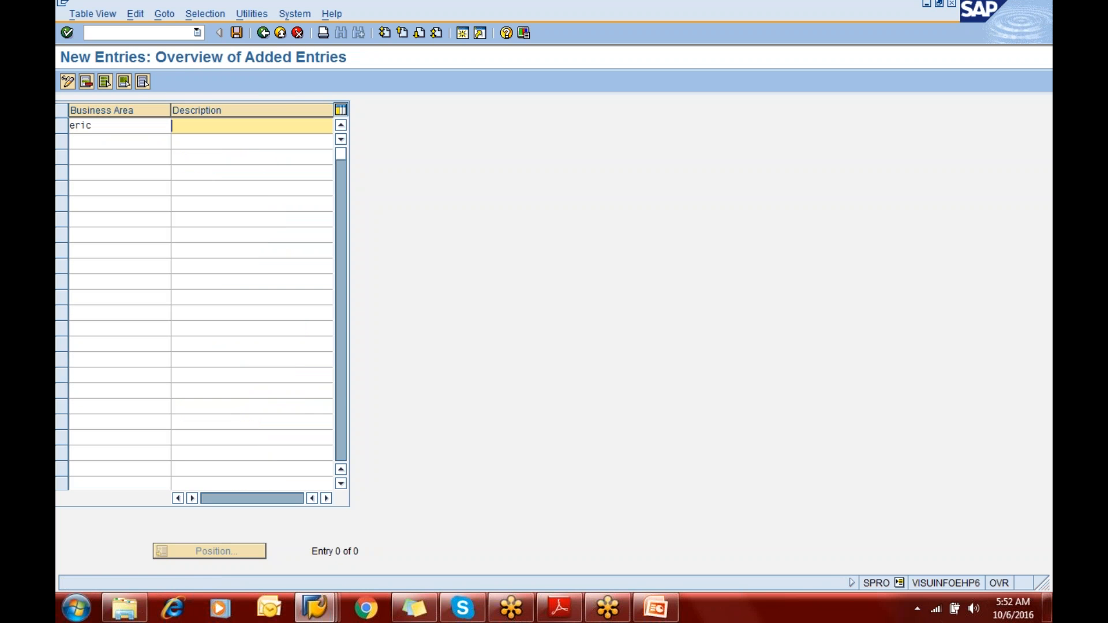
{"action": "type", "text": "Electronic Pro"}
{"action": "key", "text": "BackSpace"}
{"action": "key", "text": "BackSpace"}
{"action": "key", "text": "BackSpace"}
{"action": "key", "text": "BackSpace"}
{"action": "key", "text": "BackSpace"}
{"action": "key", "text": "BackSpace"}
{"action": "key", "text": "BackSpace"}
{"action": "key", "text": "BackSpace"}
{"action": "key", "text": "BackSpace"}
{"action": "key", "text": "BackSpace"}
{"action": "key", "text": "BackSpace"}
{"action": "key", "text": "BackSpace"}
{"action": "key", "text": "BackSpace"}
{"action": "key", "text": "BackSpace"}
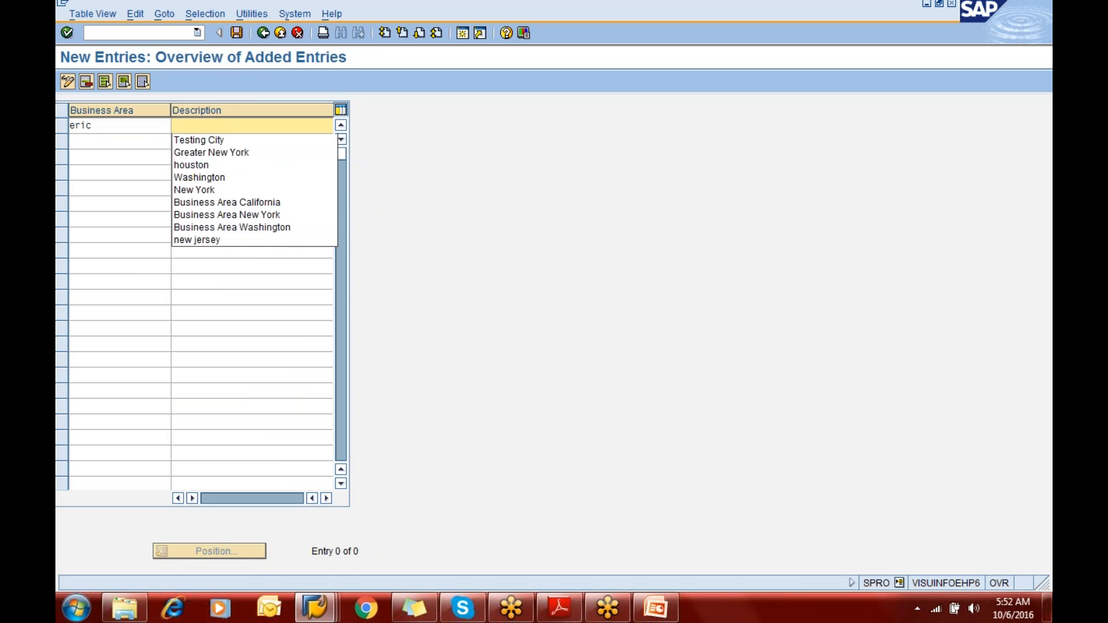
Set the new business area's description to Houston and save it to the ERIC Project - Support- FI customizing request
{"action": "type", "text": "Hous"}
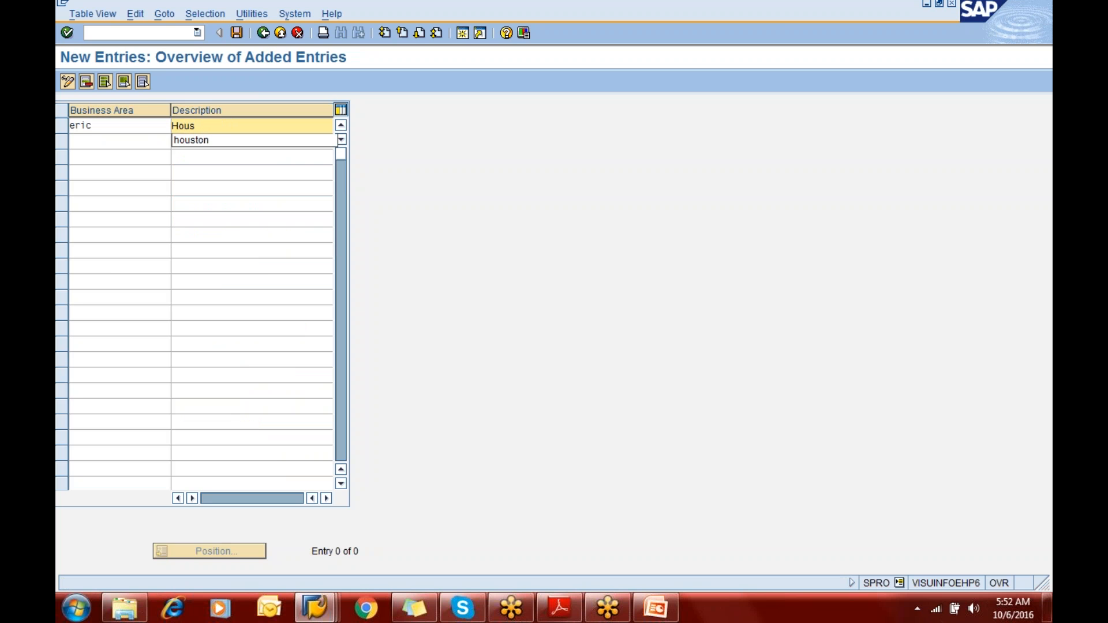
{"action": "type", "text": "ton"}
{"action": "left_click", "coordinate": [238, 33]}
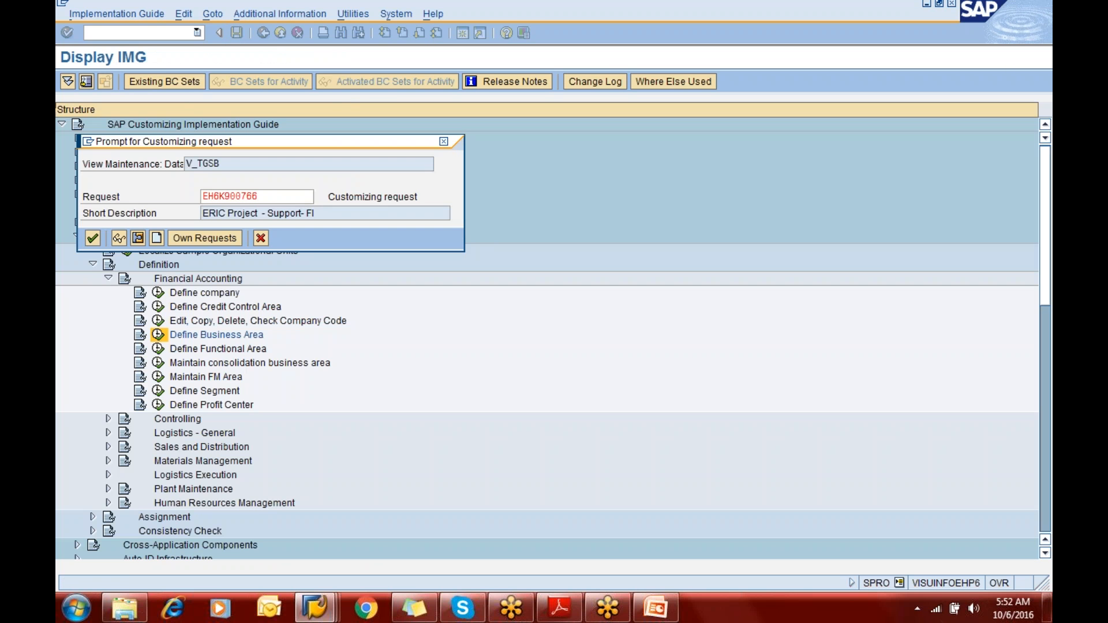
{"action": "key", "text": "Return"}
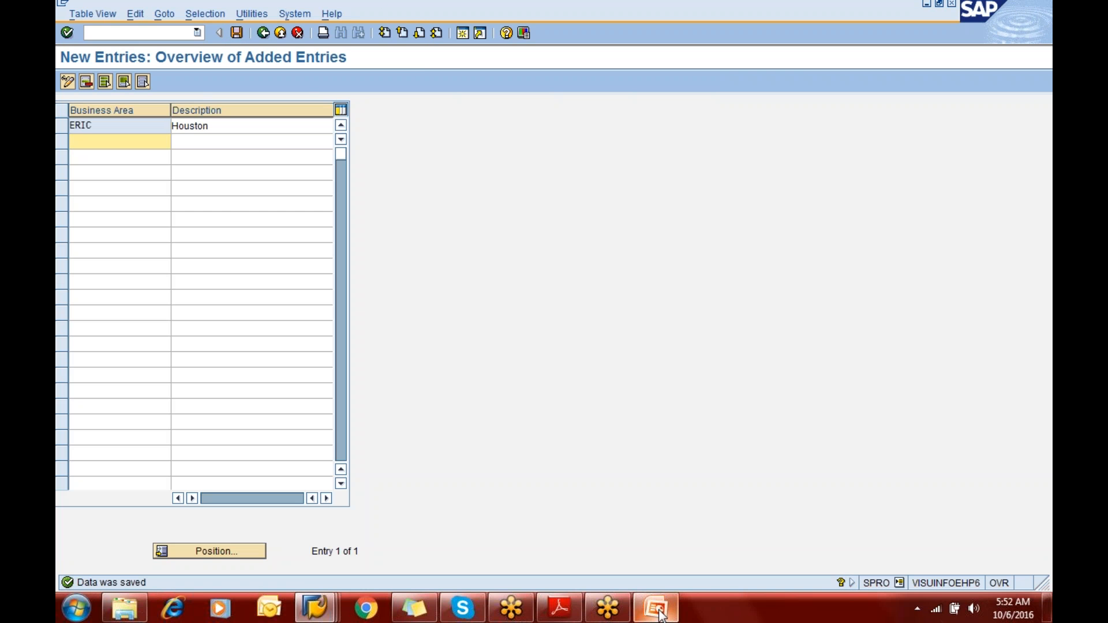
Close the PowerPoint window and switch to the basic settings PDF in Adobe Reader to review Step1.4, Define Business area
{"action": "left_click", "coordinate": [660, 614]}
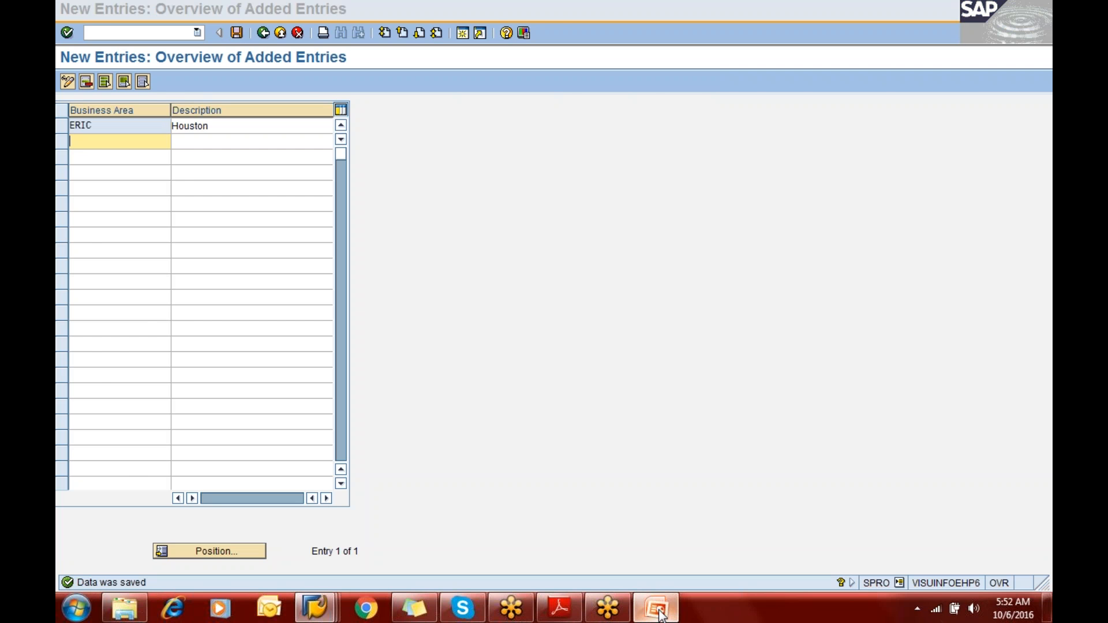
{"action": "key", "text": "alt+F4"}
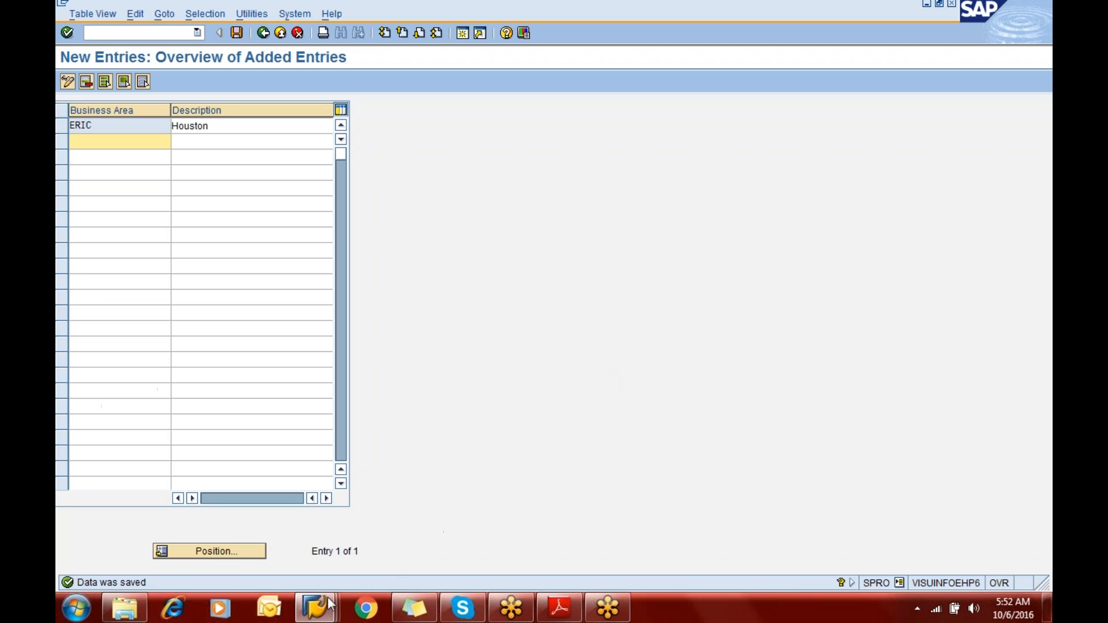
{"action": "left_click", "coordinate": [569, 611]}
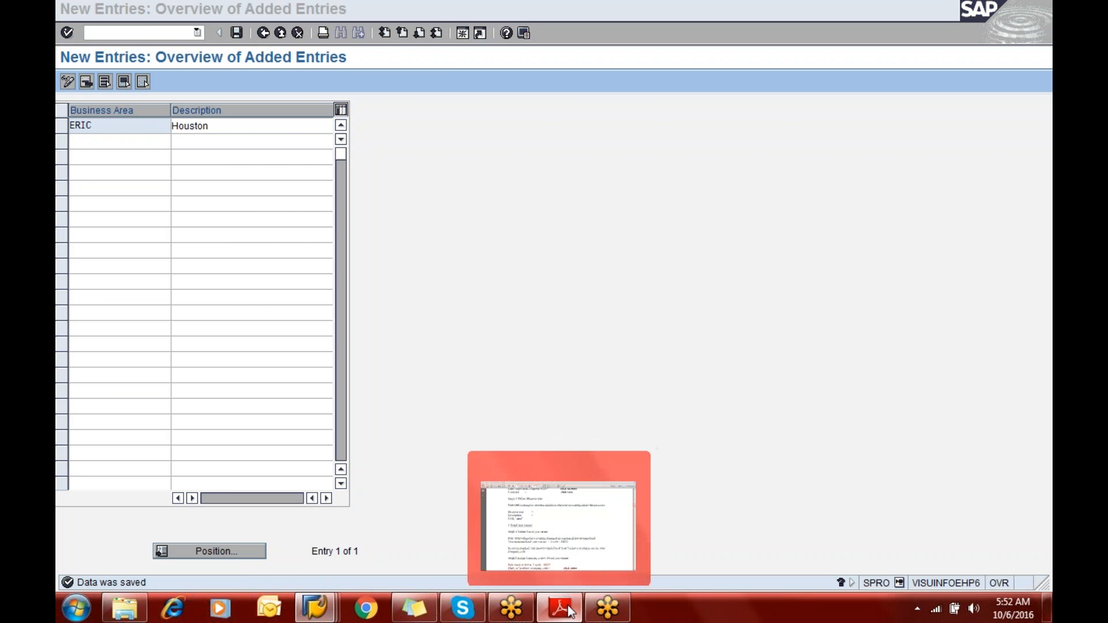
{"action": "left_click", "coordinate": [569, 611]}
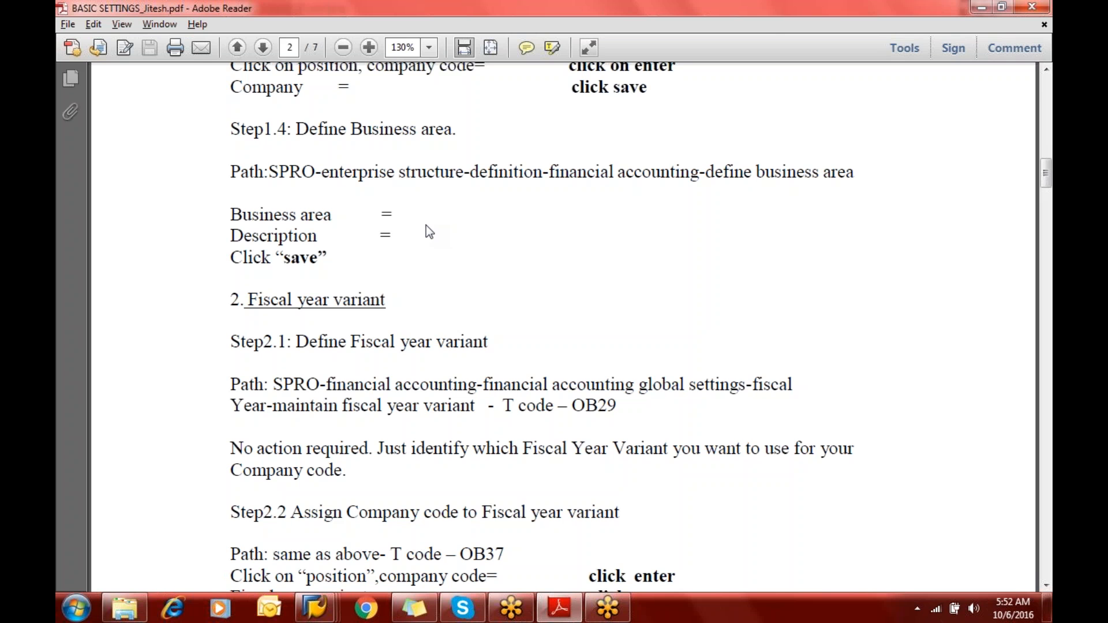
In SAP, extend the ERIC business area's description to Houston (Business Area) and save the entry
{"action": "key", "text": "alt+Tab"}
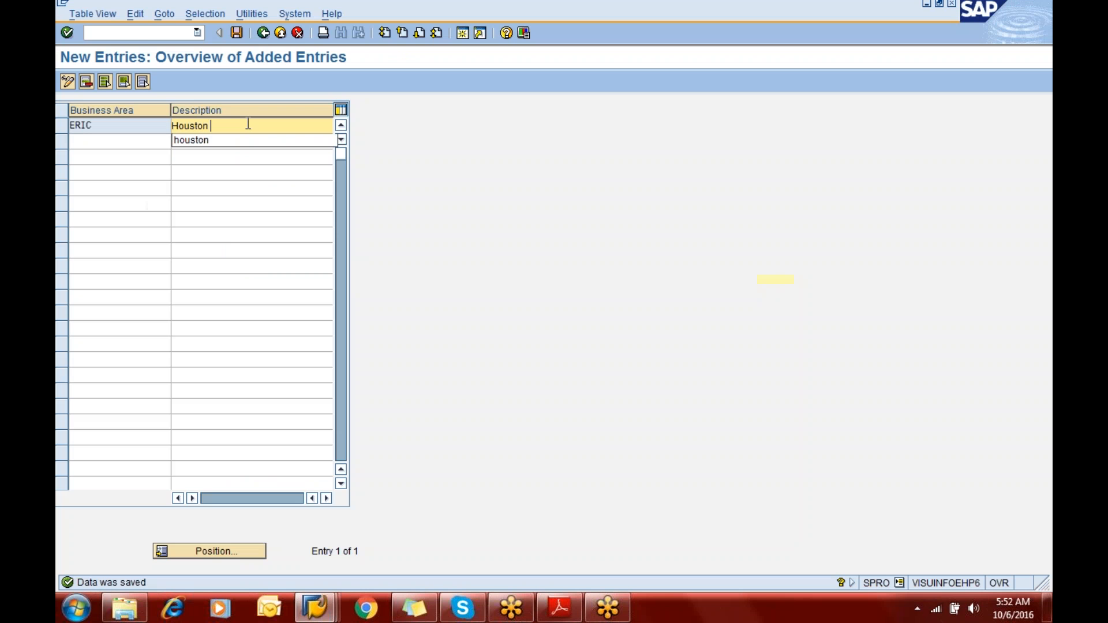
{"action": "type", "text": "(B"}
{"action": "type", "text": "u"}
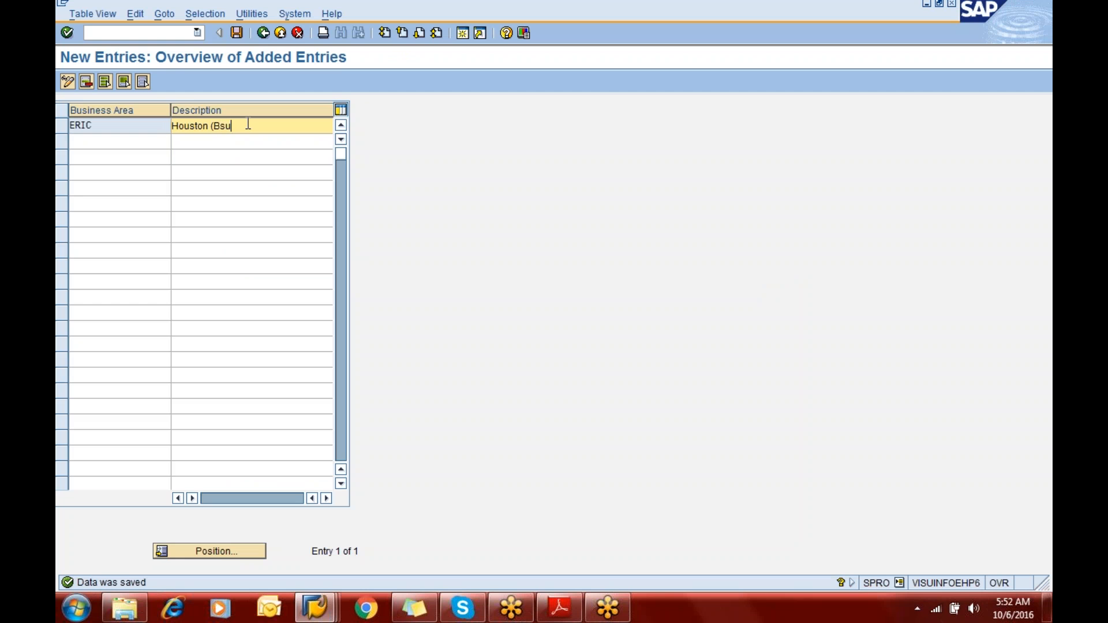
{"action": "type", "text": "siness Area)"}
{"action": "left_click", "coordinate": [237, 33]}
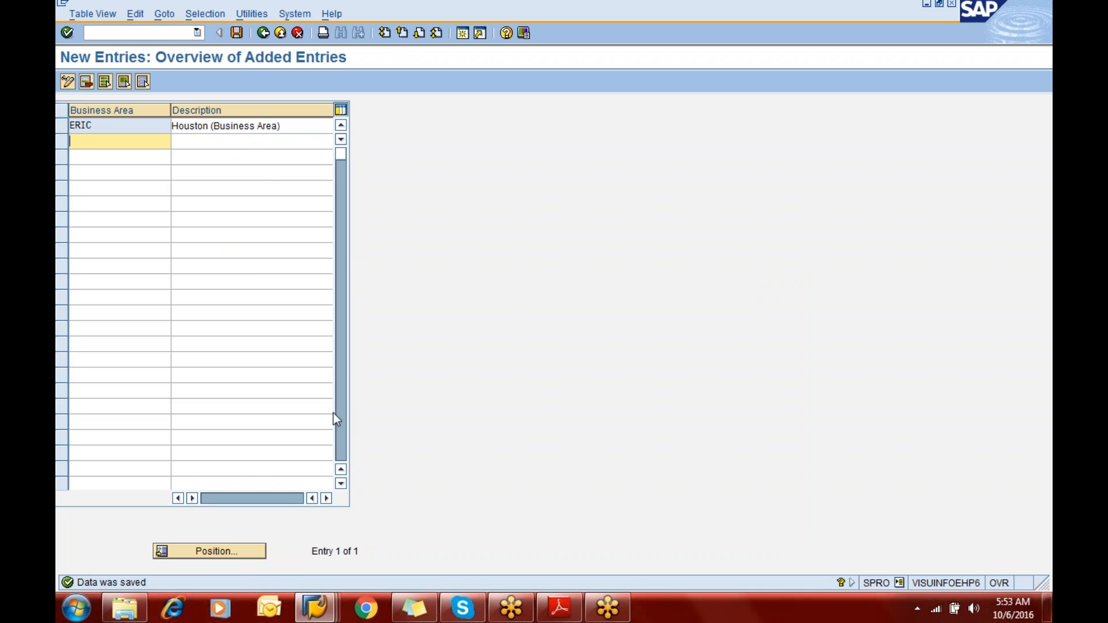
Switch to the basic settings PDF and review section 2, Fiscal year variant, with its steps 2.1 and 2.2
{"action": "key", "text": "alt+Tab"}
{"action": "scroll", "coordinate": [554, 323], "scroll_direction": "down", "scroll_amount": 1}
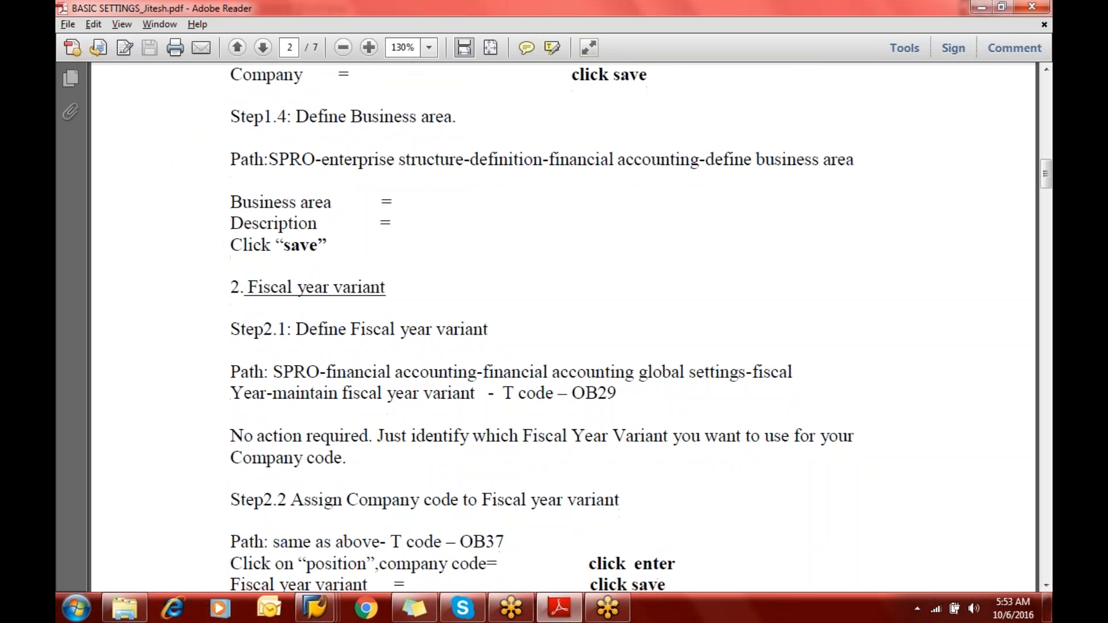
{"action": "scroll", "coordinate": [554, 327], "scroll_direction": "down", "scroll_amount": 4}
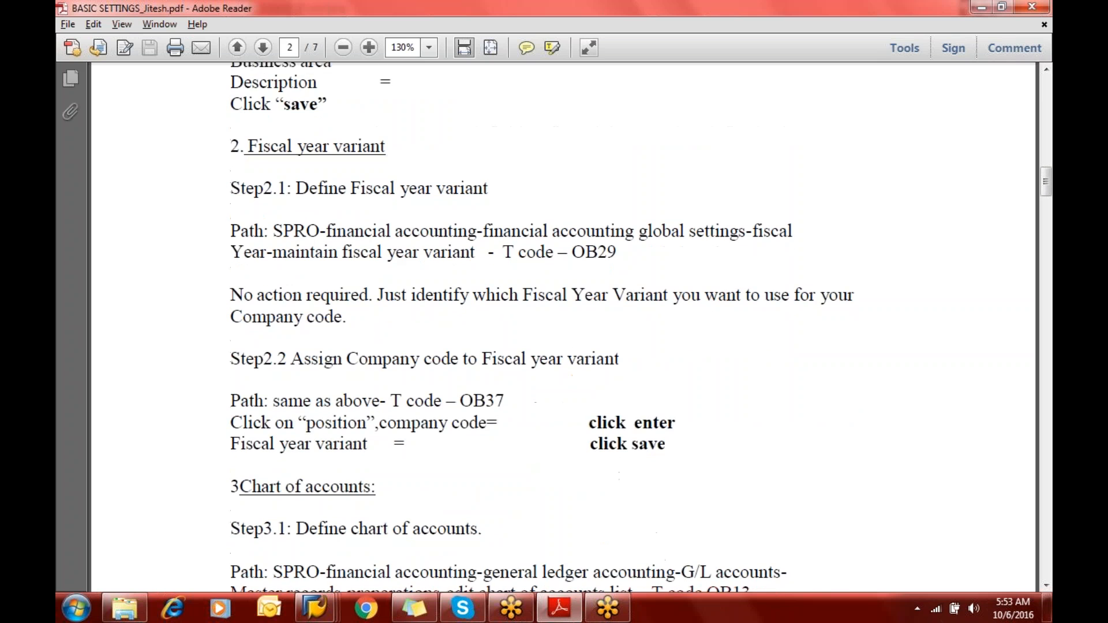
{"action": "scroll", "coordinate": [554, 327], "scroll_direction": "down", "scroll_amount": 1}
Open the FISCAL YEAR VARIANT presentation from the basic settings ppt folder and review its slides on fiscal years and normal and special posting periods
{"action": "left_click", "coordinate": [118, 617]}
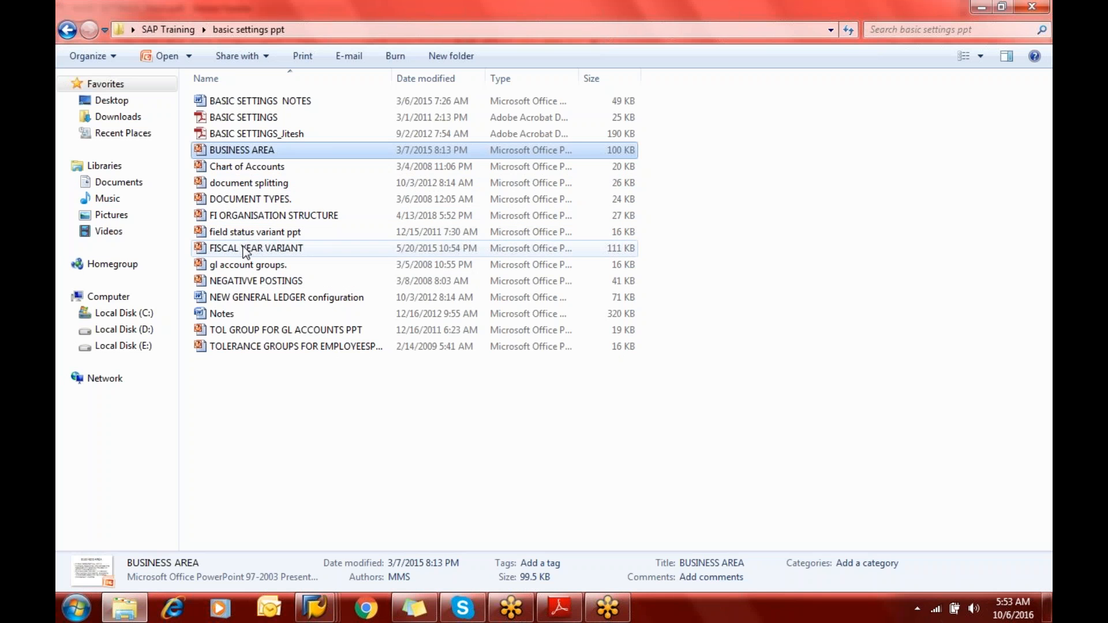
{"action": "double_click", "coordinate": [246, 249]}
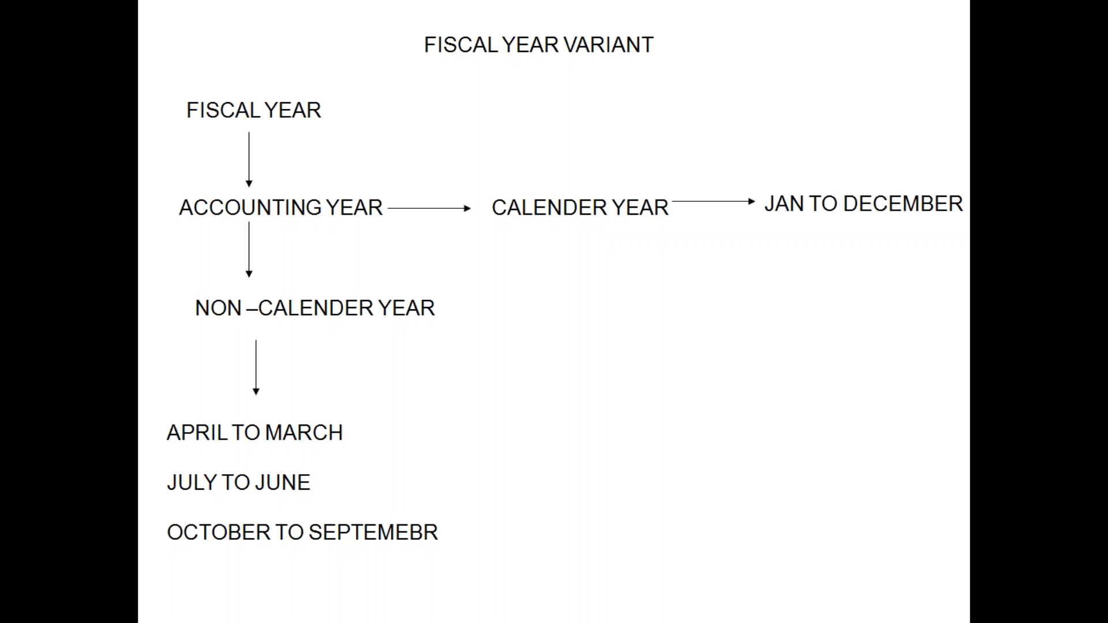
{"action": "key", "text": "Right"}
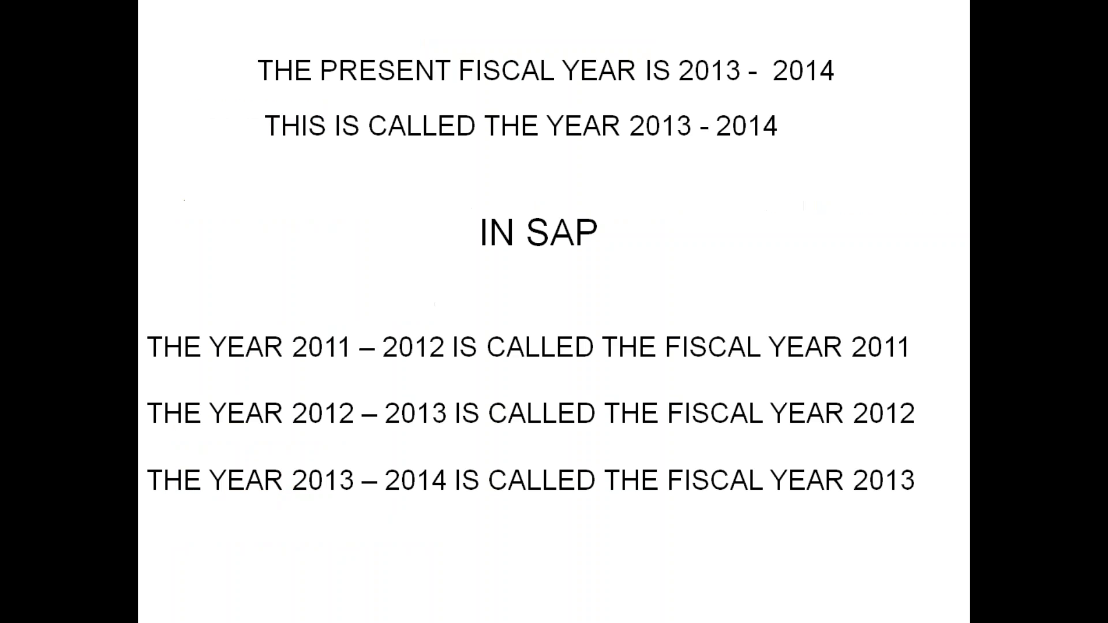
{"action": "key", "text": "Right"}
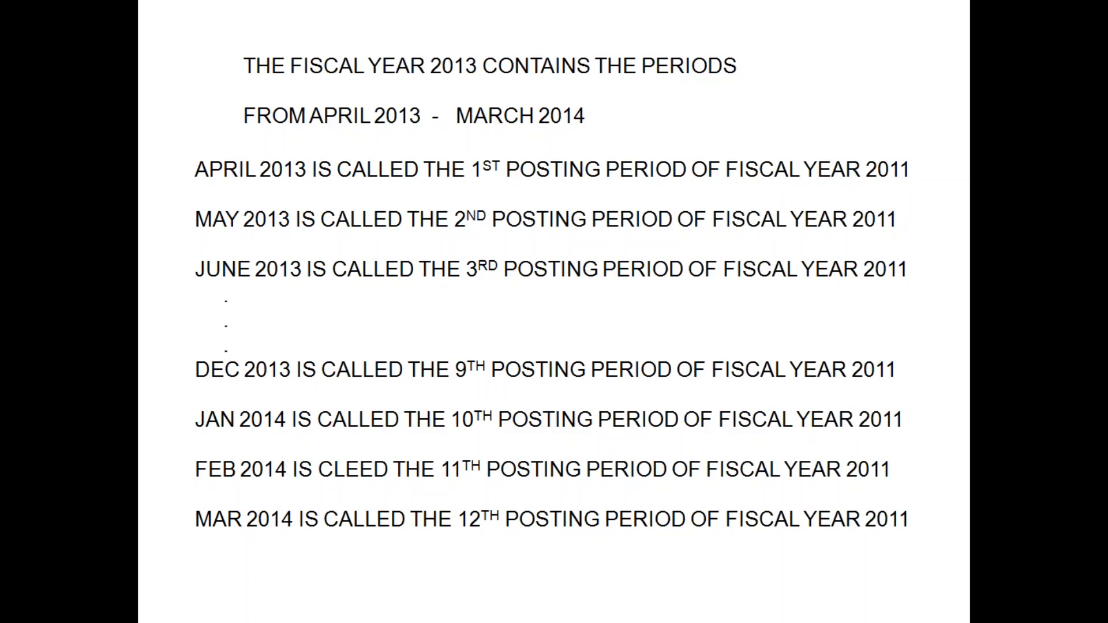
{"action": "key", "text": "Right"}
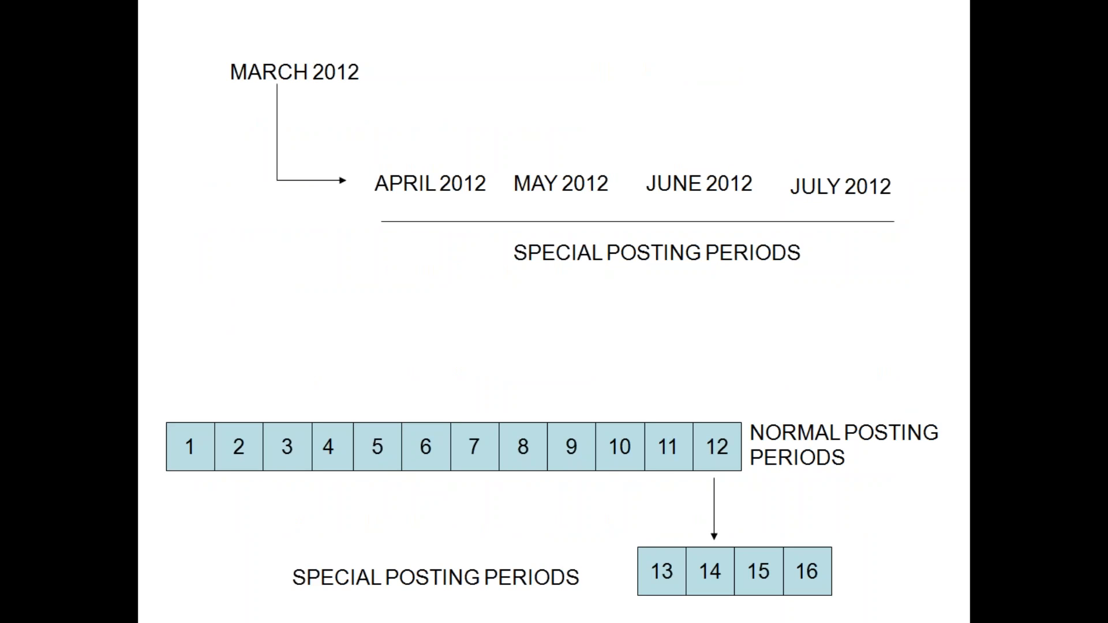
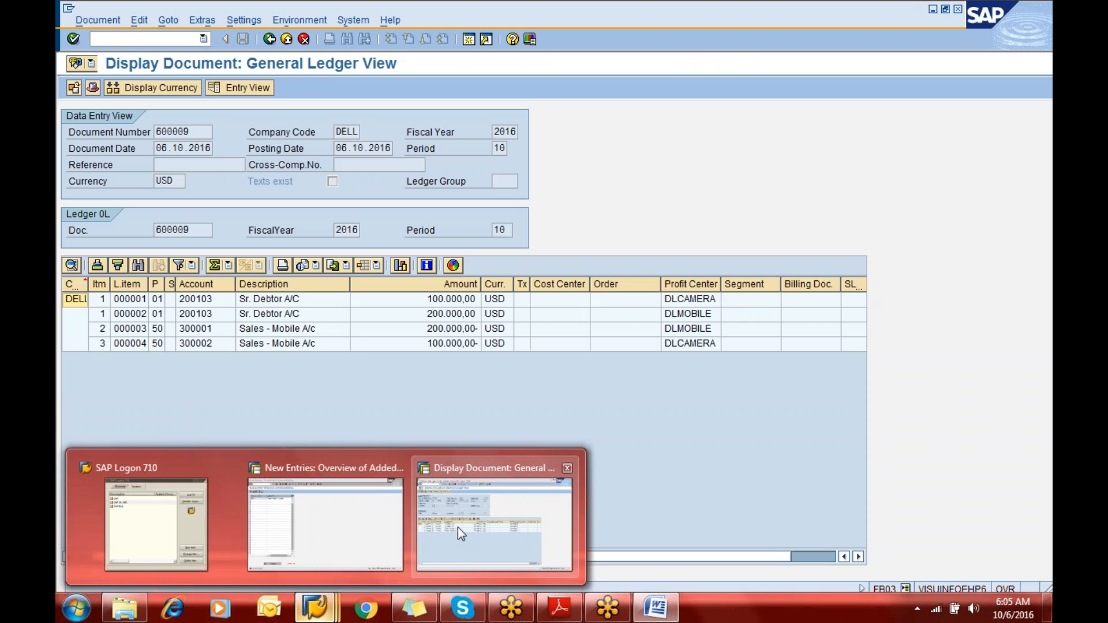
Switch to the SAP document display in General Ledger View and dismiss its connection error
{"action": "left_click", "coordinate": [459, 529]}
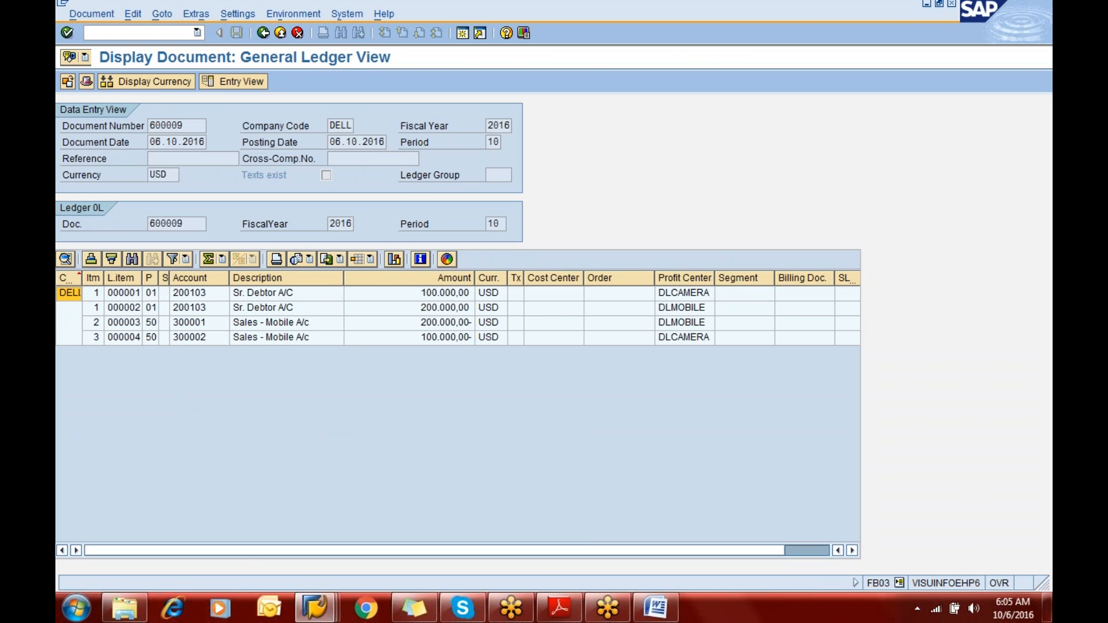
{"action": "left_click", "coordinate": [593, 375]}
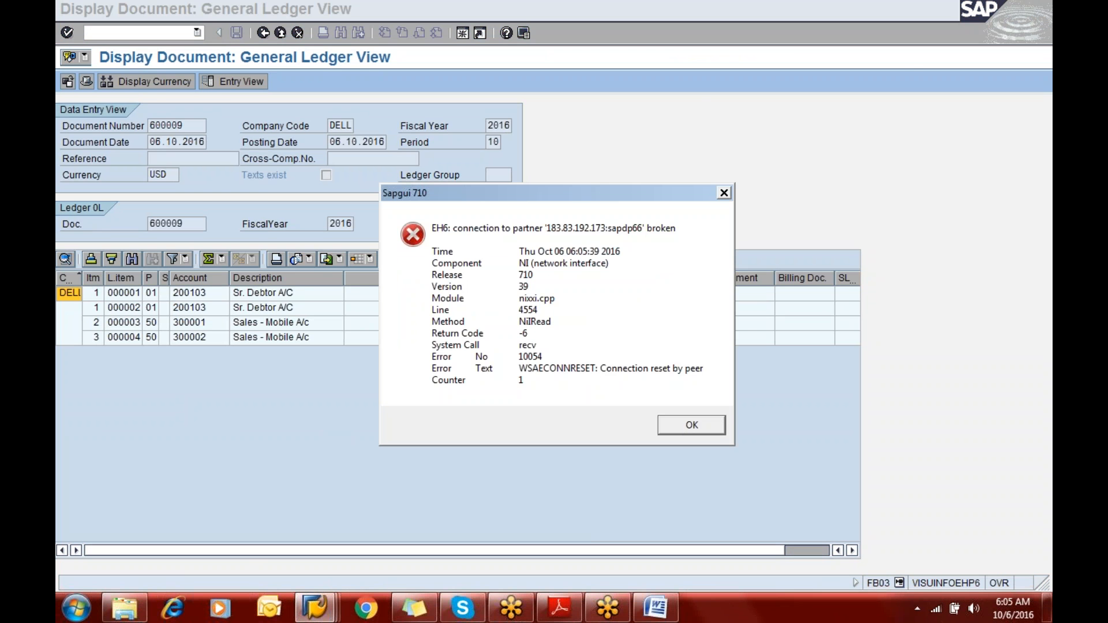
{"action": "left_click", "coordinate": [692, 426]}
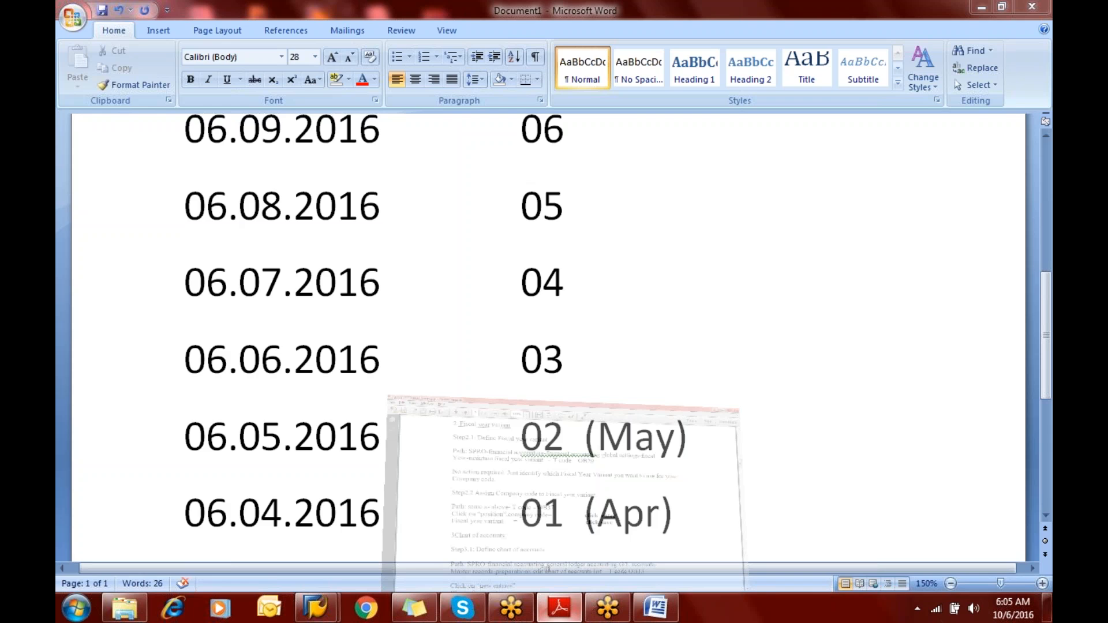
Look up the fiscal year variant transaction code in the basic settings PDF and run OB29 in the SAP business area session
{"action": "left_click", "coordinate": [559, 609]}
{"action": "left_click_drag", "start_coordinate": [625, 191], "coordinate": [571, 191]}
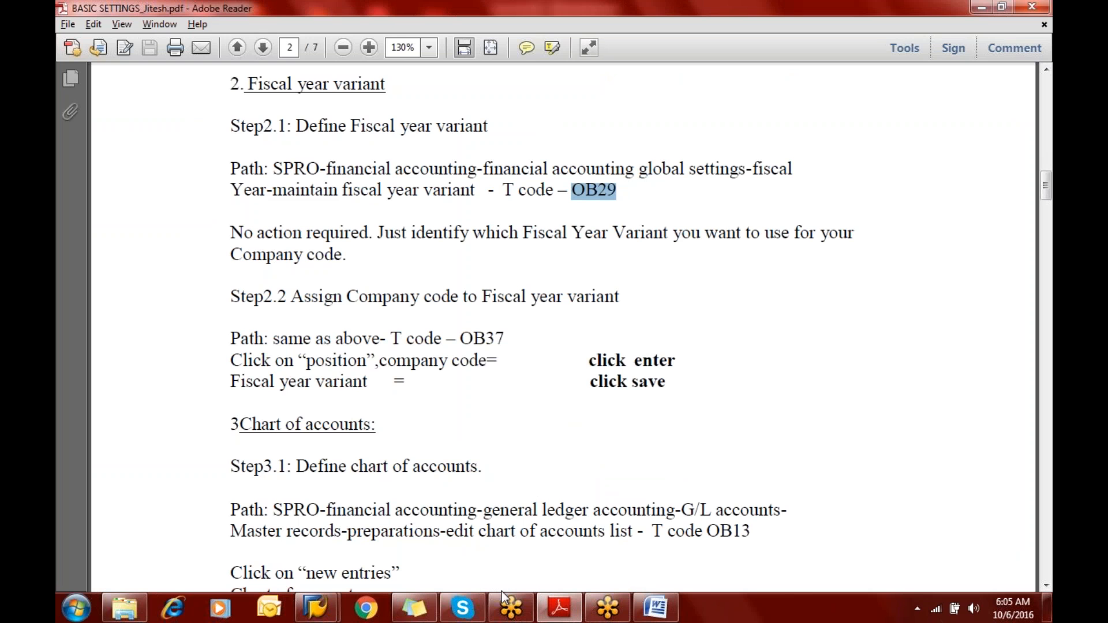
{"action": "left_click", "coordinate": [302, 615]}
{"action": "left_click", "coordinate": [371, 548]}
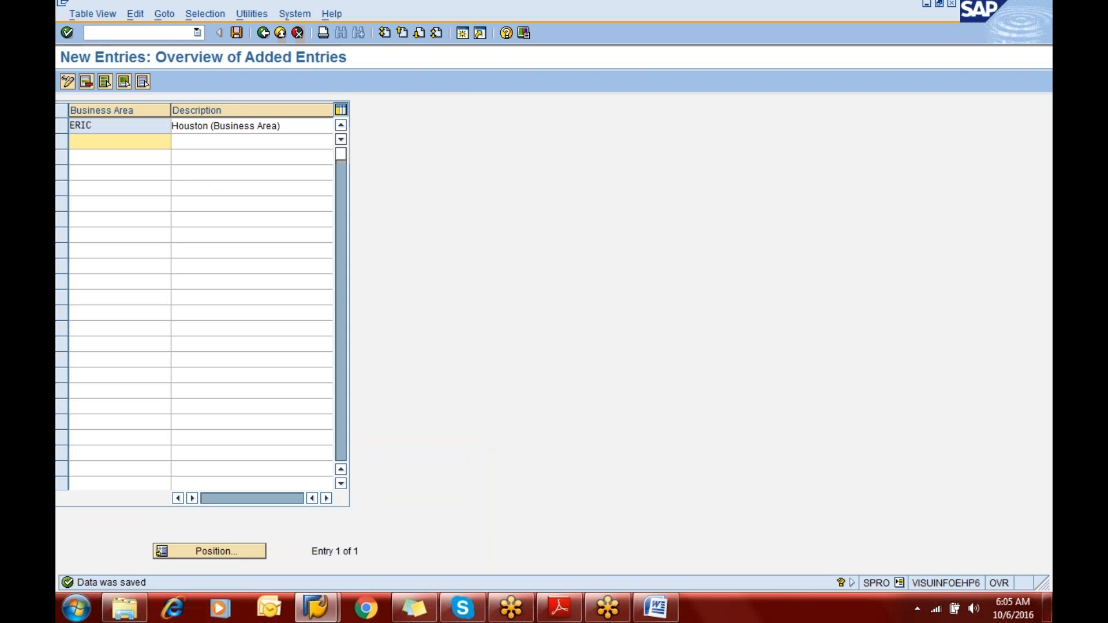
{"action": "type", "text": "/nob29"}
{"action": "key", "text": "Return"}
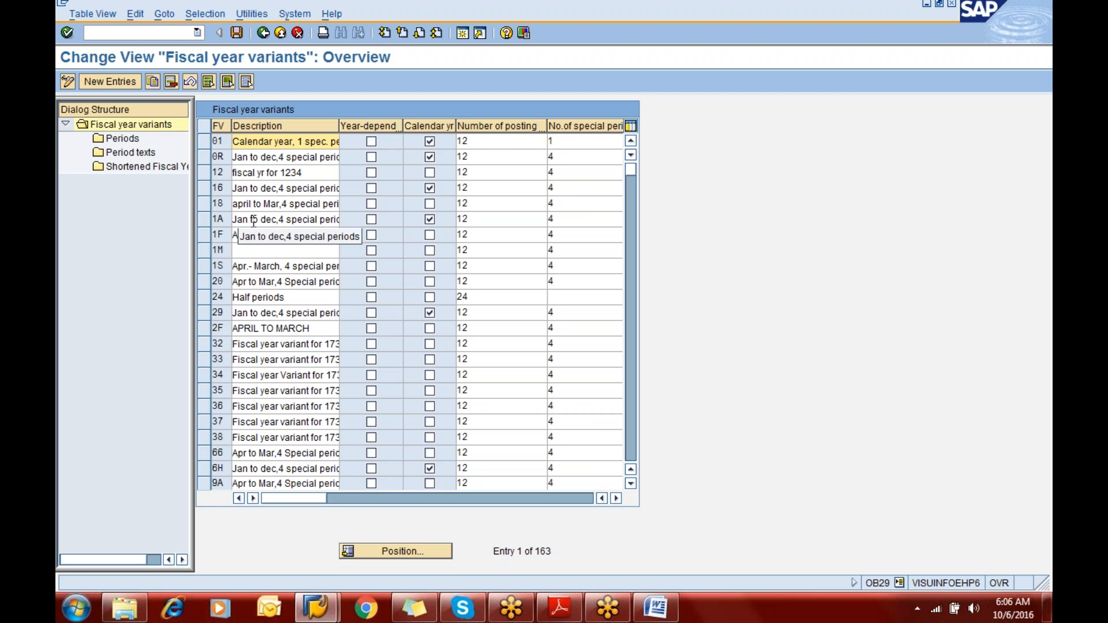
Position the fiscal year variants list at K1 and compare the posting and special periods of variants K1 to K4
{"action": "left_click", "coordinate": [392, 552]}
{"action": "type", "text": "K1"}
{"action": "key", "text": "Return"}
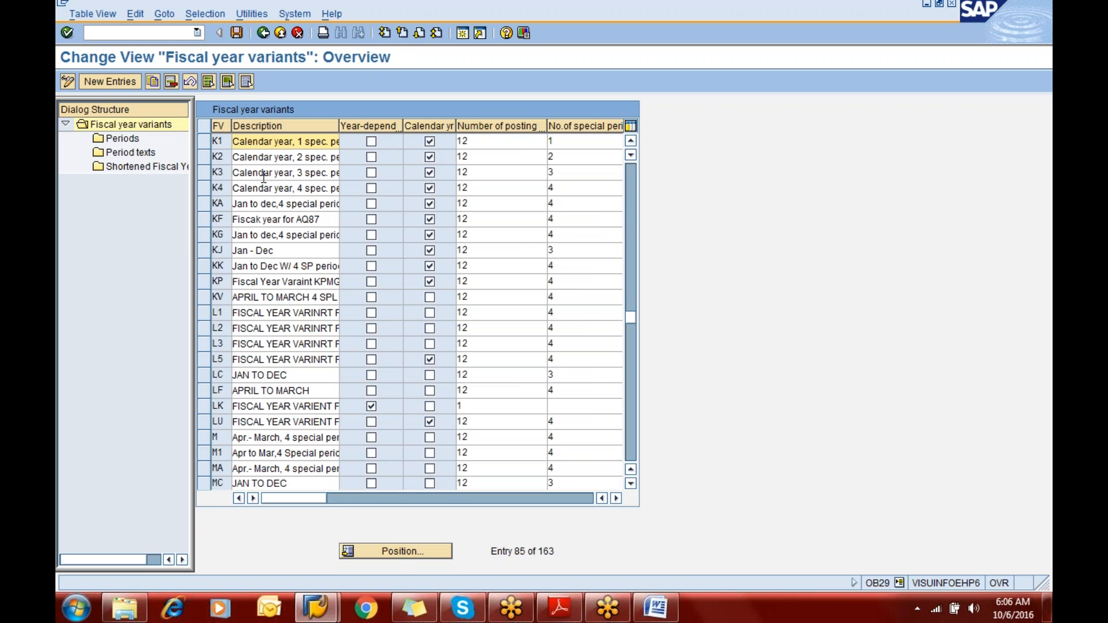
{"action": "left_click", "coordinate": [514, 139]}
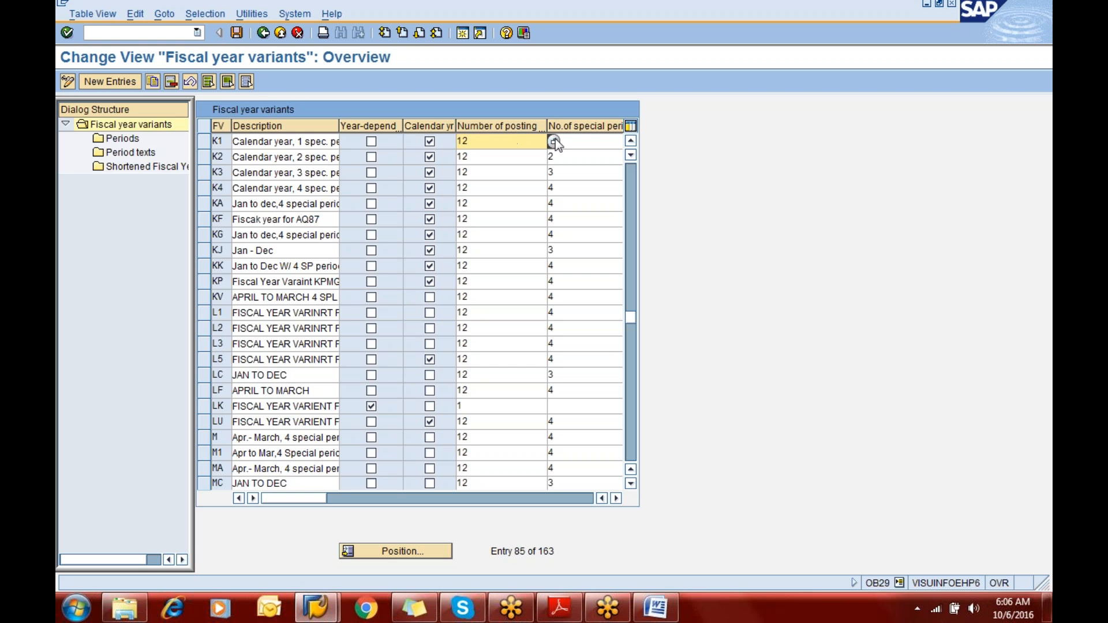
{"action": "left_click", "coordinate": [576, 139]}
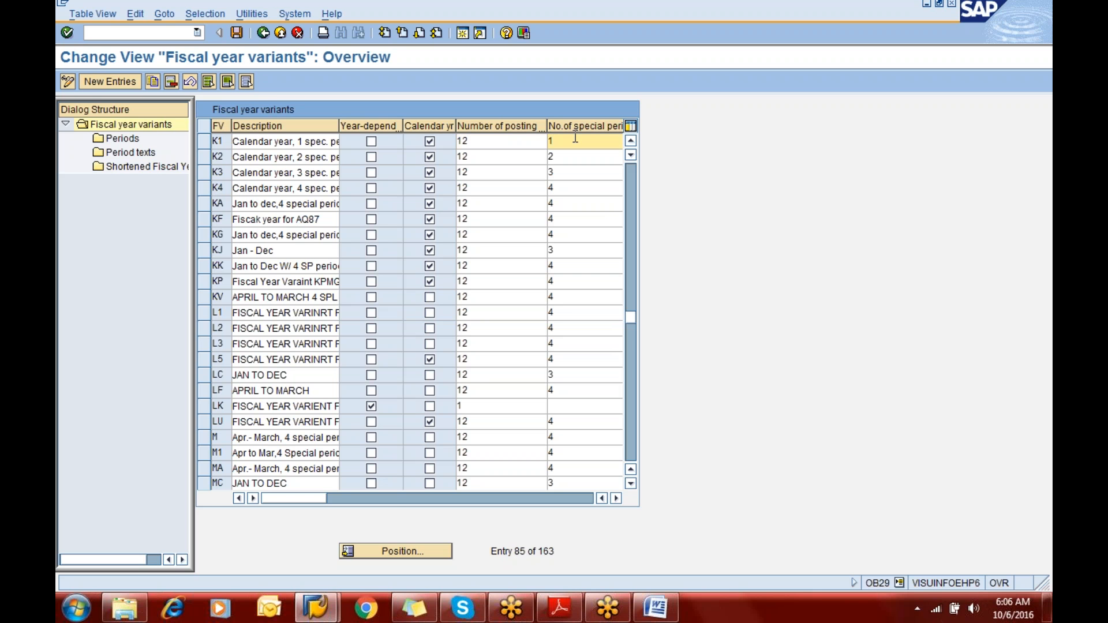
{"action": "key", "text": "Down"}
{"action": "key", "text": "Down"}
{"action": "key", "text": "Down"}
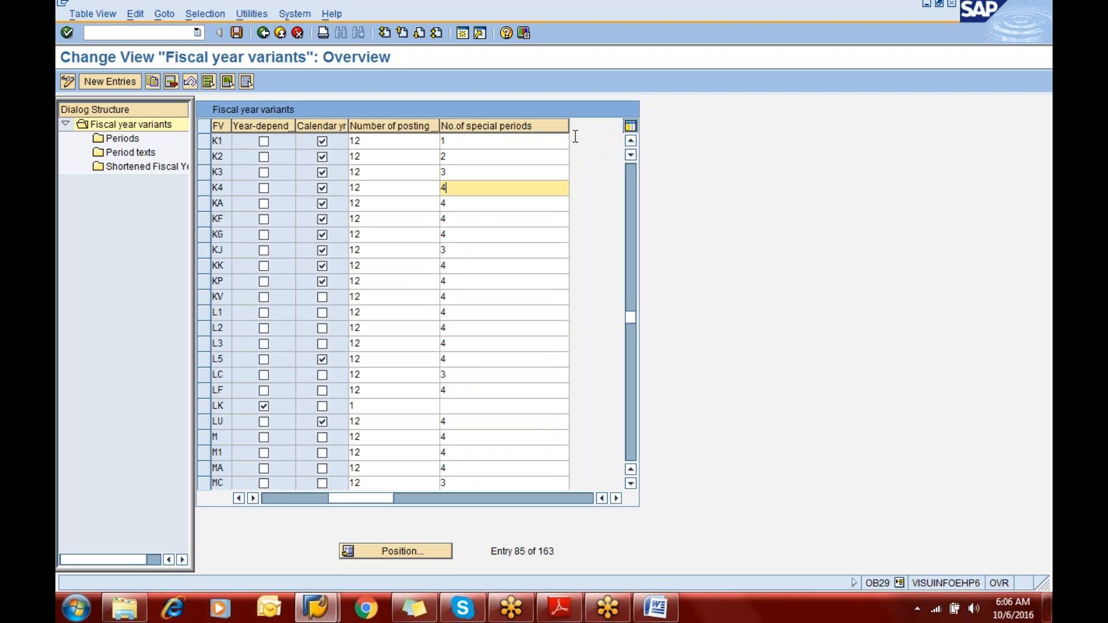
Examine calendar year variant K0, checking its posting periods, special periods and description
{"action": "left_click", "coordinate": [630, 140]}
{"action": "left_click", "coordinate": [631, 141]}
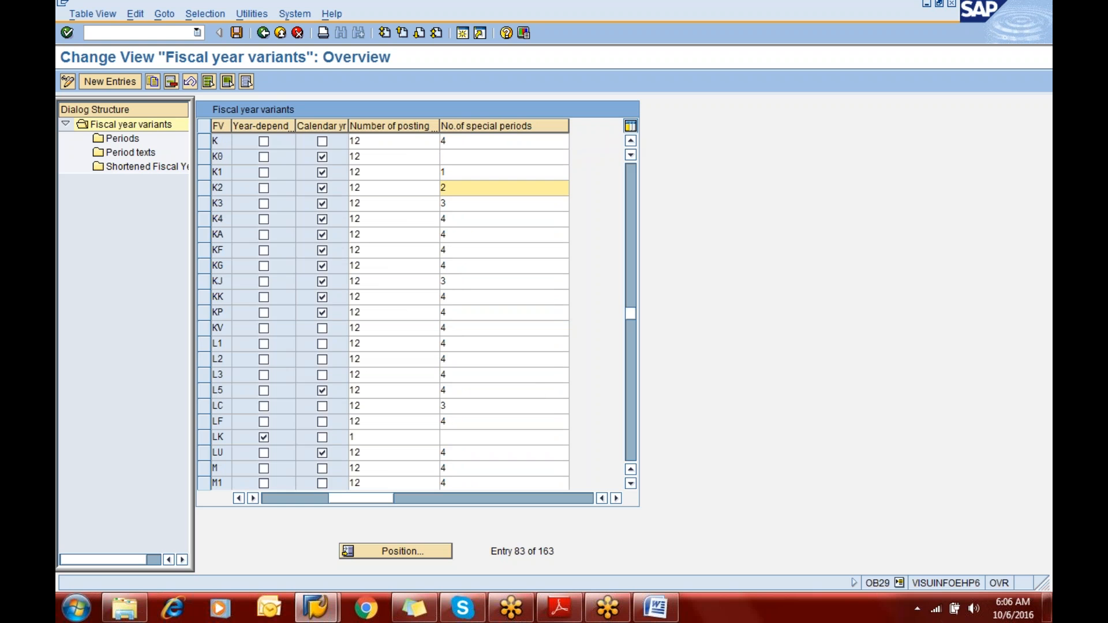
{"action": "left_click", "coordinate": [449, 157]}
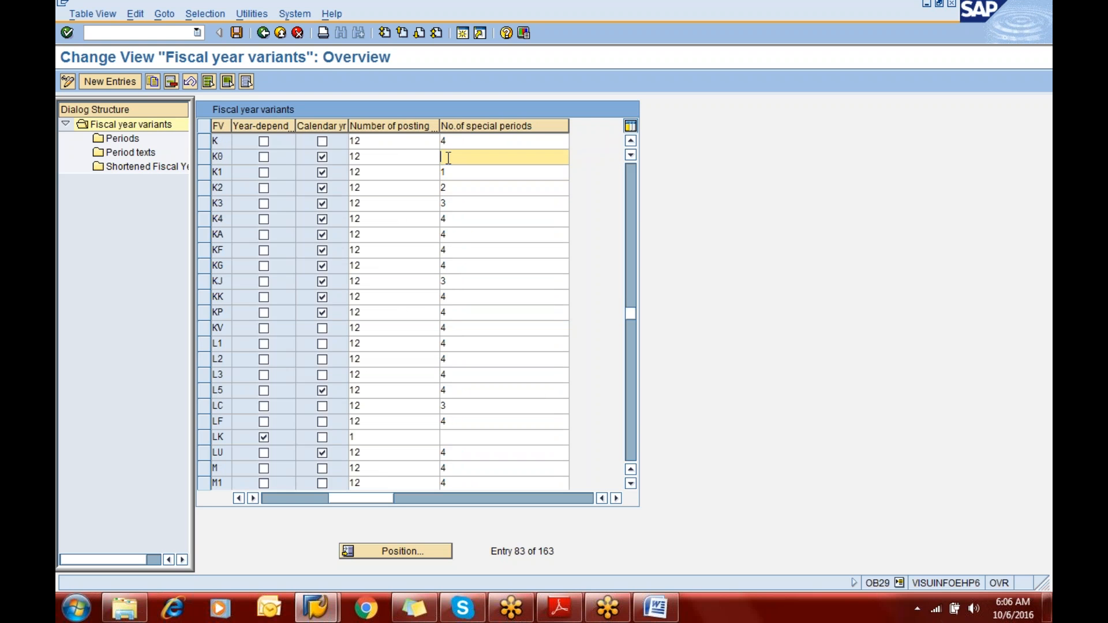
{"action": "left_click", "coordinate": [381, 155]}
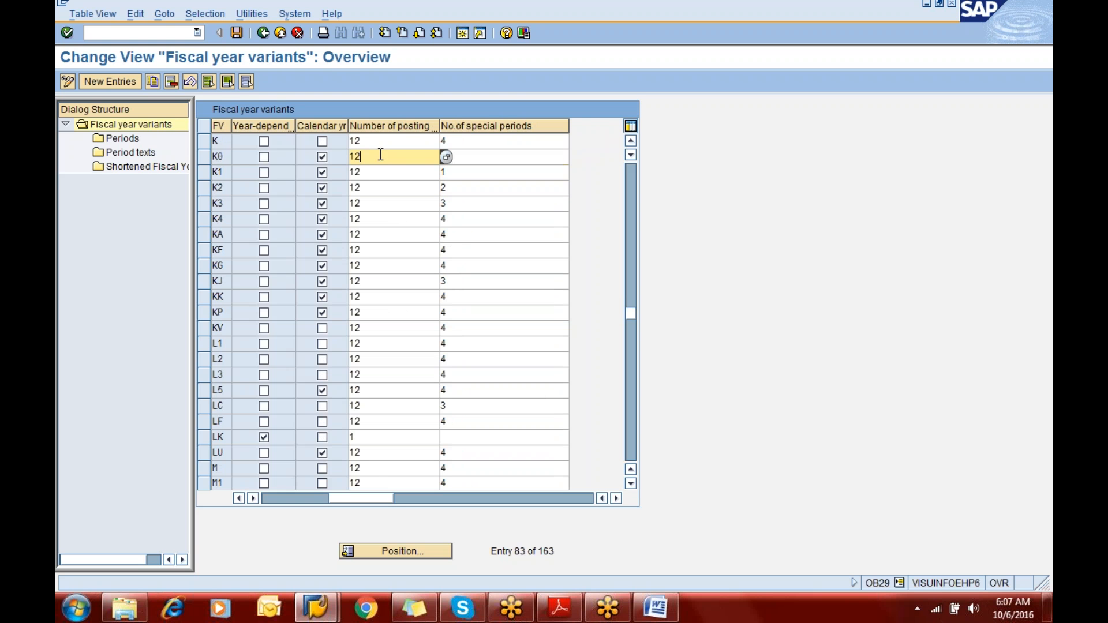
{"action": "left_click", "coordinate": [227, 157]}
{"action": "left_click", "coordinate": [291, 497]}
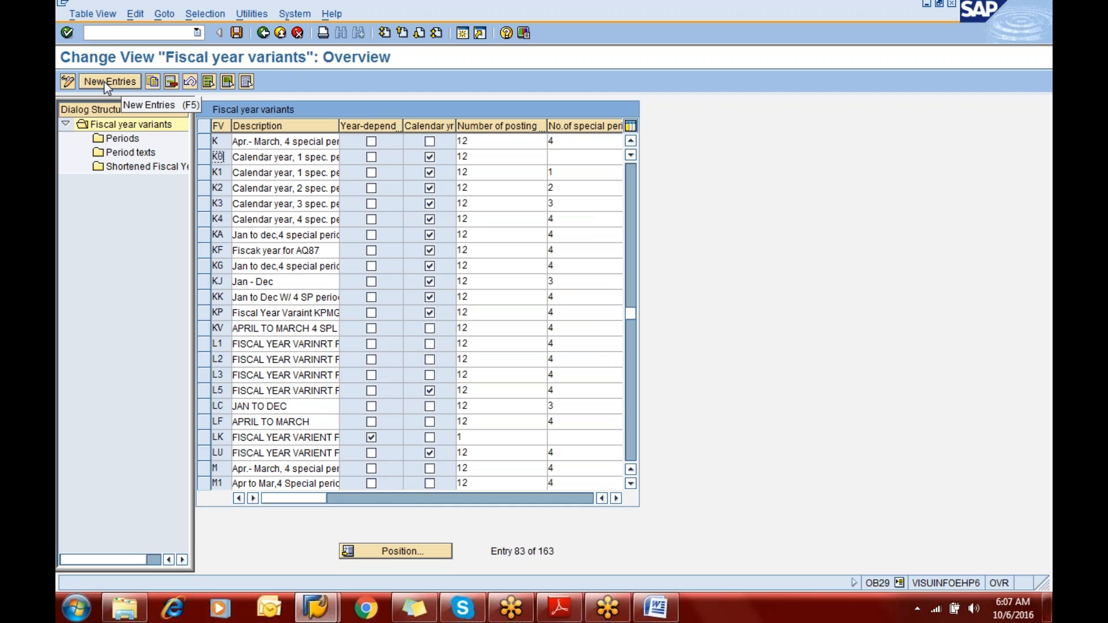
Position the list at variant V3 and compare the descriptions of non-calendar year variants V, V3, V6 and V9
{"action": "left_click", "coordinate": [402, 555]}
{"action": "type", "text": "V3"}
{"action": "key", "text": "Return"}
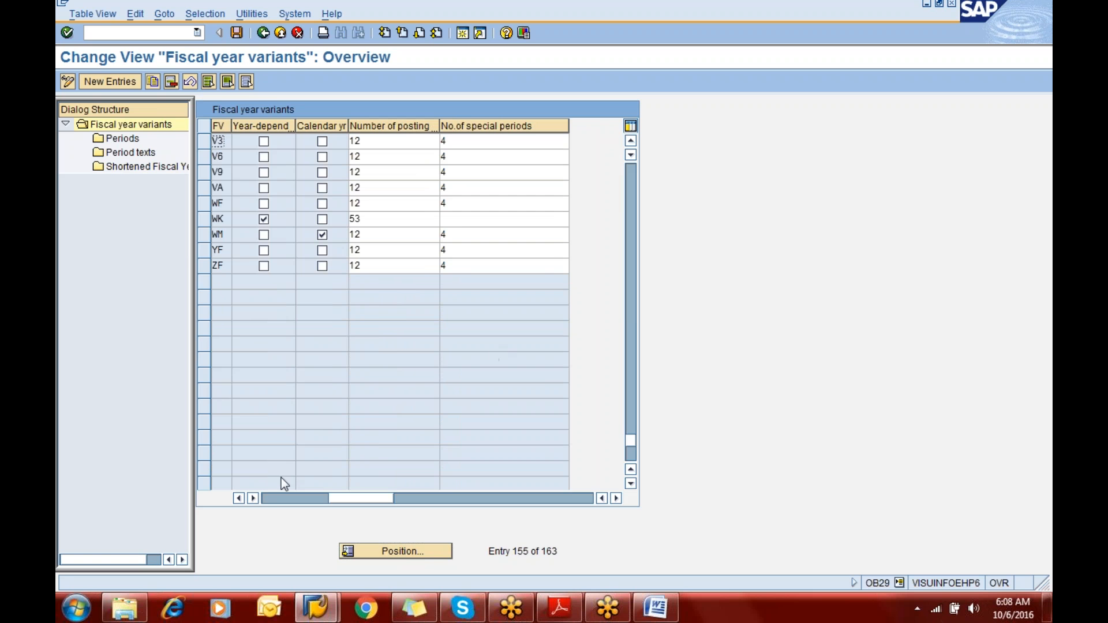
{"action": "left_click", "coordinate": [264, 498]}
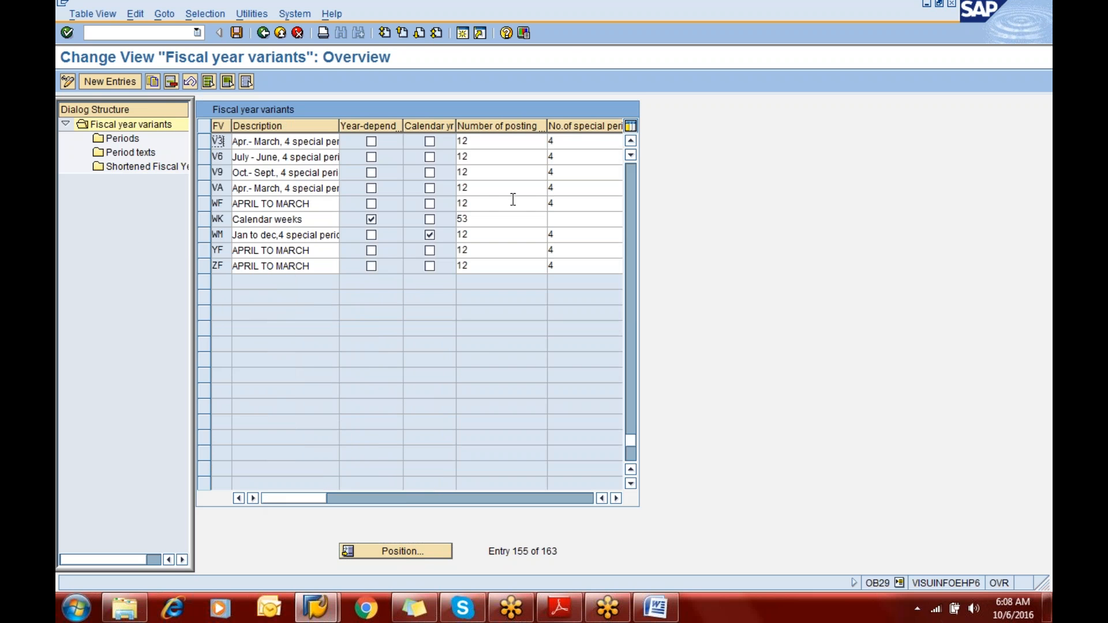
{"action": "left_click", "coordinate": [630, 141]}
{"action": "left_click", "coordinate": [630, 141]}
{"action": "left_click", "coordinate": [293, 159]}
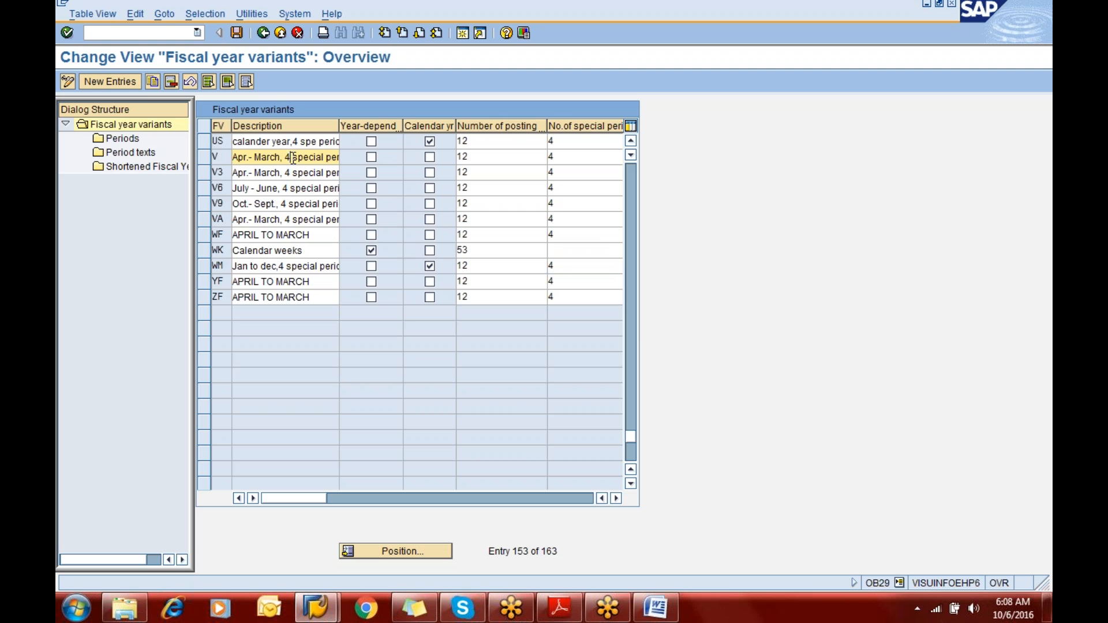
{"action": "left_click", "coordinate": [285, 173]}
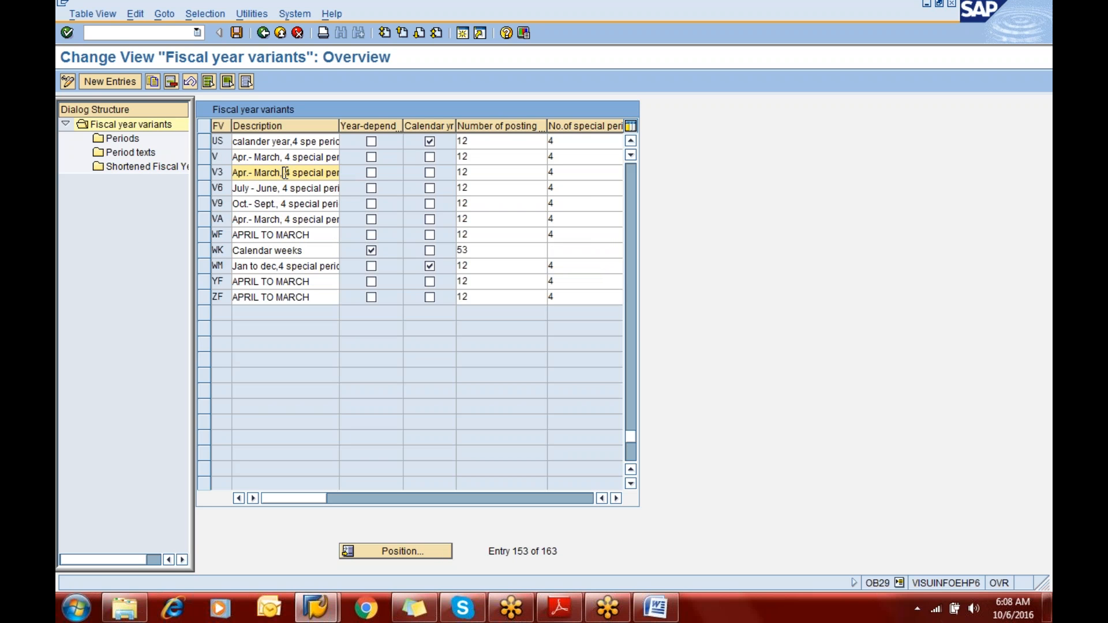
{"action": "key", "text": "Down"}
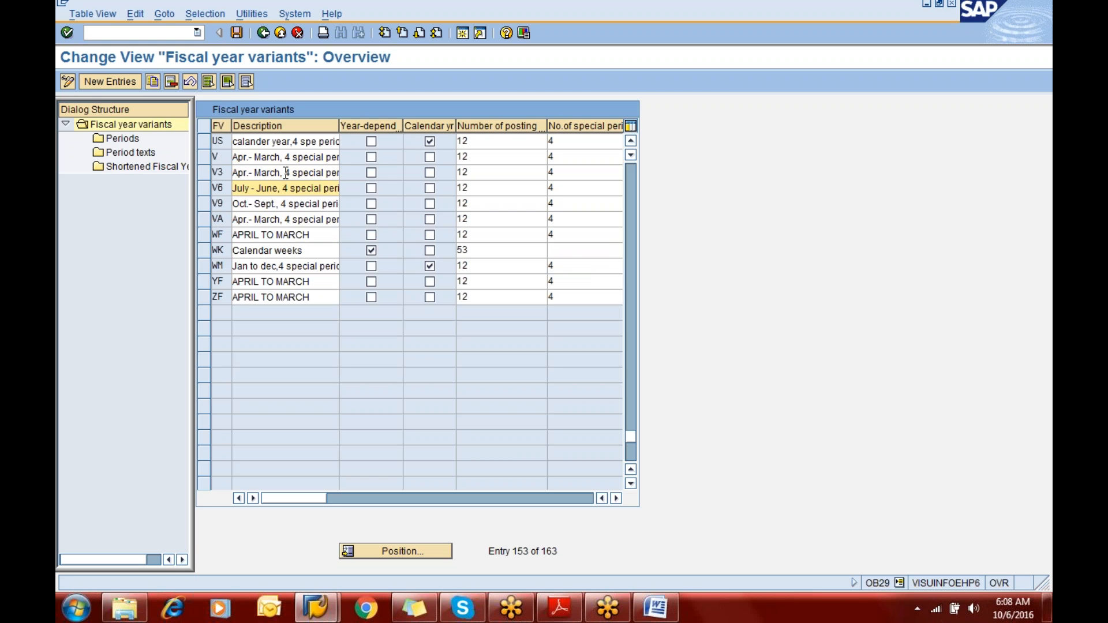
{"action": "key", "text": "Down"}
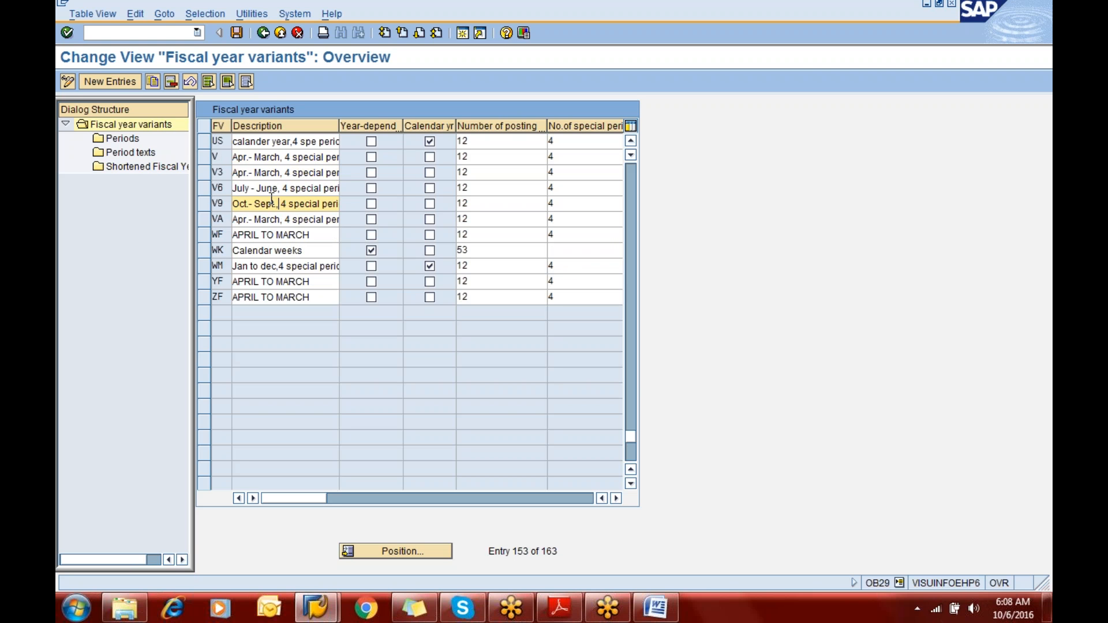
Check the number of posting periods and special periods of non-calendar year variants such as V3 and V6
{"action": "left_click", "coordinate": [475, 173]}
{"action": "key", "text": "Down"}
{"action": "key", "text": "Down"}
{"action": "key", "text": "Down"}
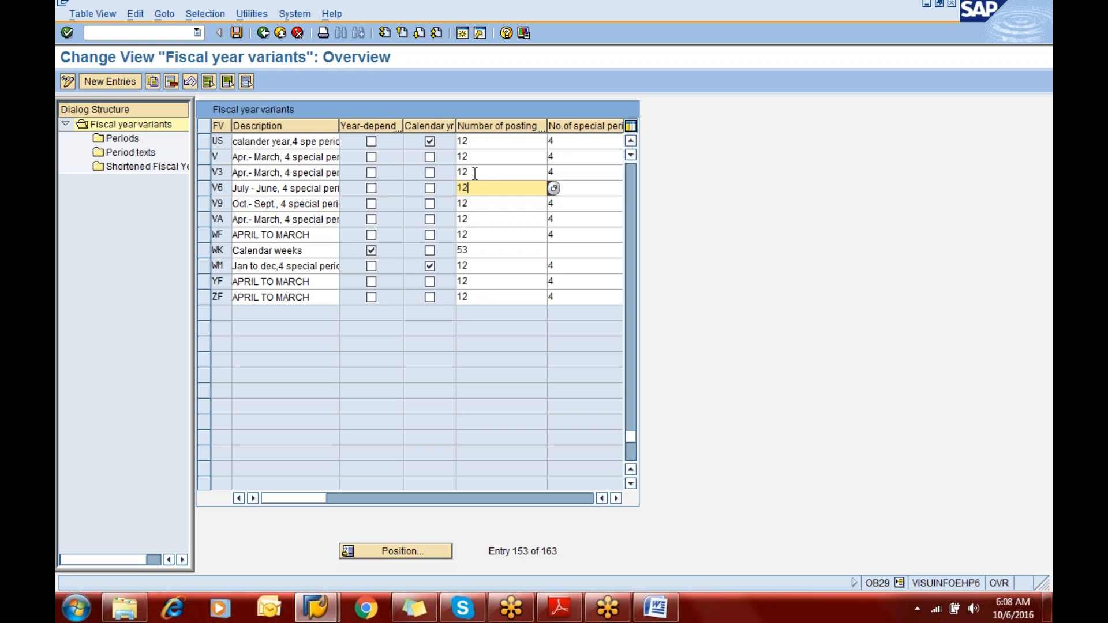
{"action": "key", "text": "Up"}
{"action": "key", "text": "Up"}
{"action": "left_click", "coordinate": [606, 187]}
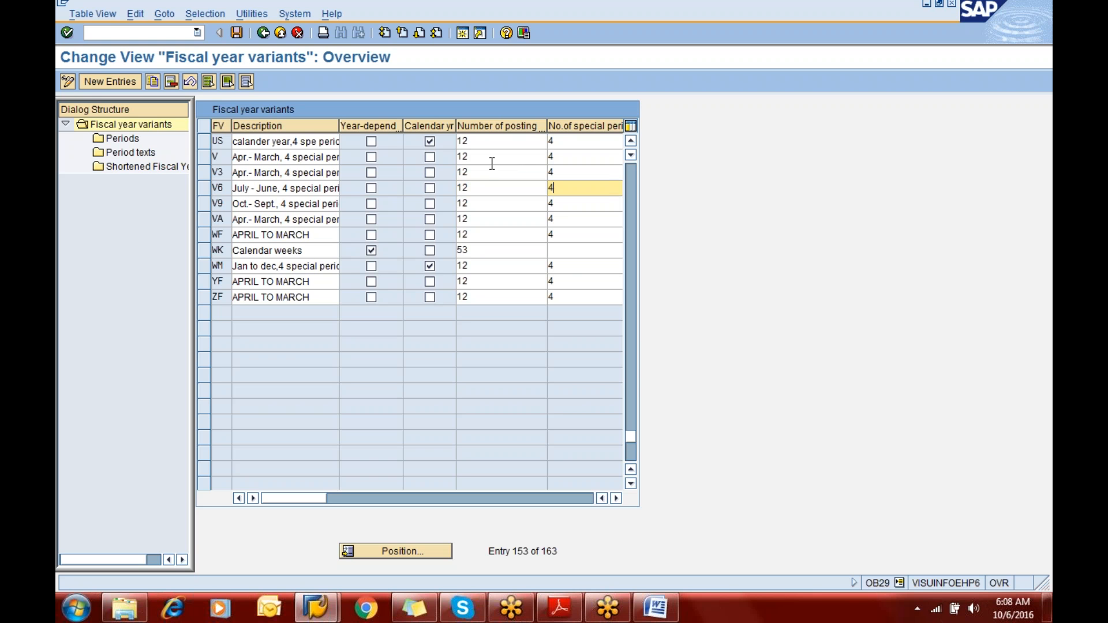
Check the description of the July - June variant V6, and select the Oct.- Sept. variant V9
{"action": "left_click", "coordinate": [257, 189]}
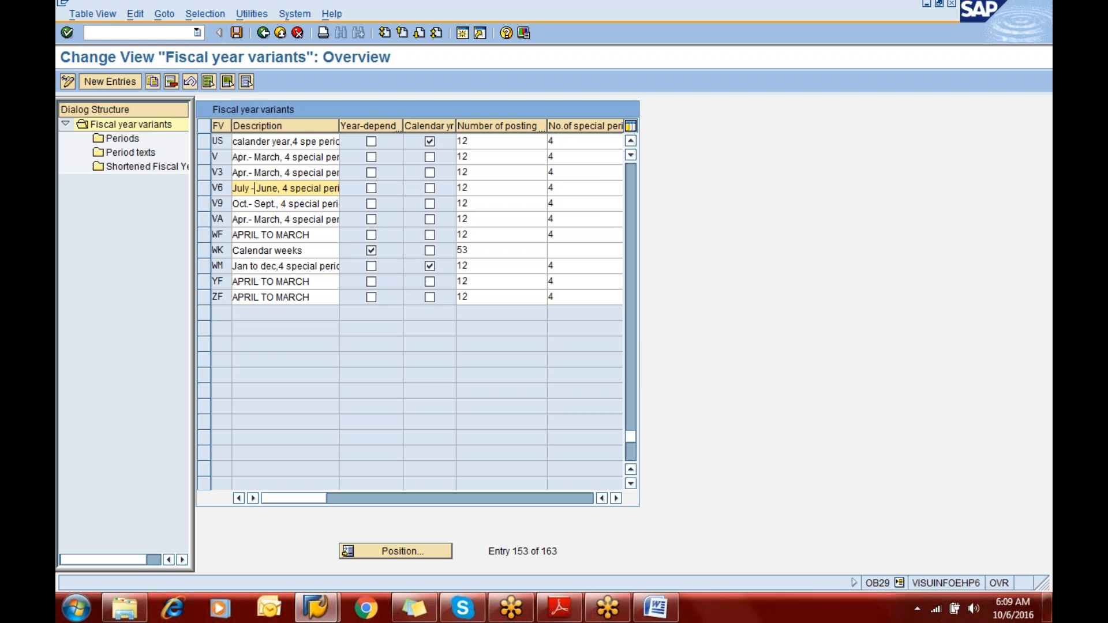
{"action": "left_click", "coordinate": [250, 203]}
{"action": "left_click", "coordinate": [205, 204]}
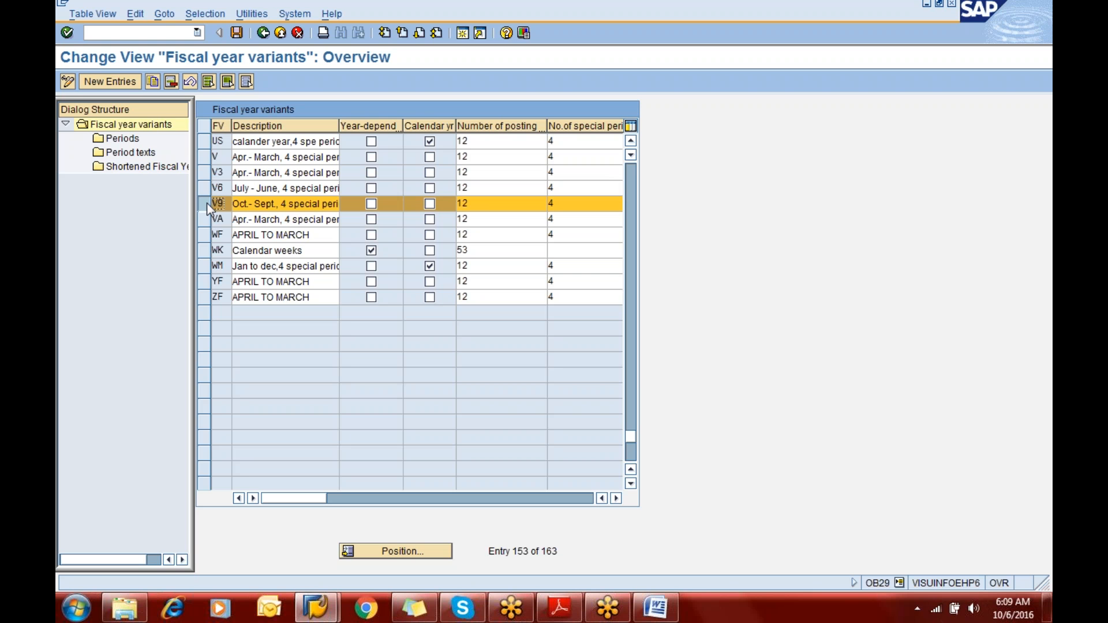
Add a new fiscal year variant entry er with the description "Fiscal Year Varaint ERIC"
{"action": "left_click", "coordinate": [202, 202]}
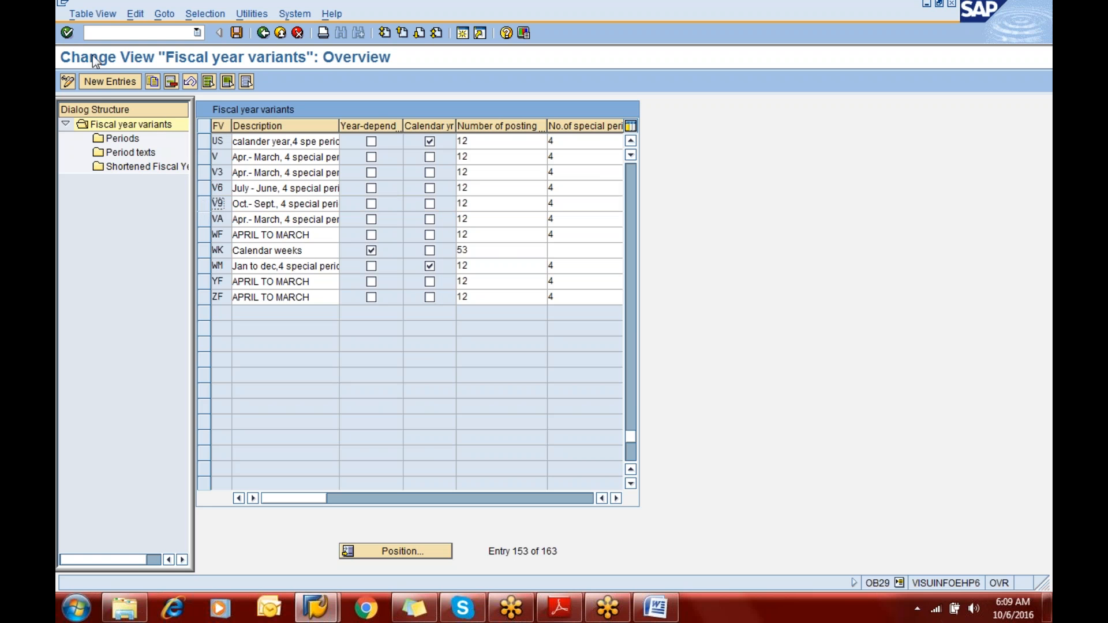
{"action": "left_click", "coordinate": [98, 82]}
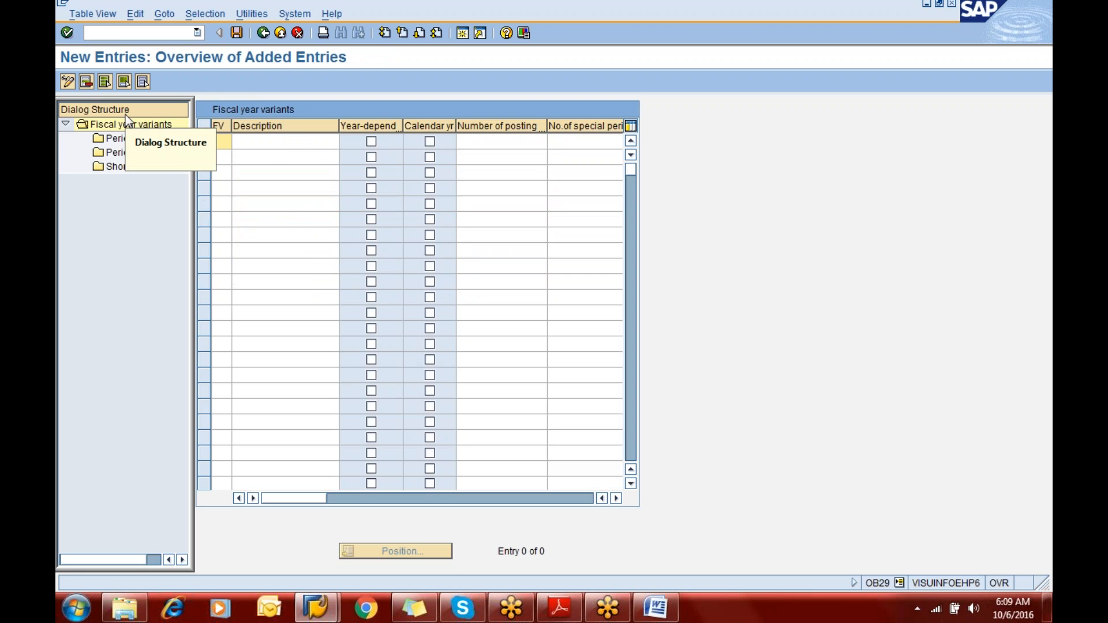
{"action": "type", "text": "er"}
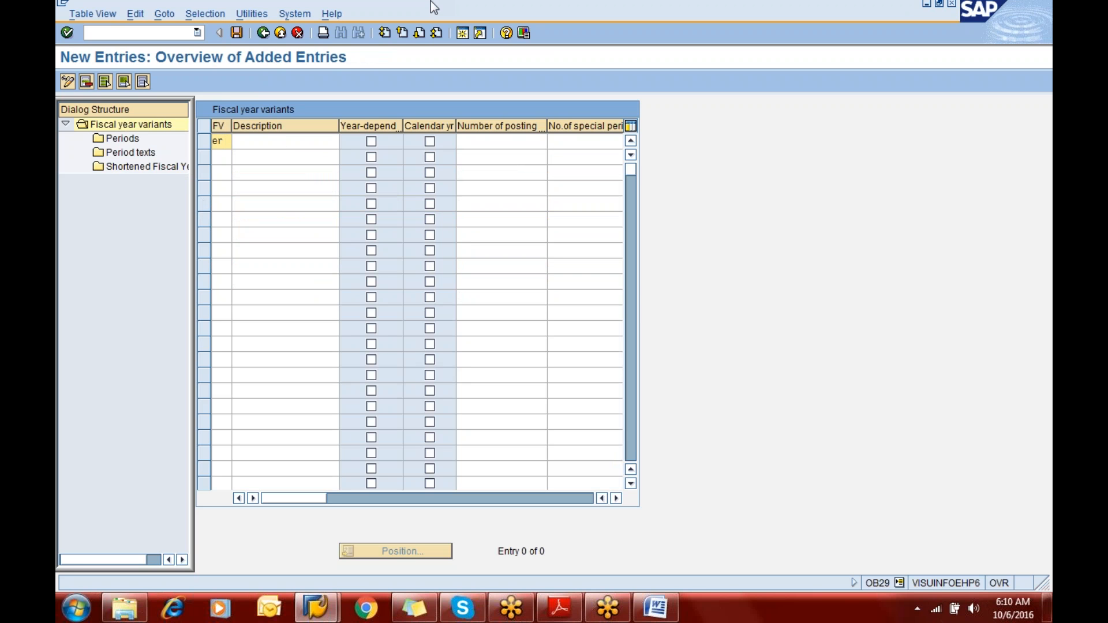
{"action": "key", "text": "Tab"}
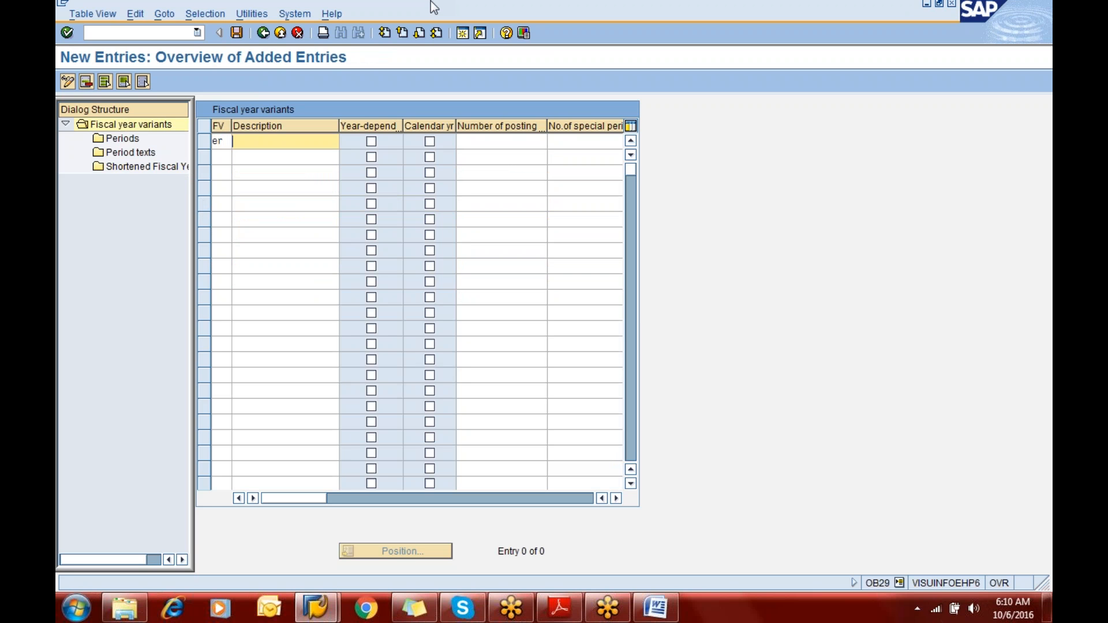
{"action": "type", "text": "De"}
{"action": "key", "text": "Down"}
{"action": "key", "text": "Return"}
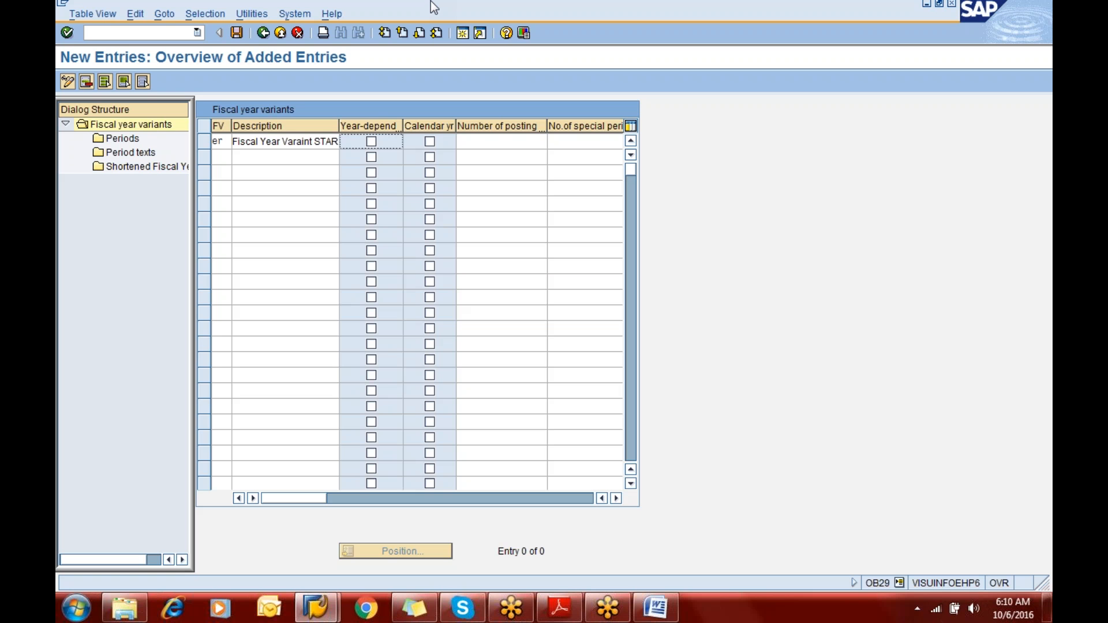
{"action": "type", "text": "ERIC"}
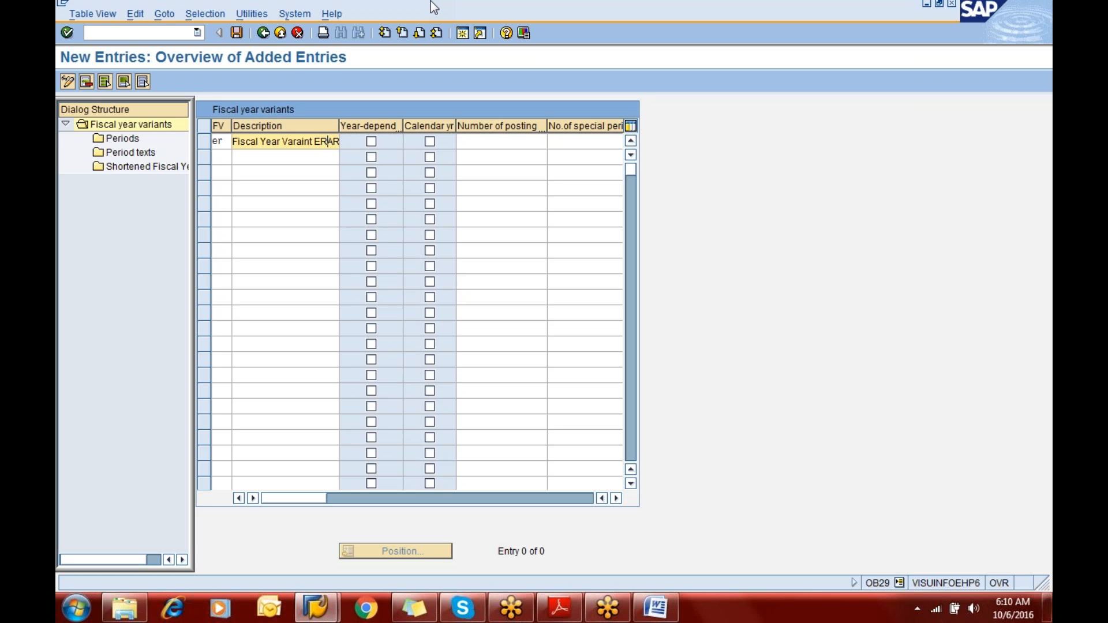
Mark variant er as a calendar year with 12 posting periods and 4 special periods, and save the new entry
{"action": "key", "text": "Tab"}
{"action": "key", "text": "Tab"}
{"action": "key", "text": "space"}
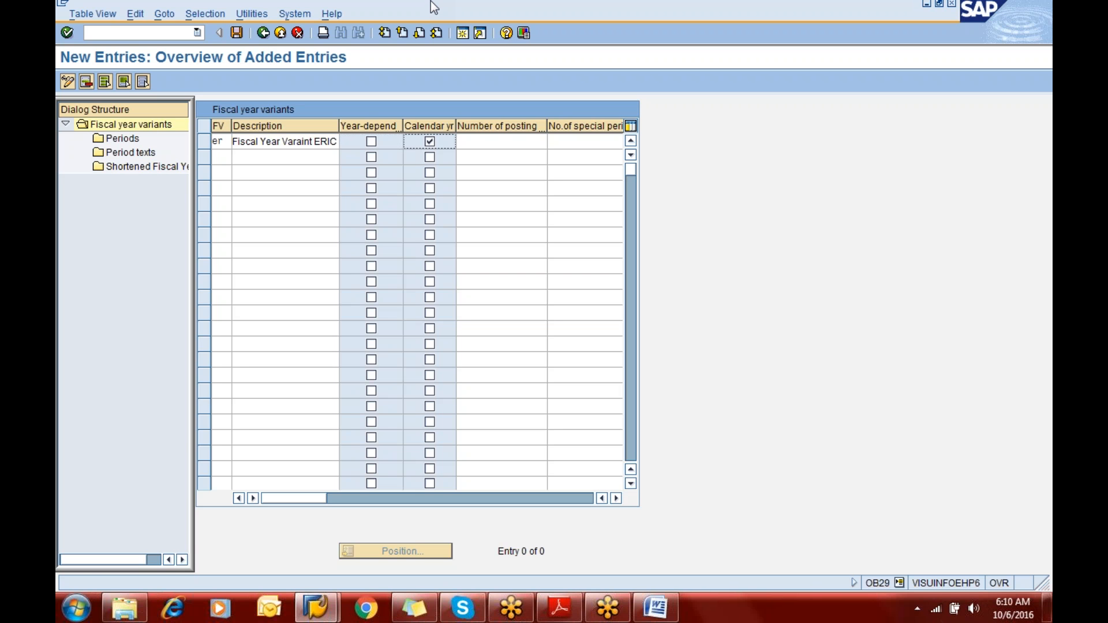
{"action": "key", "text": "shift+Tab"}
{"action": "left_click", "coordinate": [501, 143]}
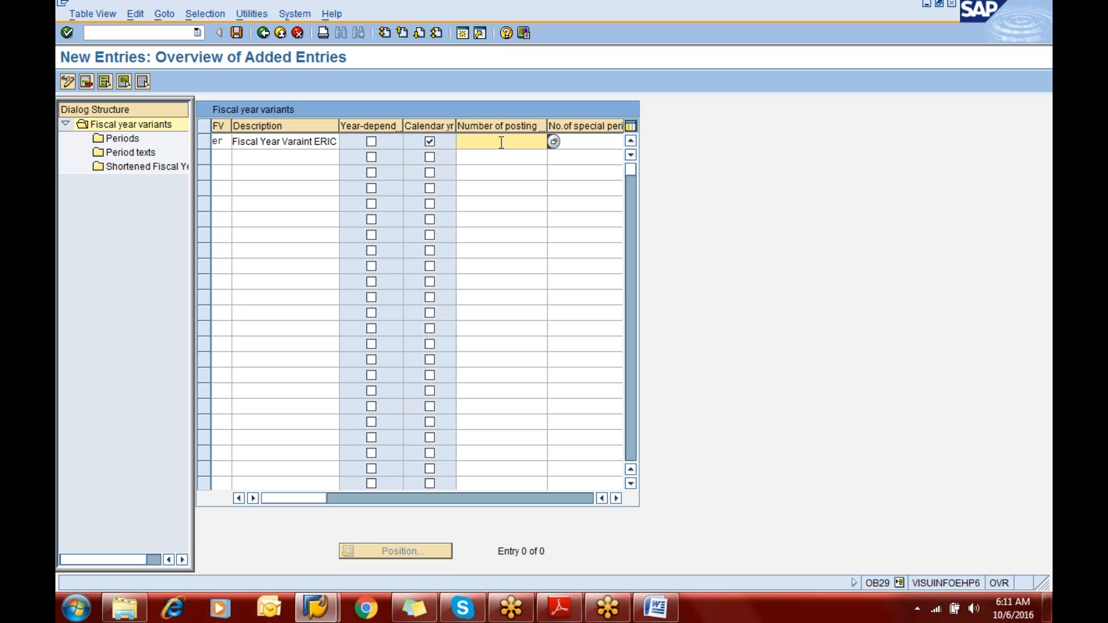
{"action": "type", "text": "12"}
{"action": "key", "text": "Tab"}
{"action": "type", "text": "4"}
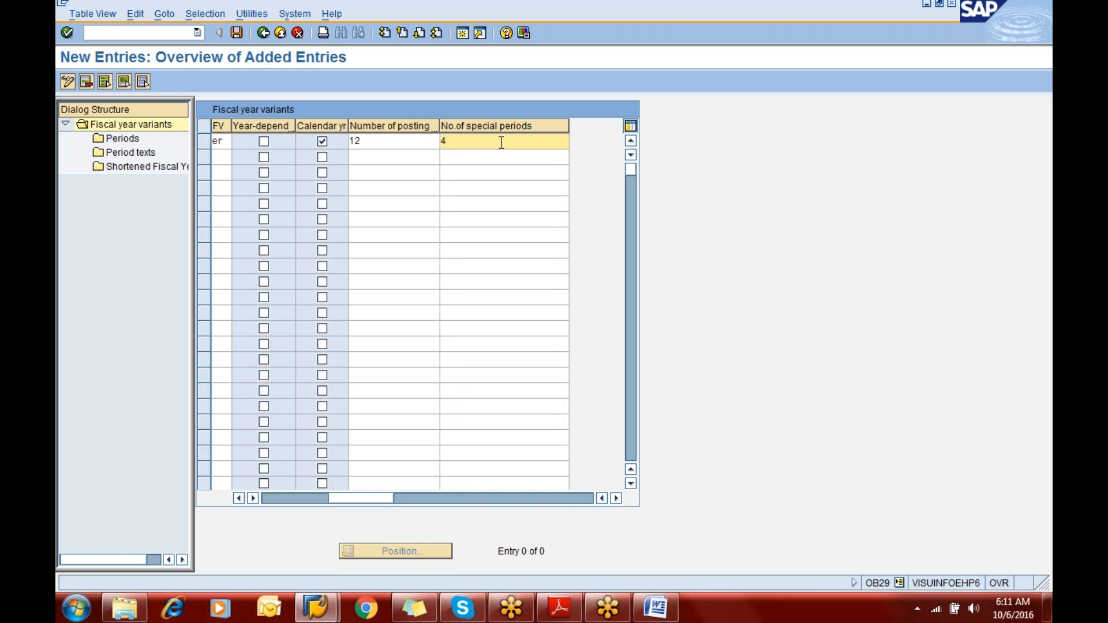
{"action": "left_click", "coordinate": [237, 35]}
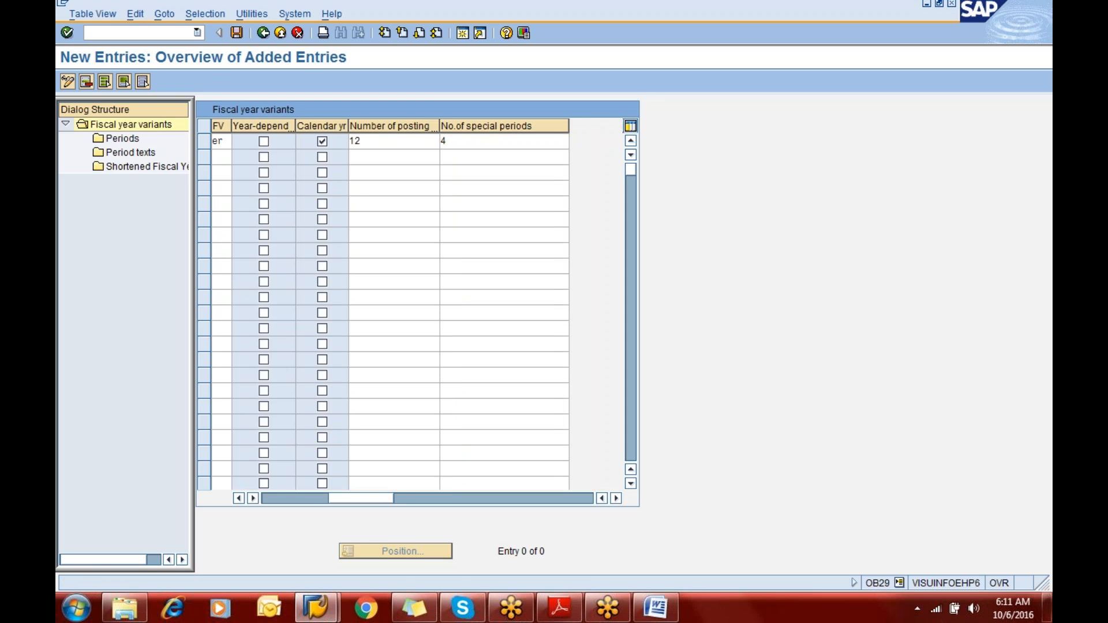
{"action": "key", "text": "Return"}
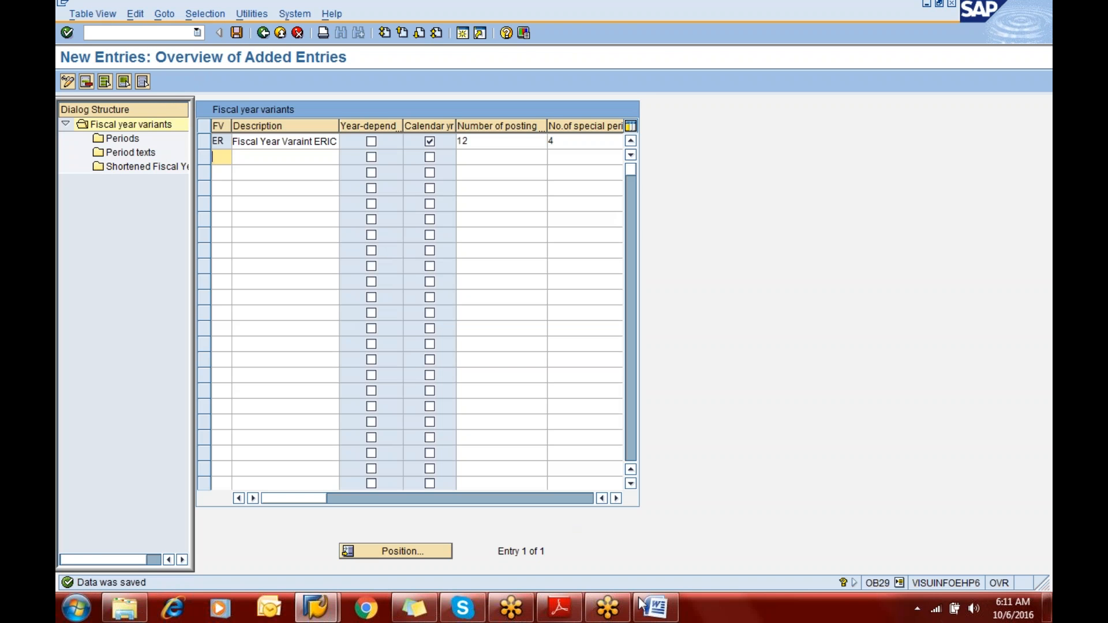
Check the fiscal year variant assignment step in the Adobe Reader guide, and open transaction OB37 in SAP
{"action": "mouse_move", "coordinate": [615, 611]}
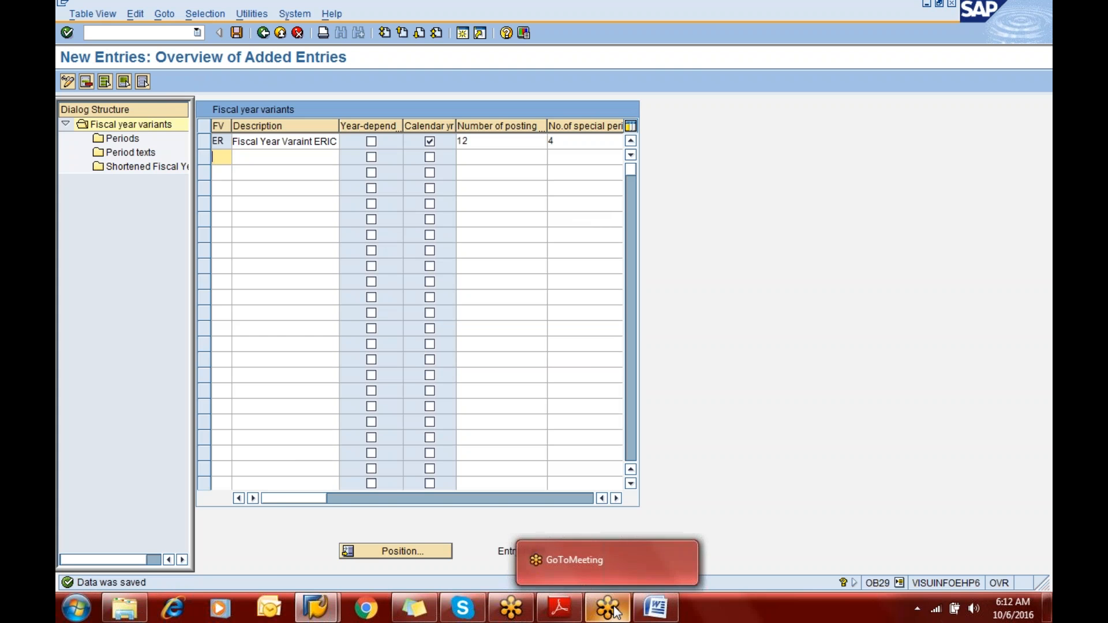
{"action": "left_click", "coordinate": [561, 613]}
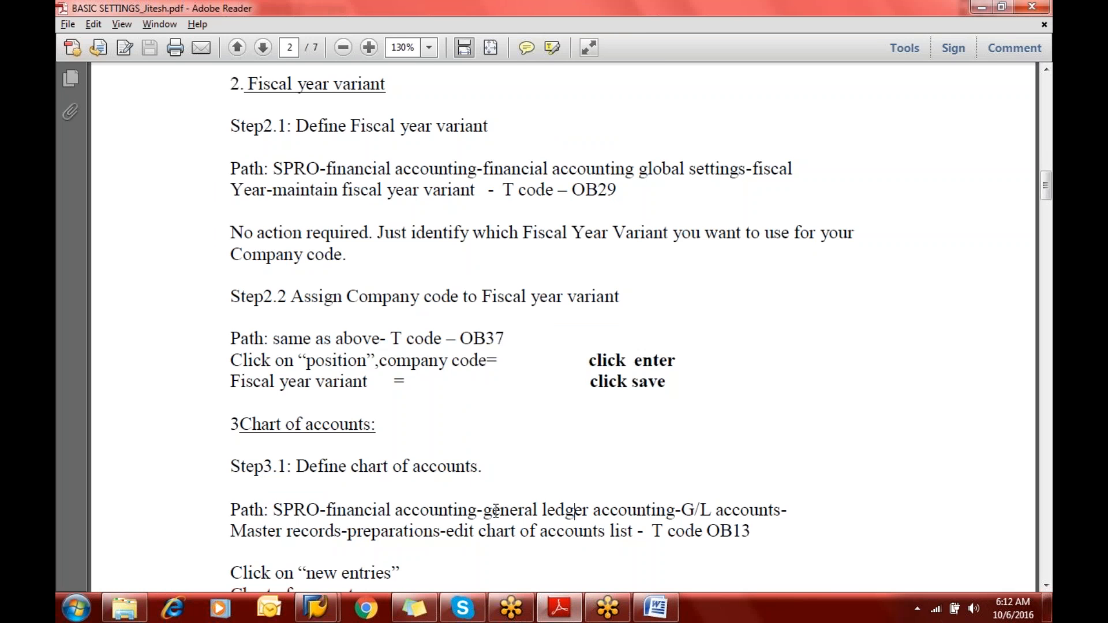
{"action": "key", "text": "alt+Tab"}
{"action": "left_click", "coordinate": [148, 33]}
{"action": "type", "text": "ob29"}
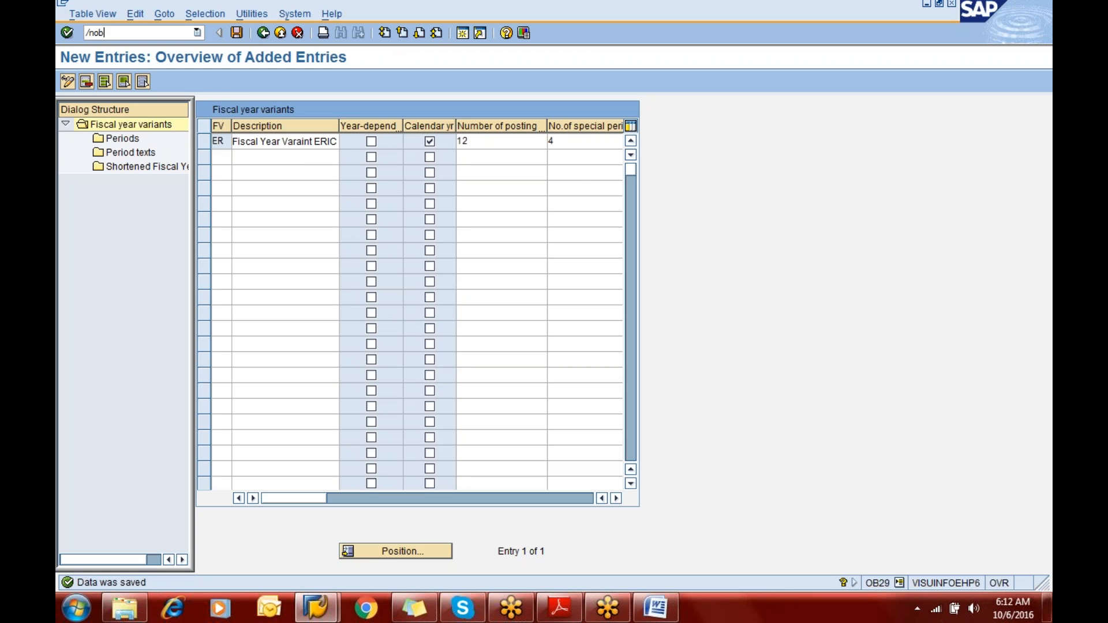
{"action": "key", "text": "Return"}
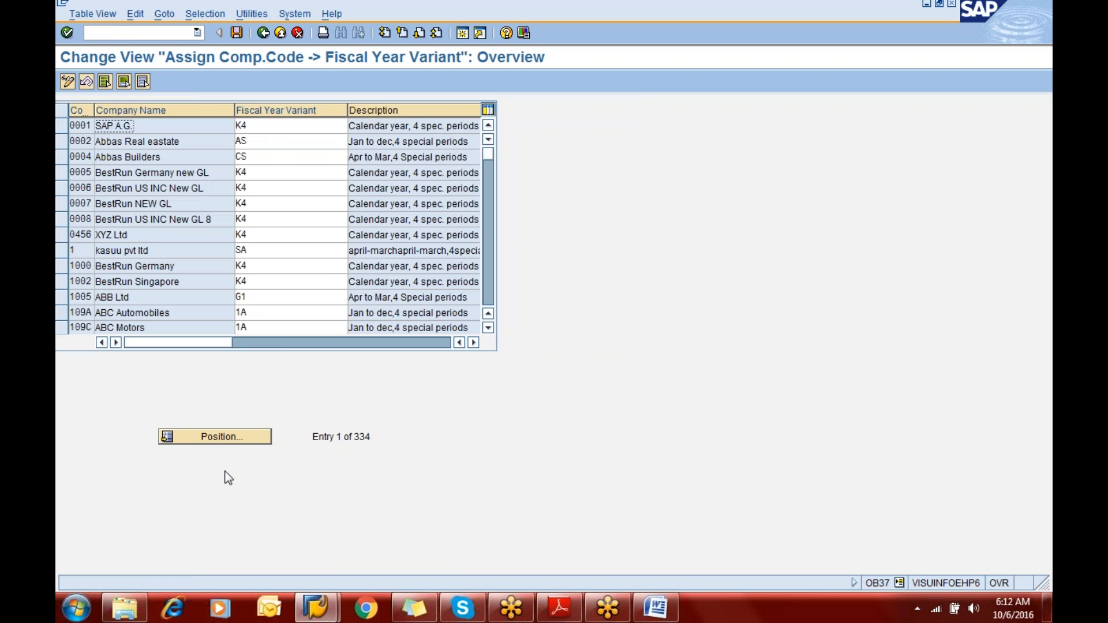
Position the company code assignment list at company code ERIC
{"action": "left_click", "coordinate": [226, 441]}
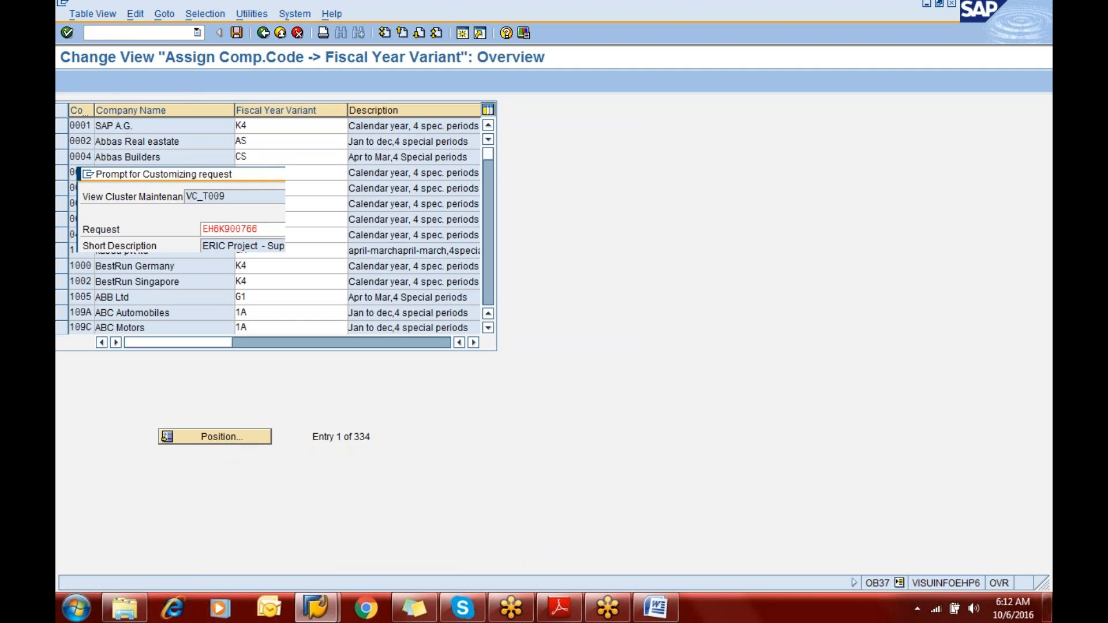
{"action": "type", "text": "eric"}
{"action": "key", "text": "Return"}
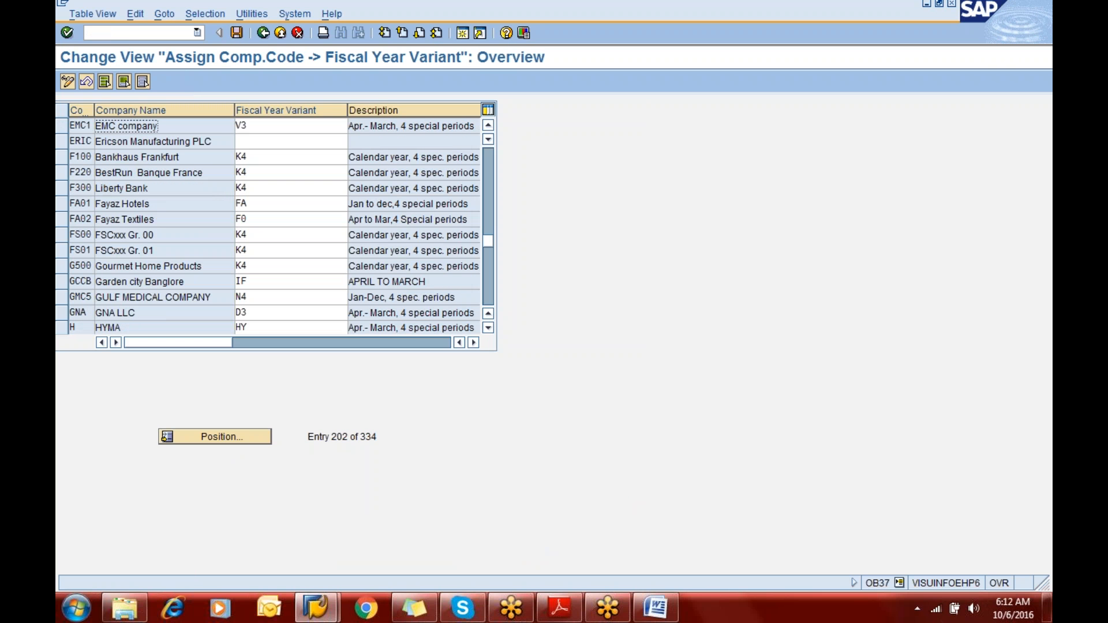
{"action": "left_click", "coordinate": [90, 33]}
{"action": "type", "text": "/nob37"}
{"action": "key", "text": "BackSpace"}
{"action": "key", "text": "BackSpace"}
{"action": "key", "text": "BackSpace"}
{"action": "key", "text": "BackSpace"}
{"action": "key", "text": "BackSpace"}
{"action": "key", "text": "BackSpace"}
{"action": "key", "text": "ctrl+s"}
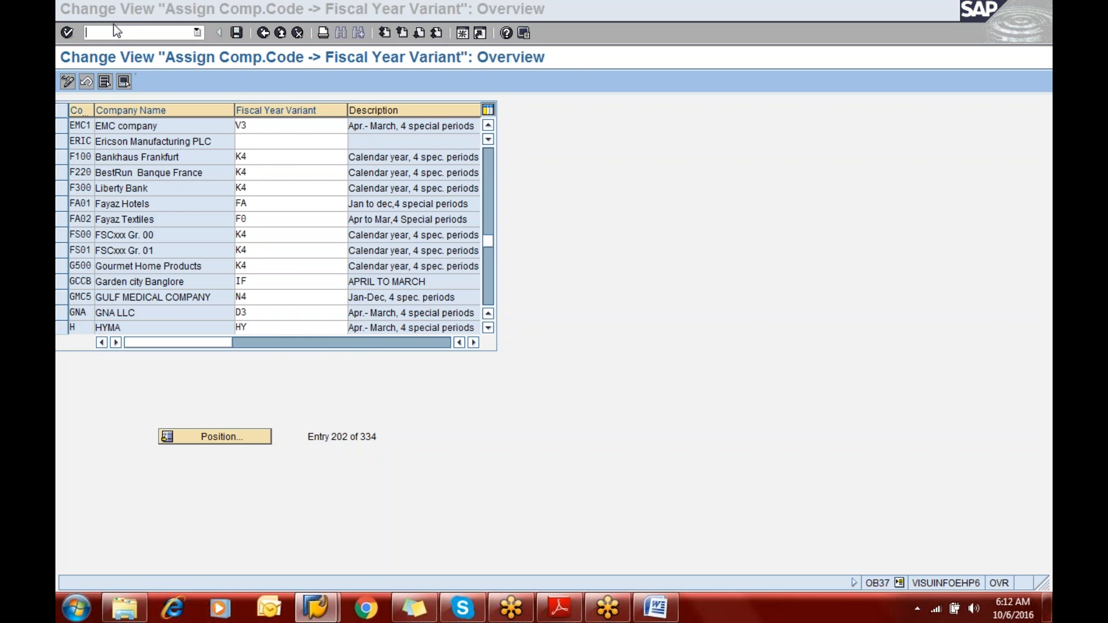
Check the transaction codes in the Adobe Reader guide, and try to start ob29 in SAP from the assignment view without a prefix
{"action": "key", "text": "alt+Tab"}
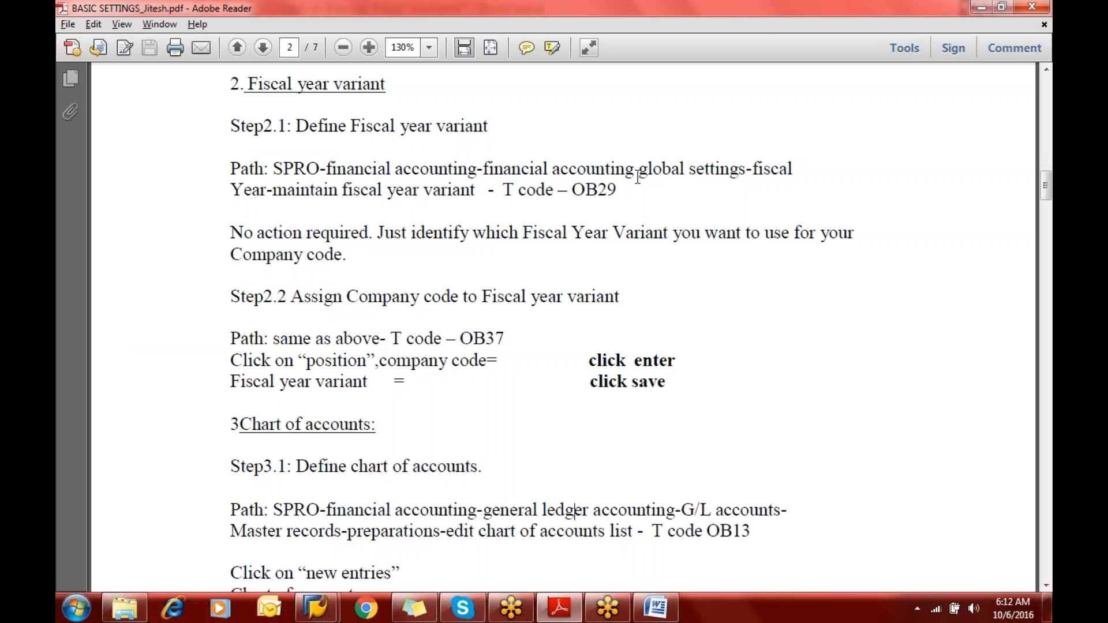
{"action": "key", "text": "alt+Tab"}
{"action": "type", "text": "ob29"}
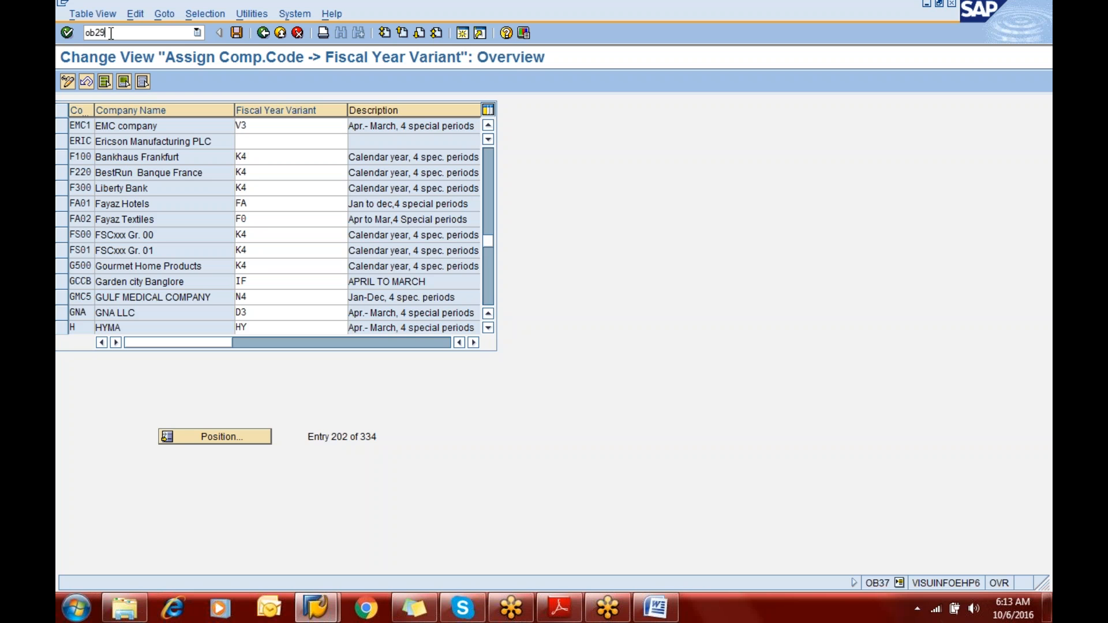
{"action": "key", "text": "Return"}
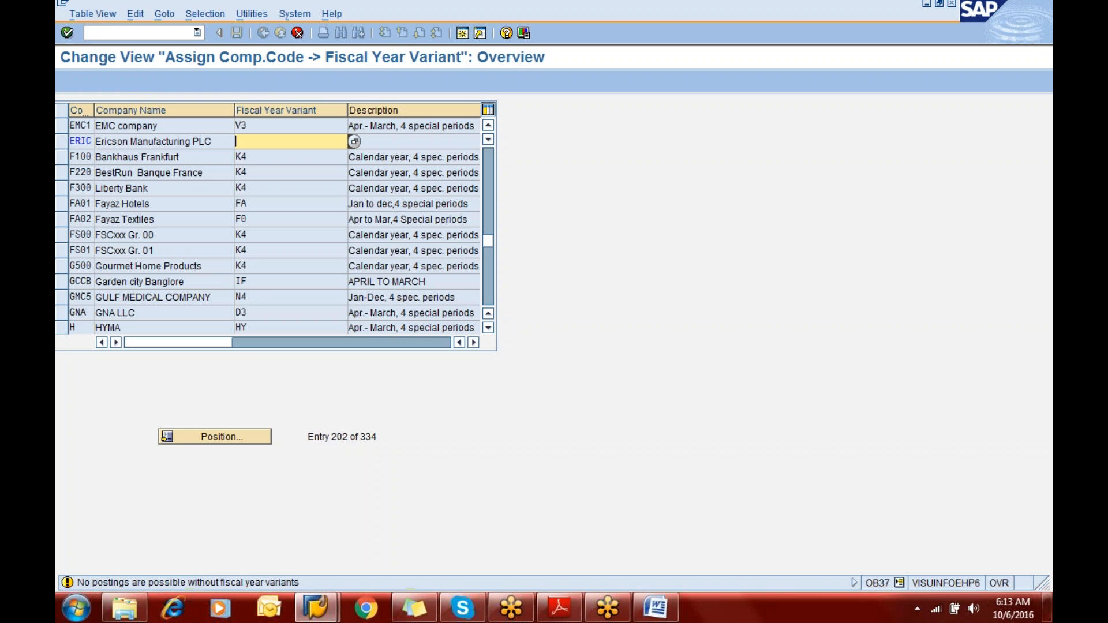
{"action": "key", "text": "Return"}
{"action": "key", "text": "Return"}
Leave the assignment view for SAP Easy Access with /n, and open the fiscal year variants with ob29
{"action": "left_click", "coordinate": [127, 32]}
{"action": "type", "text": "/n"}
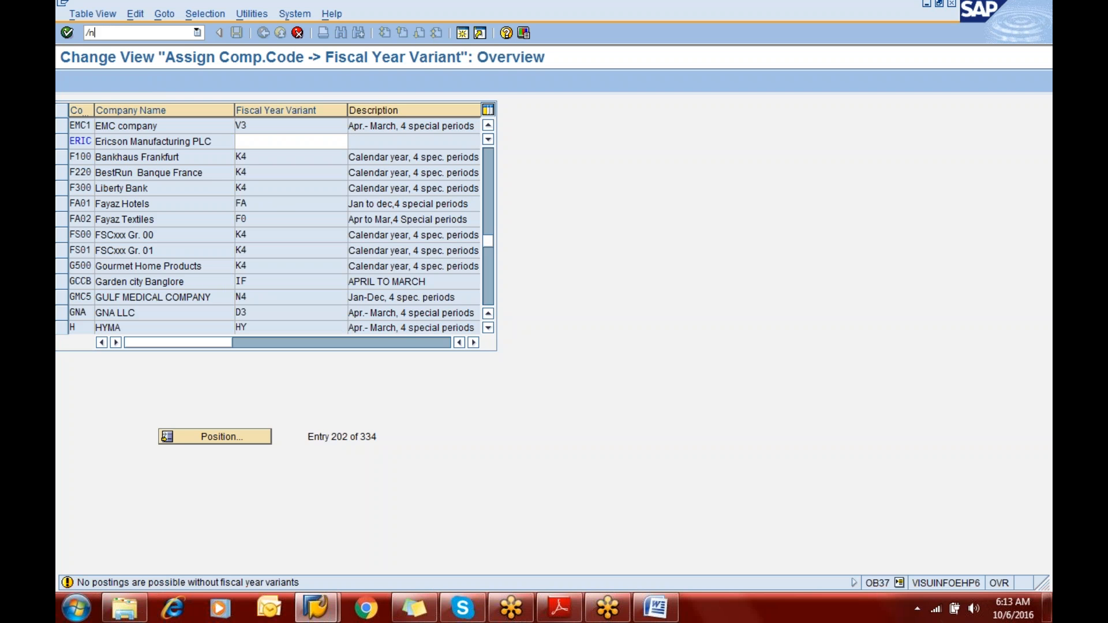
{"action": "key", "text": "Return"}
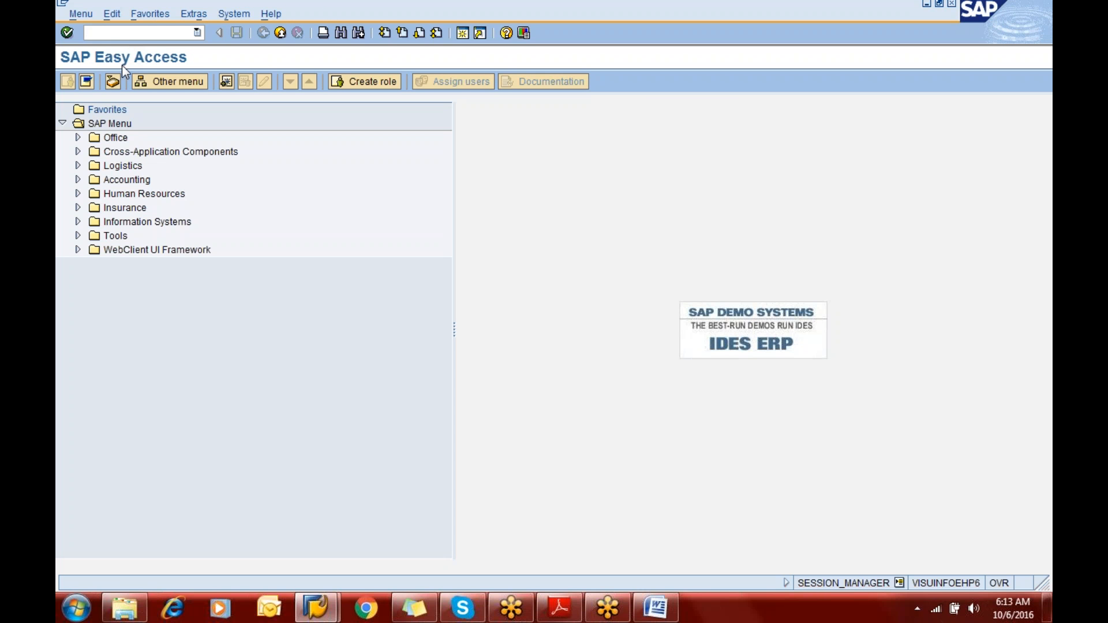
{"action": "type", "text": "ob29"}
{"action": "key", "text": "Return"}
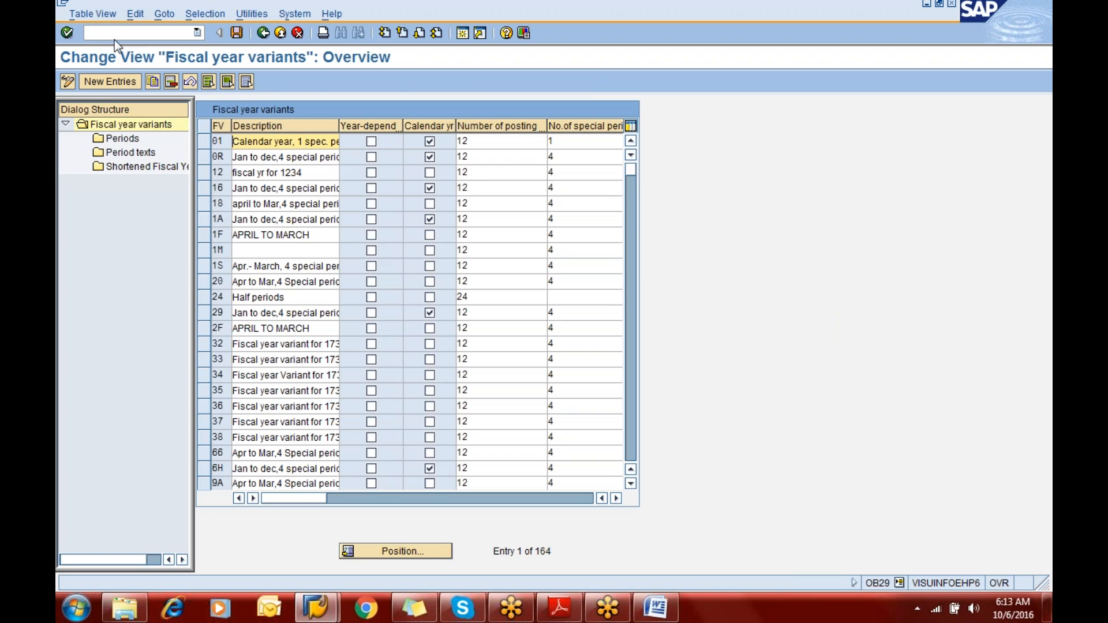
Return from the fiscal year variants to SAP Easy Access with /n, and open the company code assignment with ob37
{"action": "left_click", "coordinate": [115, 33]}
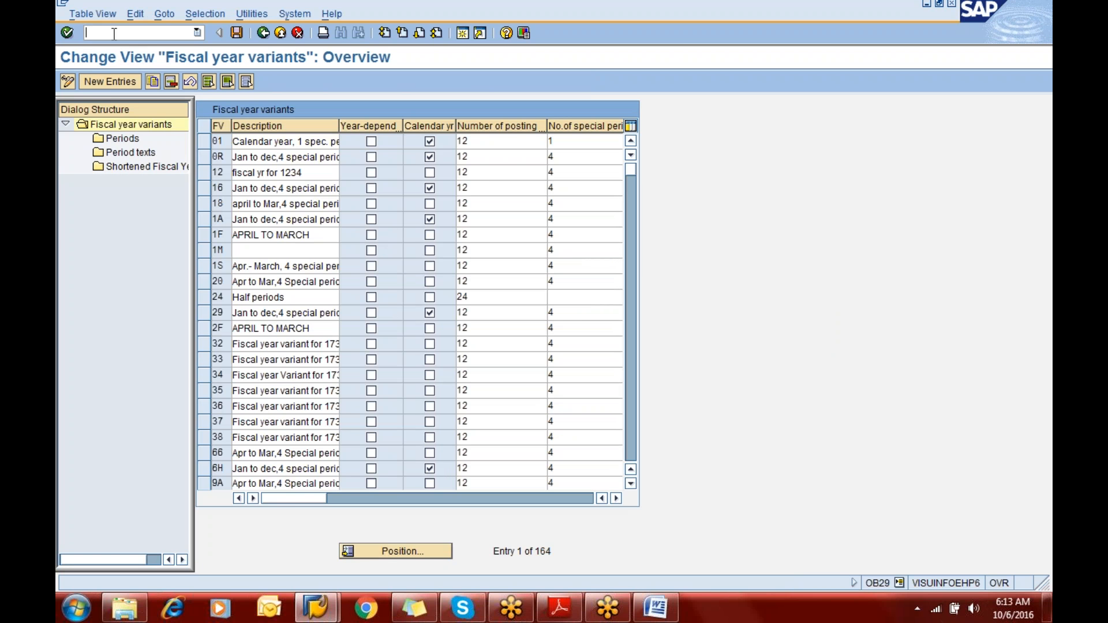
{"action": "type", "text": "/n"}
{"action": "key", "text": "Return"}
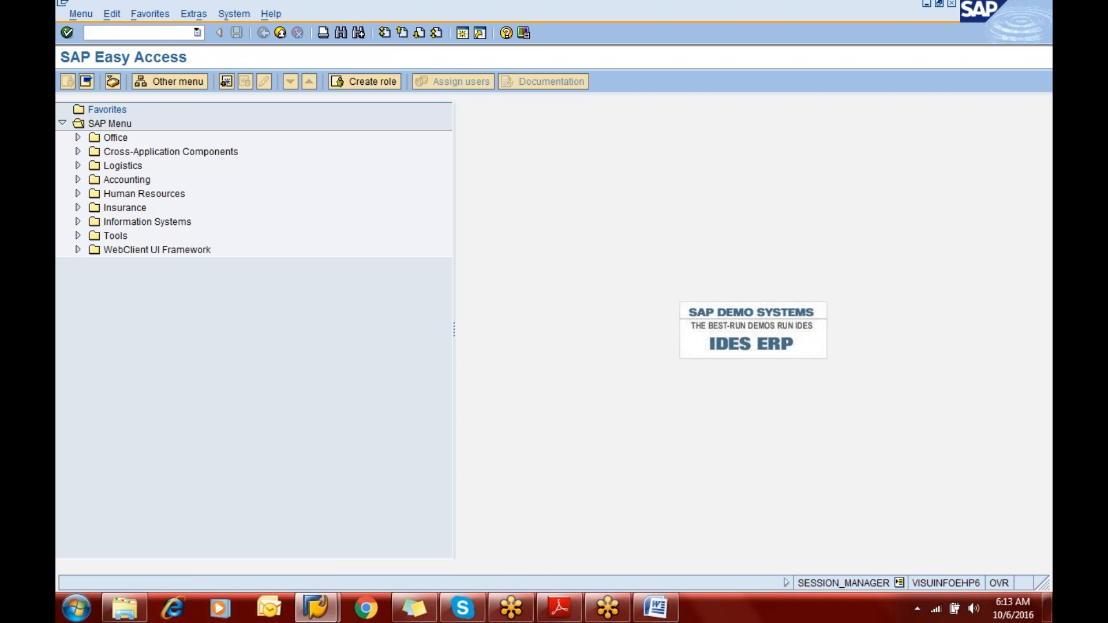
{"action": "type", "text": "ob37"}
{"action": "key", "text": "Return"}
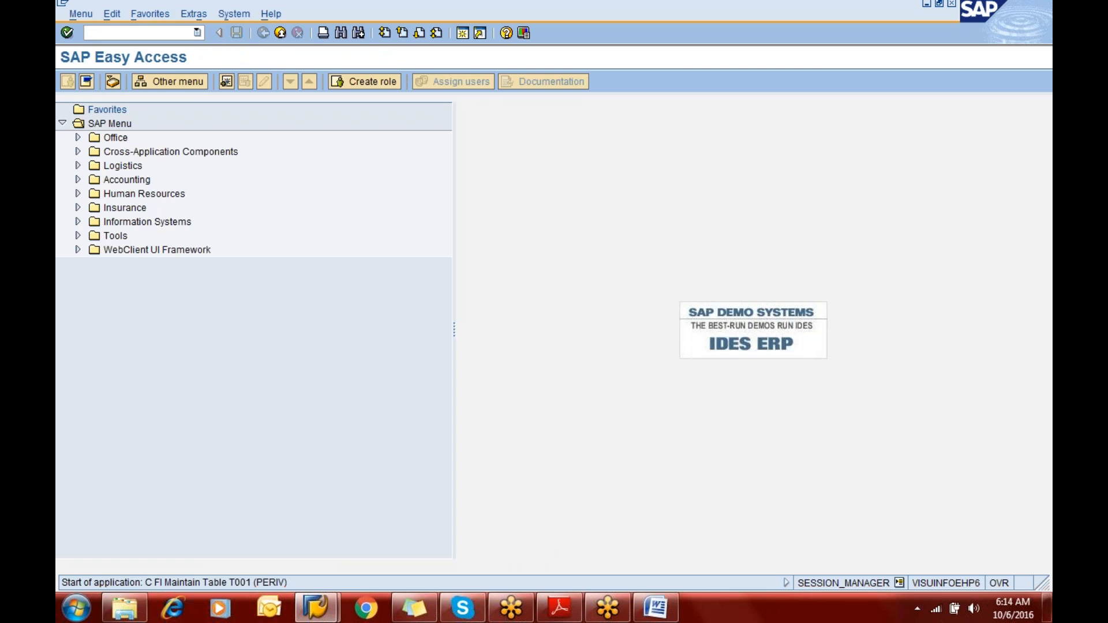
Jump directly from the company code assignment to the fiscal year variants, transaction OB29, using the /n prefix
{"action": "left_click", "coordinate": [128, 33]}
{"action": "type", "text": "/nob2"}
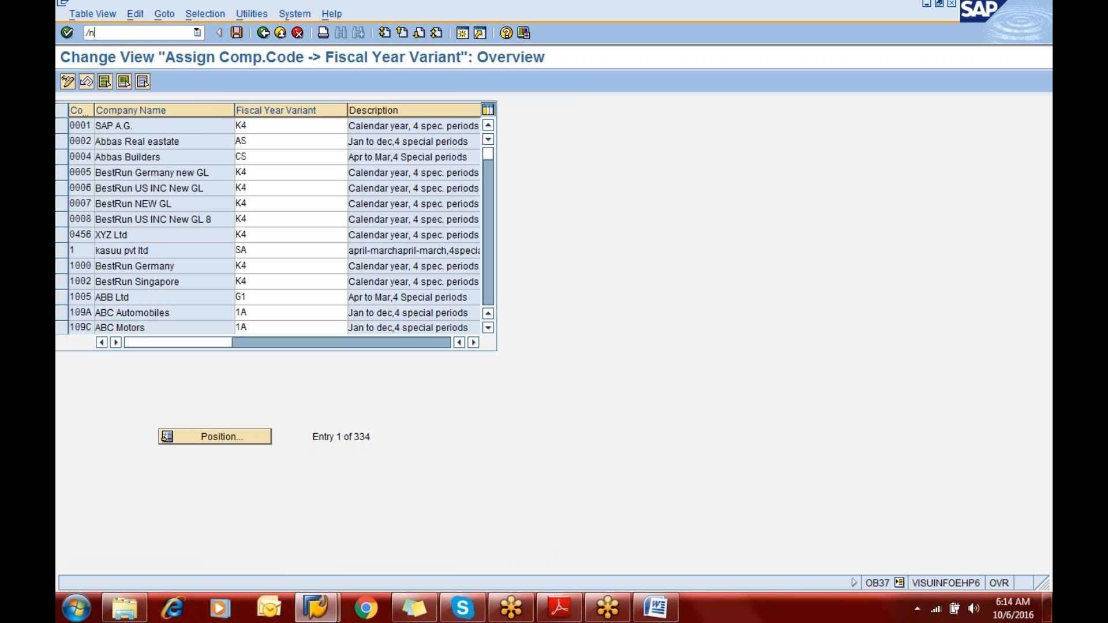
{"action": "key", "text": "Return"}
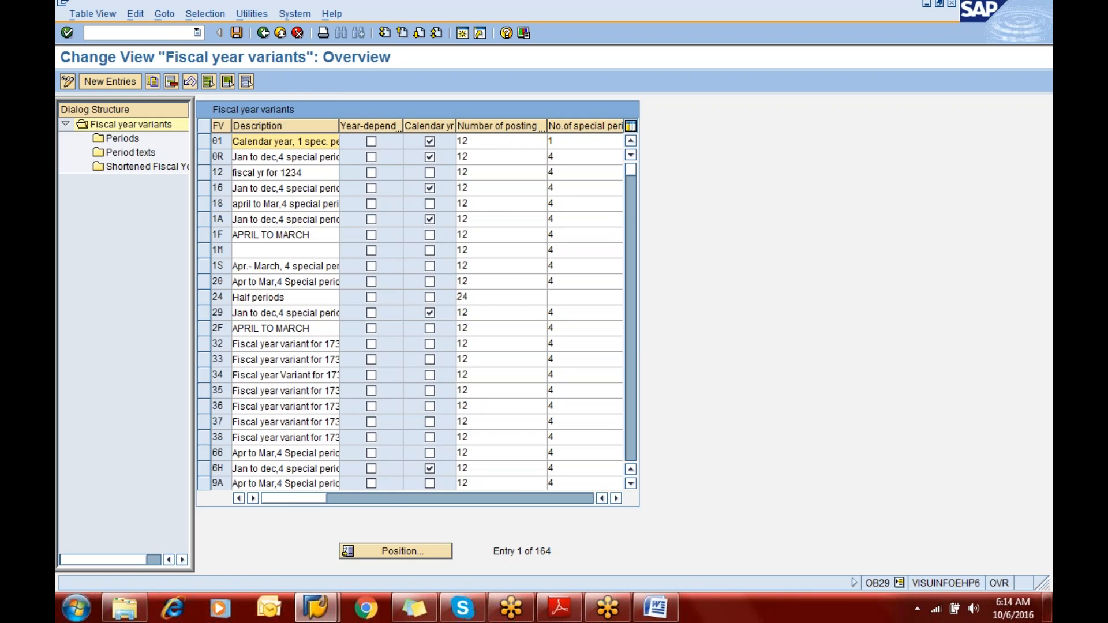
Jump directly from the fiscal year variants to the company code assignment view with /nob37
{"action": "key", "text": "alt+Tab"}
{"action": "key", "text": "alt+Tab"}
{"action": "left_click", "coordinate": [145, 31]}
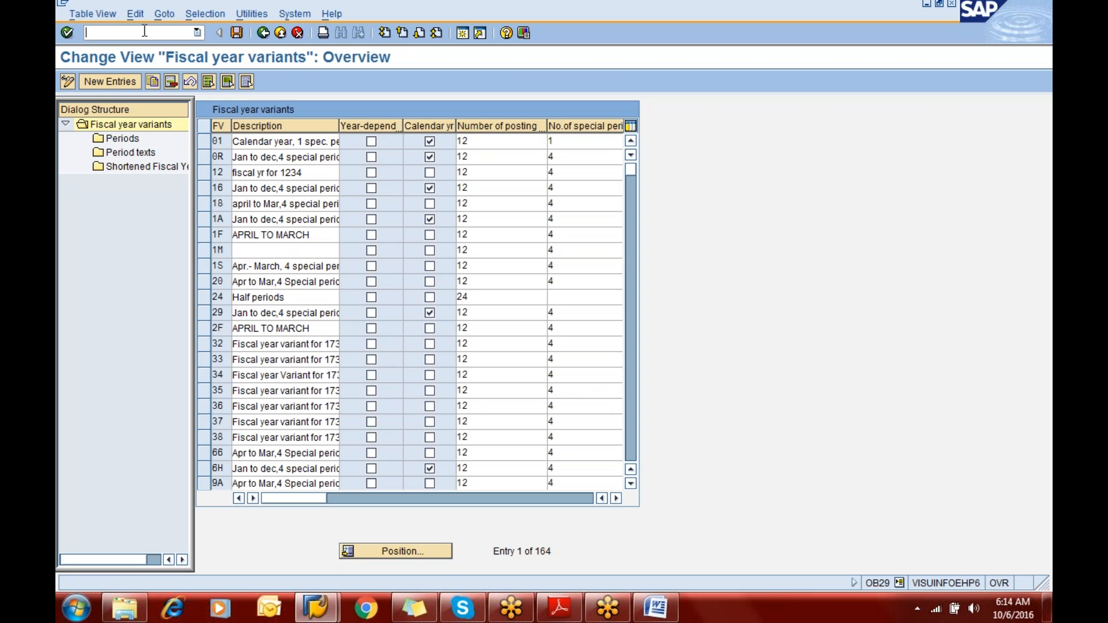
{"action": "type", "text": "/nob37"}
{"action": "key", "text": "Return"}
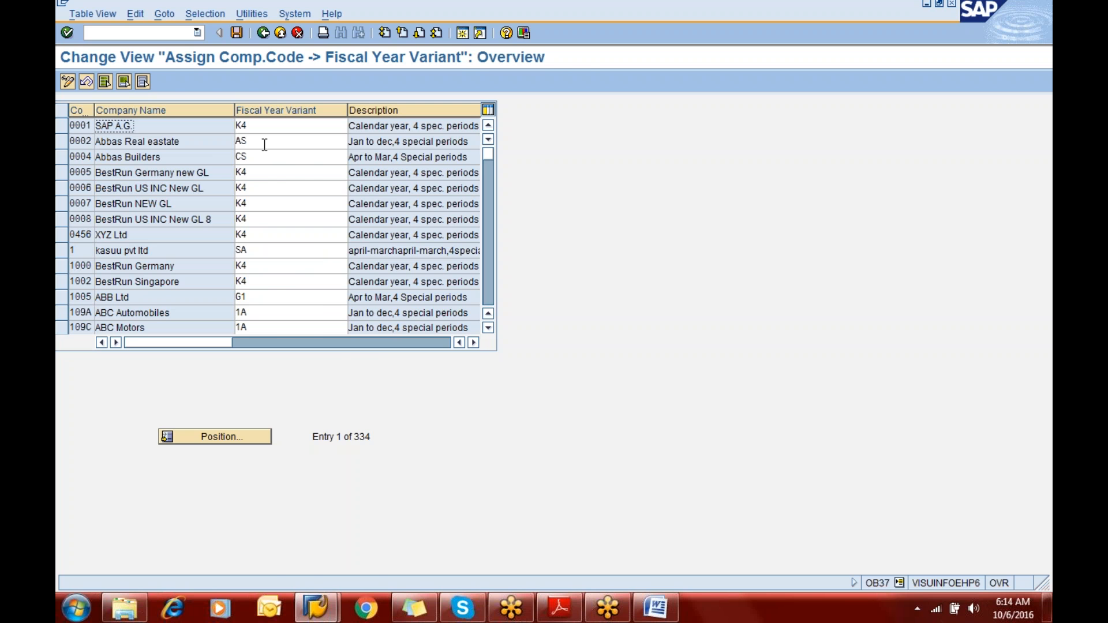
Check step 3.1 on charts of accounts in the Adobe Reader guide, and open transaction OB13 in SAP using the /n prefix
{"action": "key", "text": "alt+Tab"}
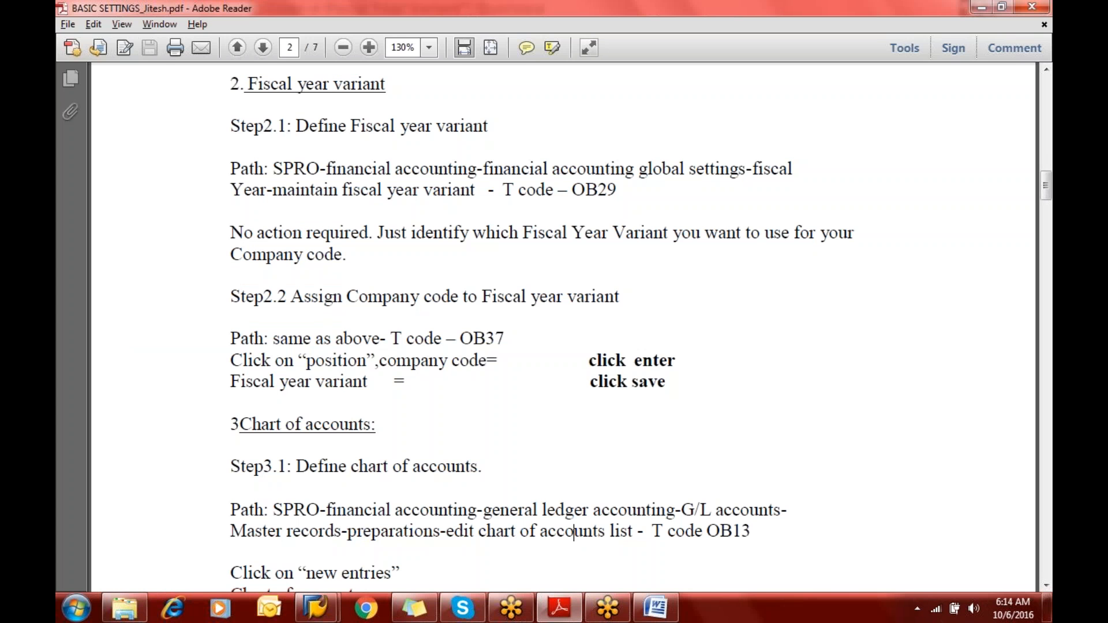
{"action": "scroll", "coordinate": [575, 531], "scroll_direction": "down", "scroll_amount": 1}
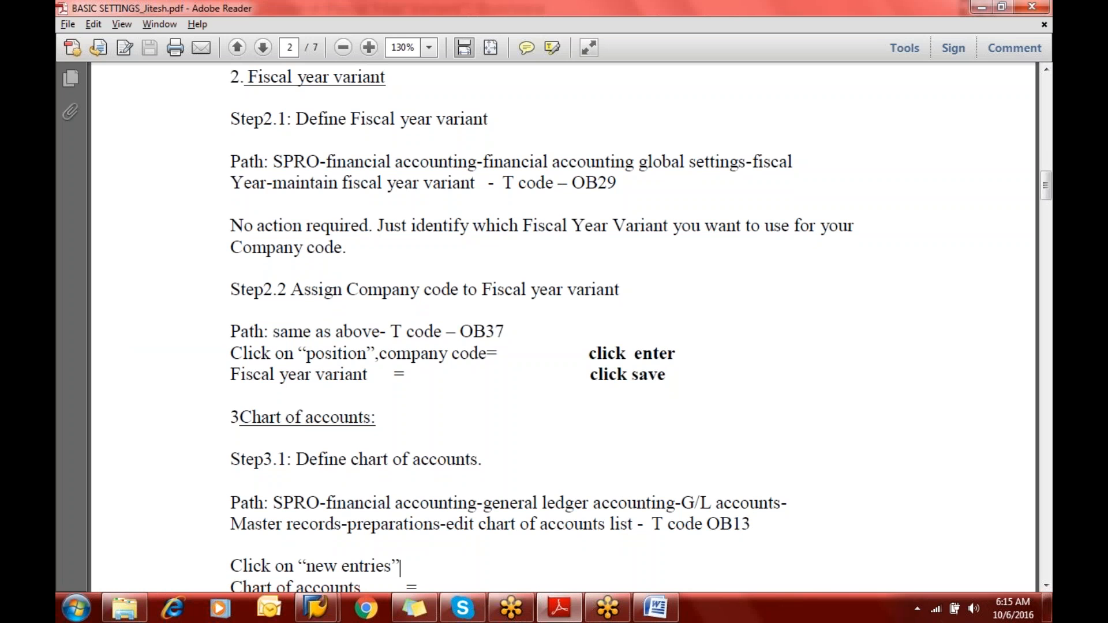
{"action": "key", "text": "alt+Tab"}
{"action": "left_click", "coordinate": [165, 33]}
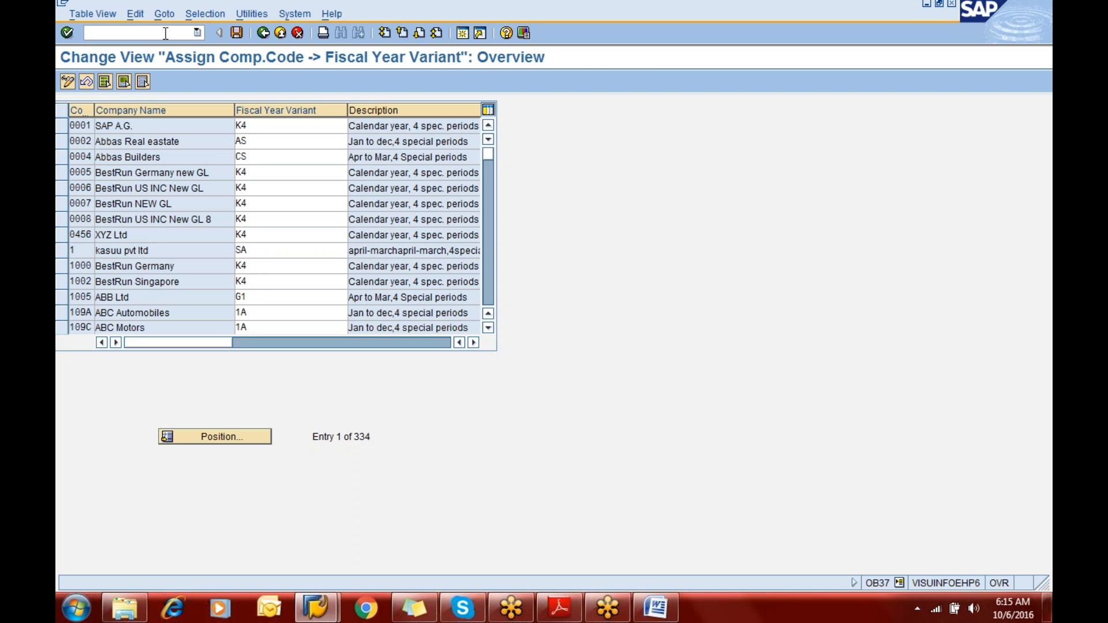
{"action": "type", "text": "/n"}
{"action": "type", "text": "ob37"}
{"action": "key", "text": "Return"}
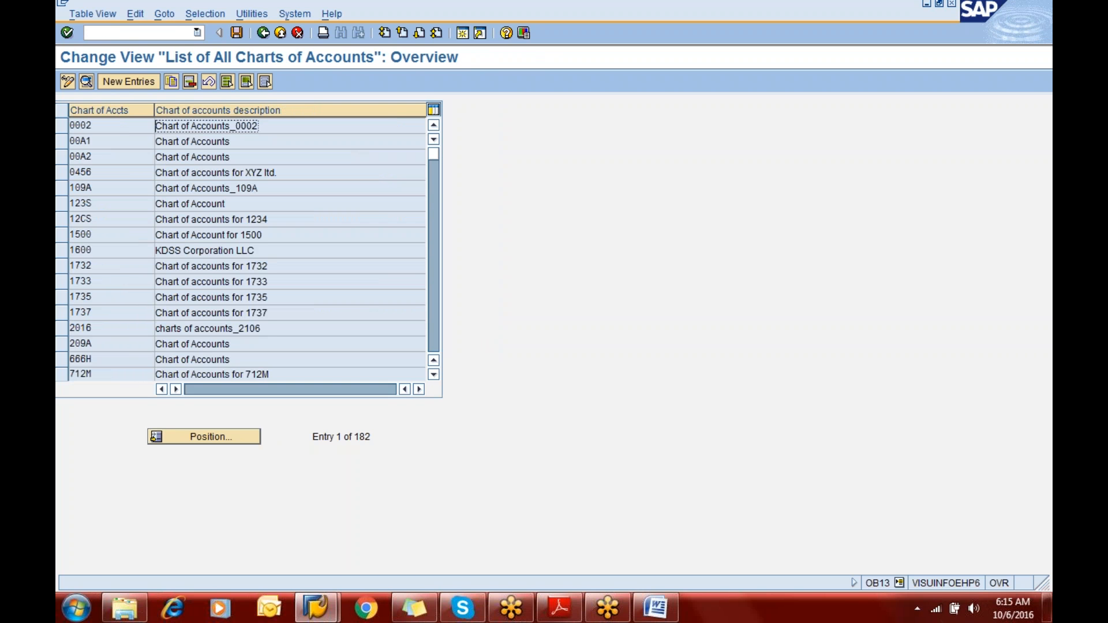
Jump to transaction OB37 using the /n prefix and position the company code list on ERIC
{"action": "left_click", "coordinate": [129, 32]}
{"action": "type", "text": "/nob37"}
{"action": "key", "text": "Return"}
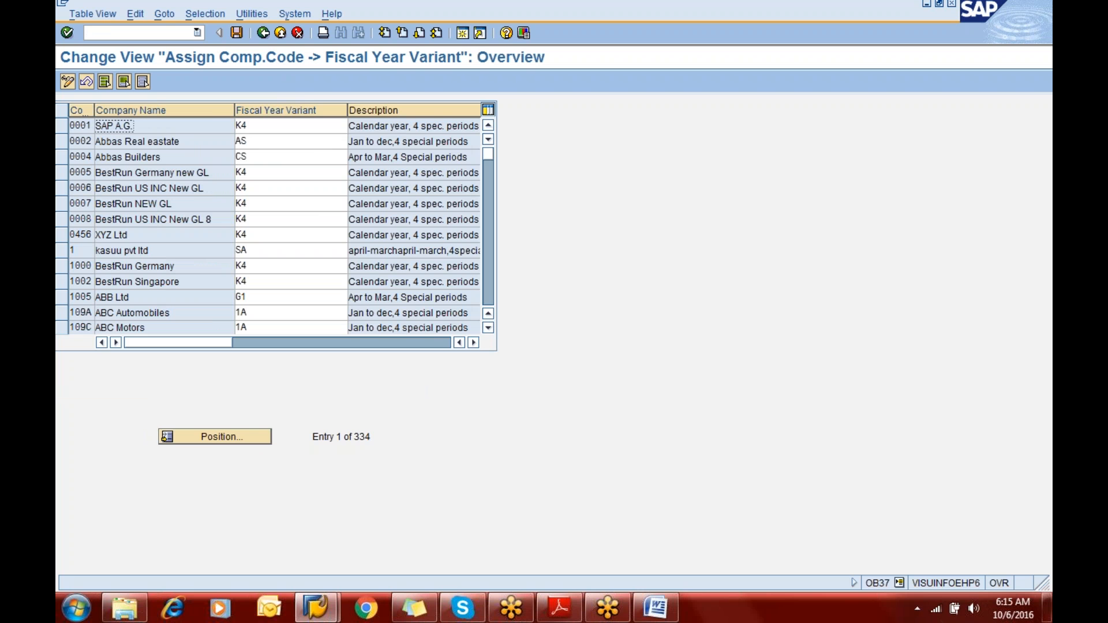
{"action": "left_click", "coordinate": [216, 436]}
{"action": "type", "text": "eiric"}
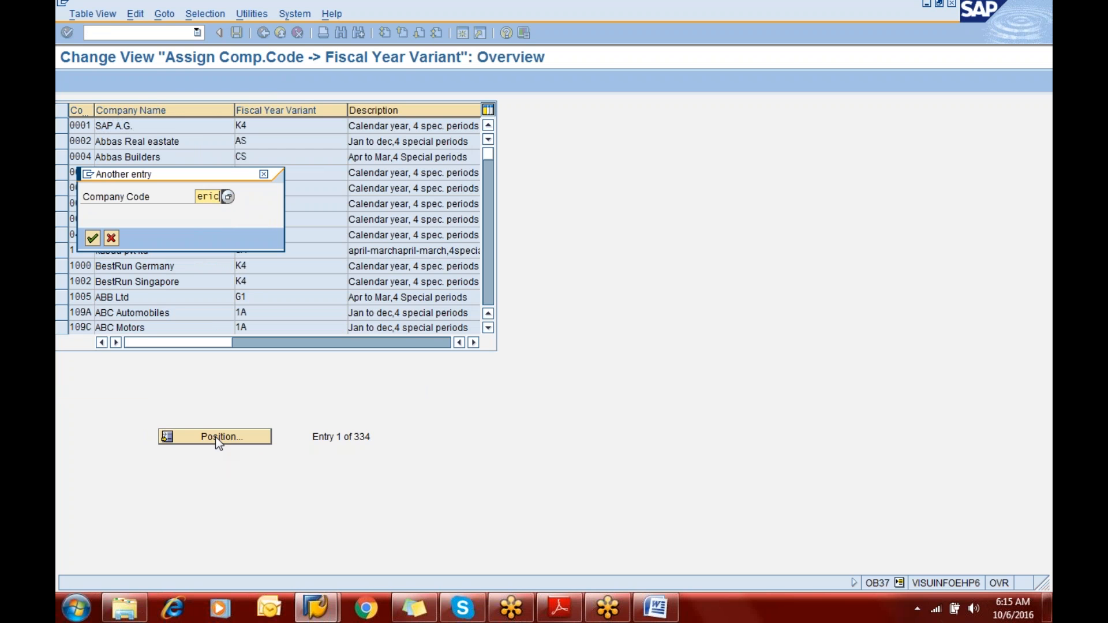
{"action": "key", "text": "Return"}
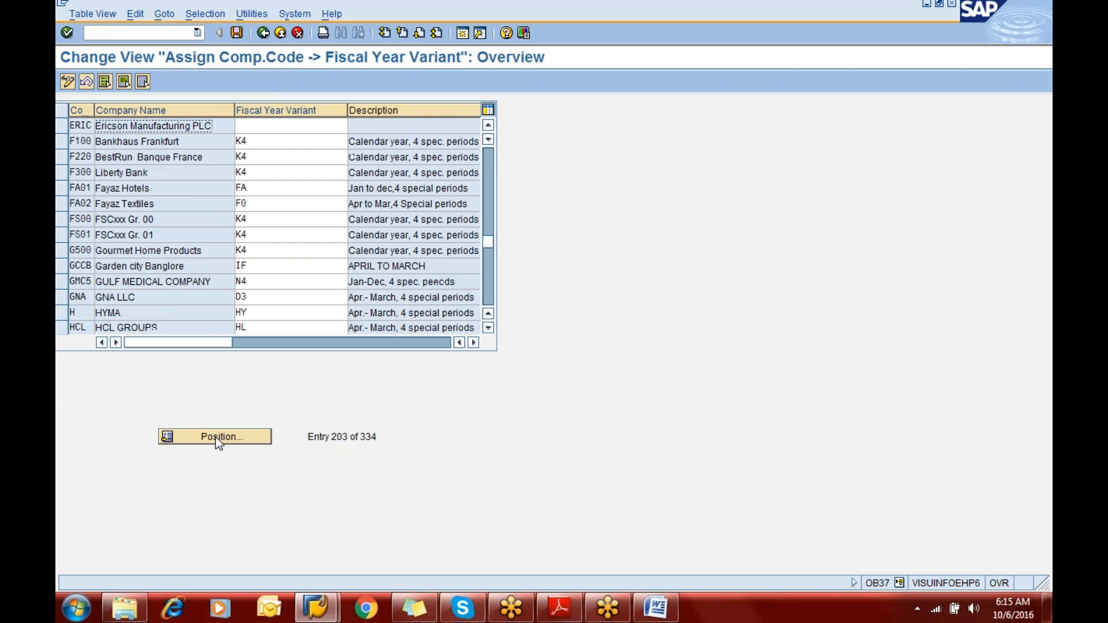
Assign fiscal year variant ER to company code ERIC, Ericson Manufacturing PLC, and save the assignment
{"action": "left_click", "coordinate": [292, 126]}
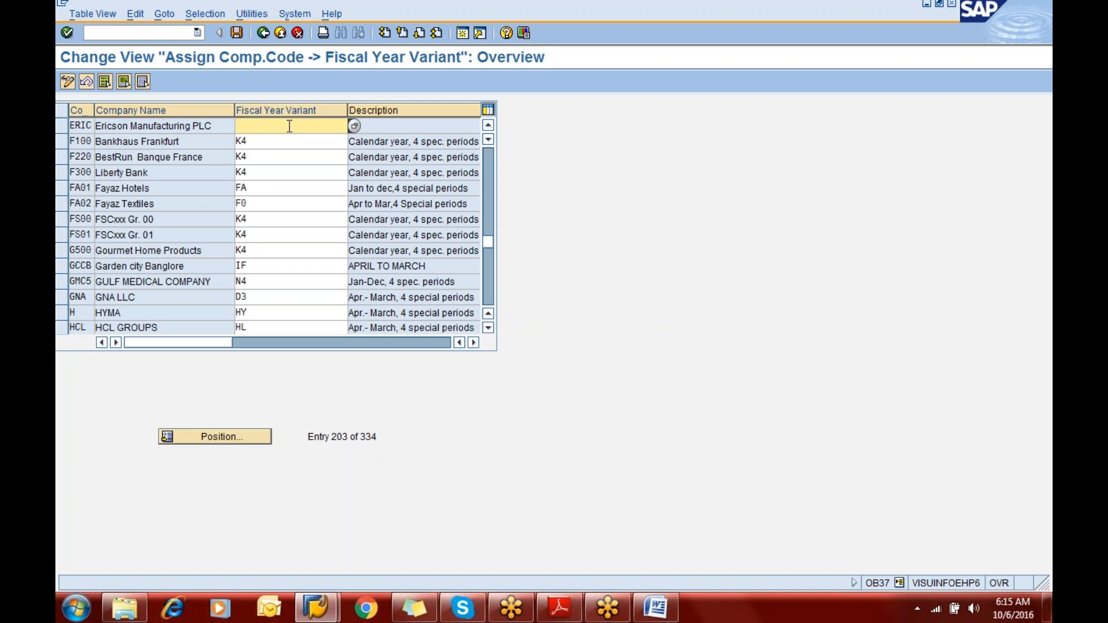
{"action": "left_click", "coordinate": [425, 130]}
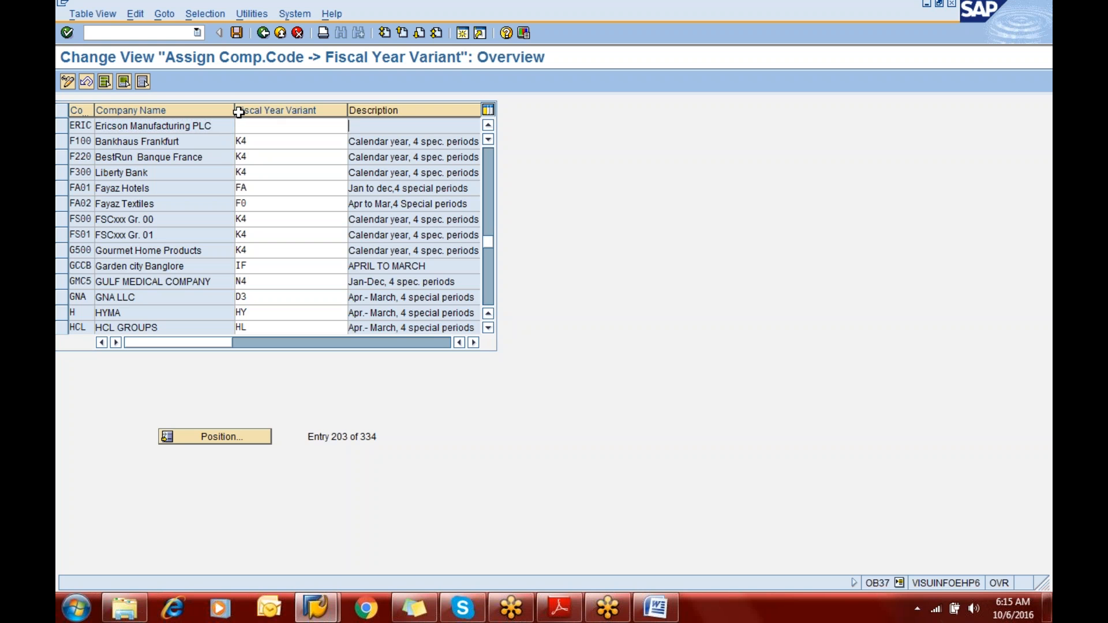
{"action": "left_click", "coordinate": [277, 129]}
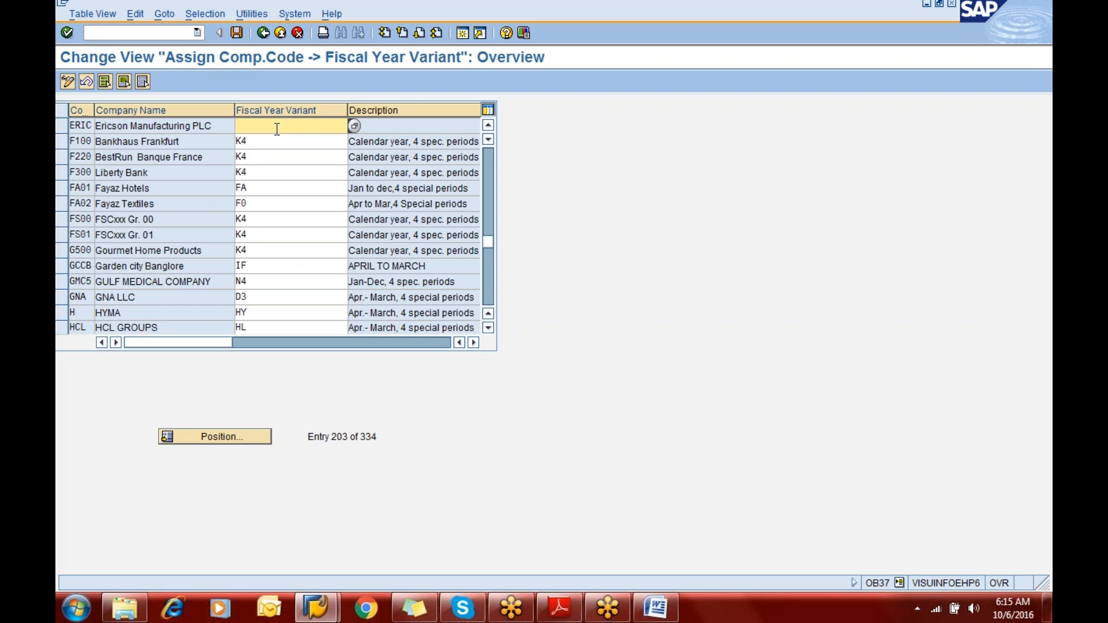
{"action": "type", "text": "er"}
{"action": "left_click", "coordinate": [409, 126]}
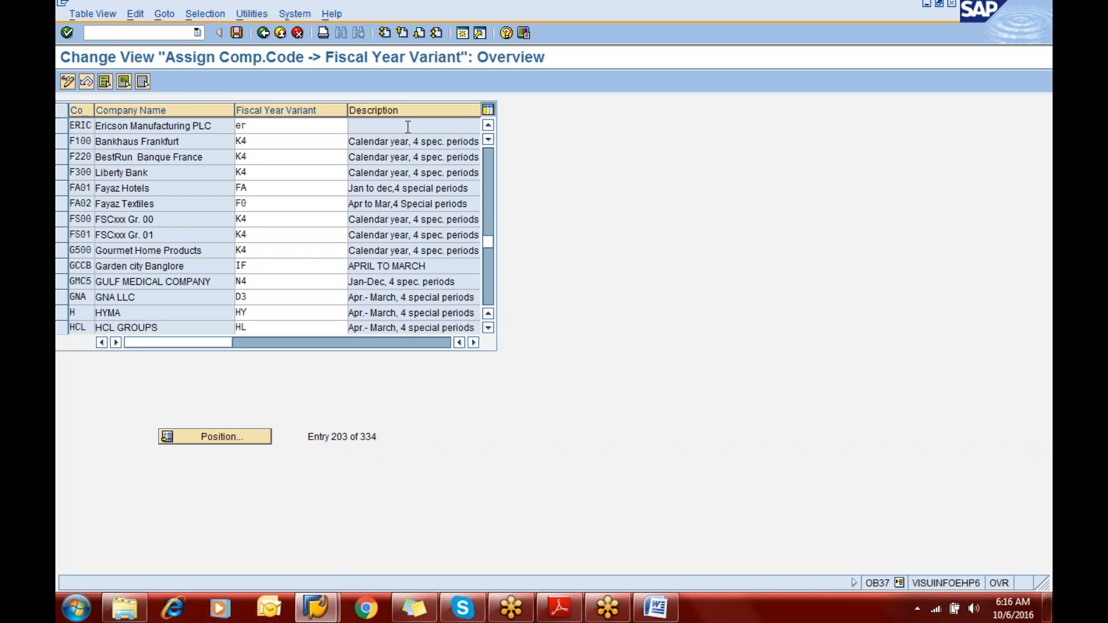
{"action": "left_click", "coordinate": [237, 33]}
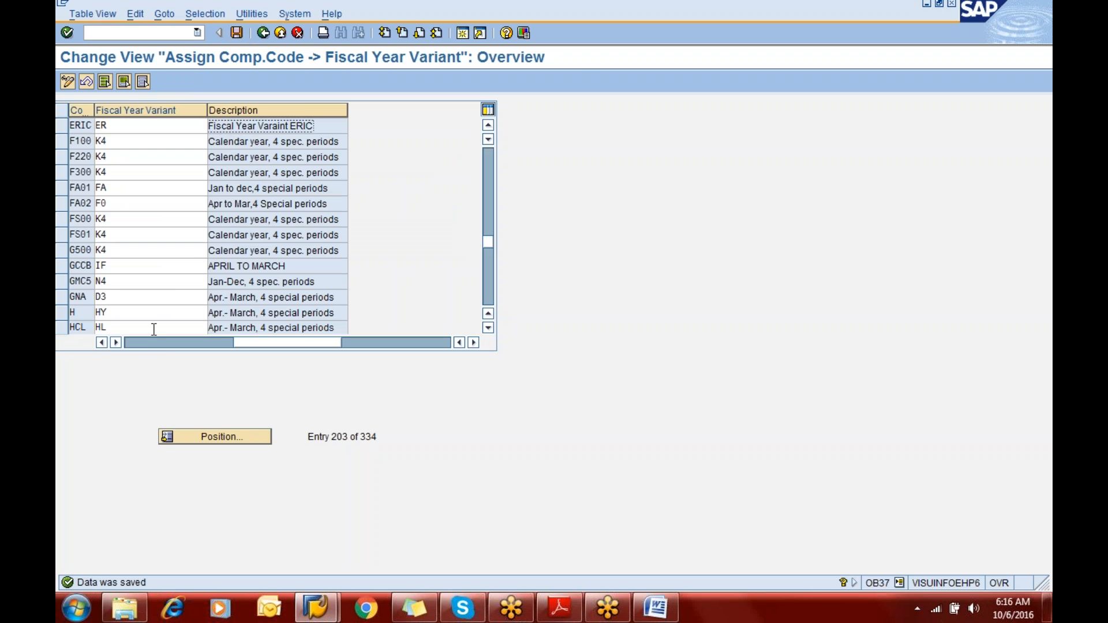
{"action": "left_click", "coordinate": [145, 346]}
{"action": "key", "text": "F3"}
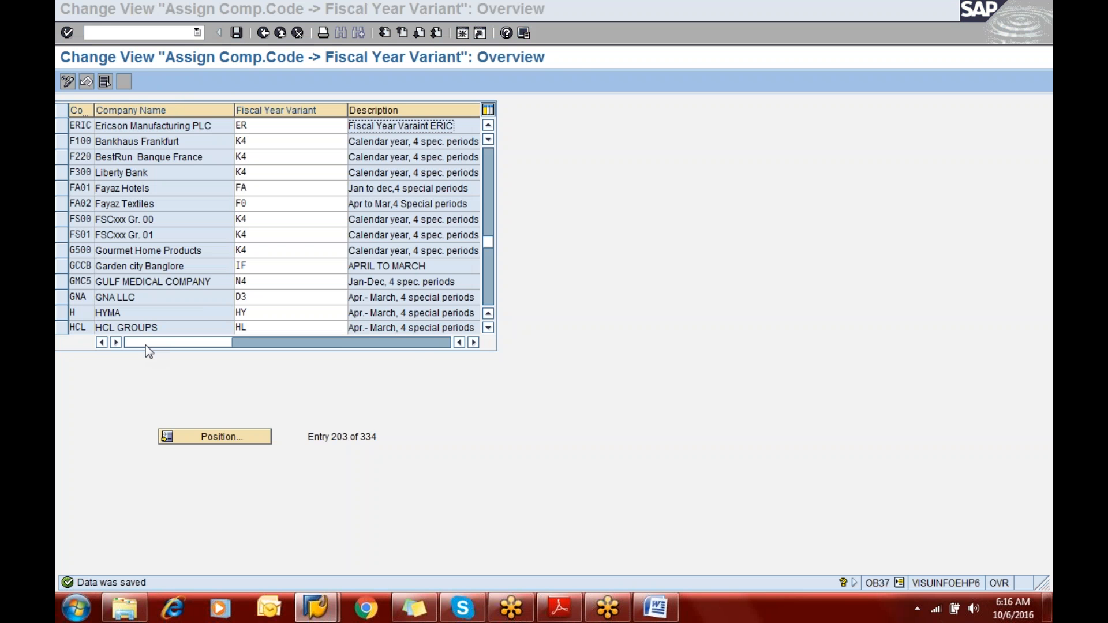
Read the chart of accounts section in the Adobe Reader guide, and start the Chart of Accounts presentation from the basic settings ppt folder as a slide show
{"action": "key", "text": "alt+Tab"}
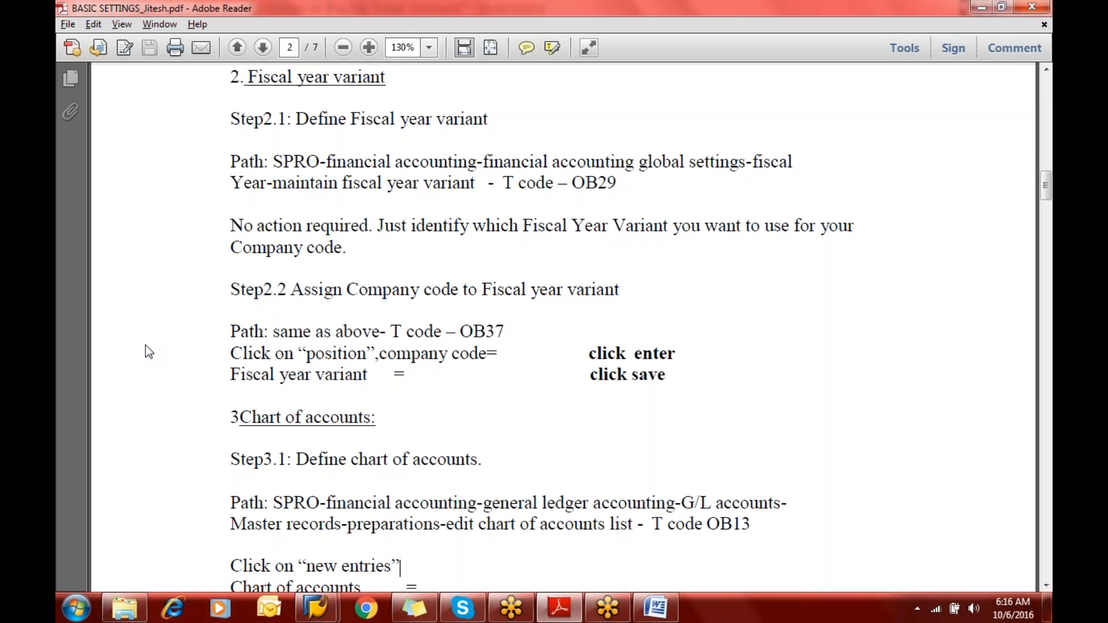
{"action": "scroll", "coordinate": [145, 345], "scroll_direction": "down", "scroll_amount": 5}
{"action": "scroll", "coordinate": [146, 345], "scroll_direction": "down", "scroll_amount": 5}
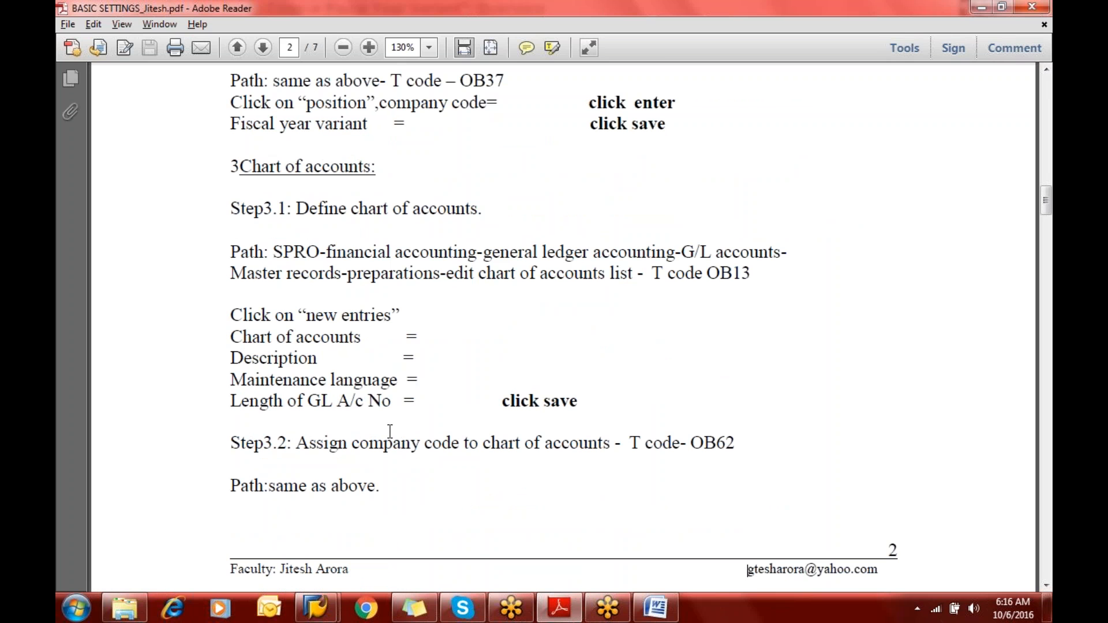
{"action": "left_click", "coordinate": [132, 611]}
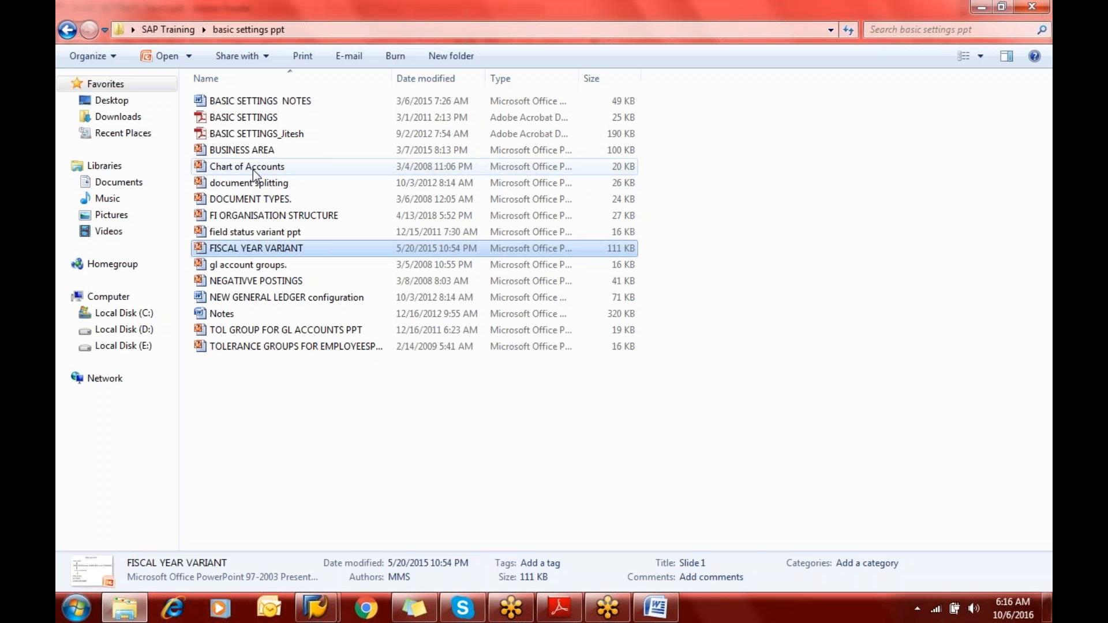
{"action": "left_click", "coordinate": [253, 170]}
{"action": "double_click", "coordinate": [253, 170]}
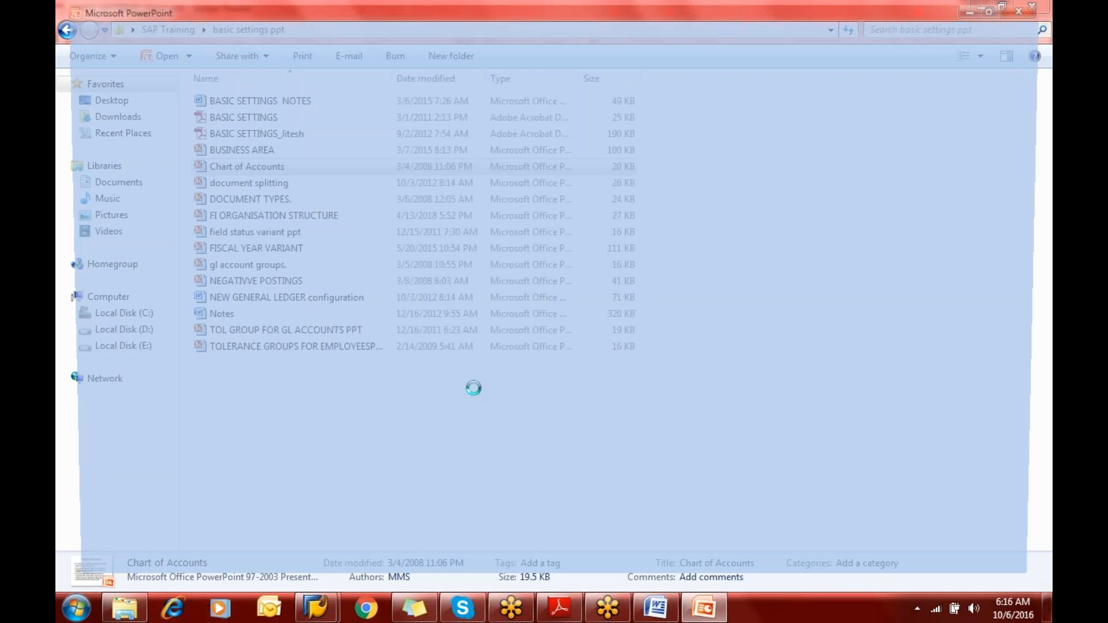
{"action": "key", "text": "F5"}
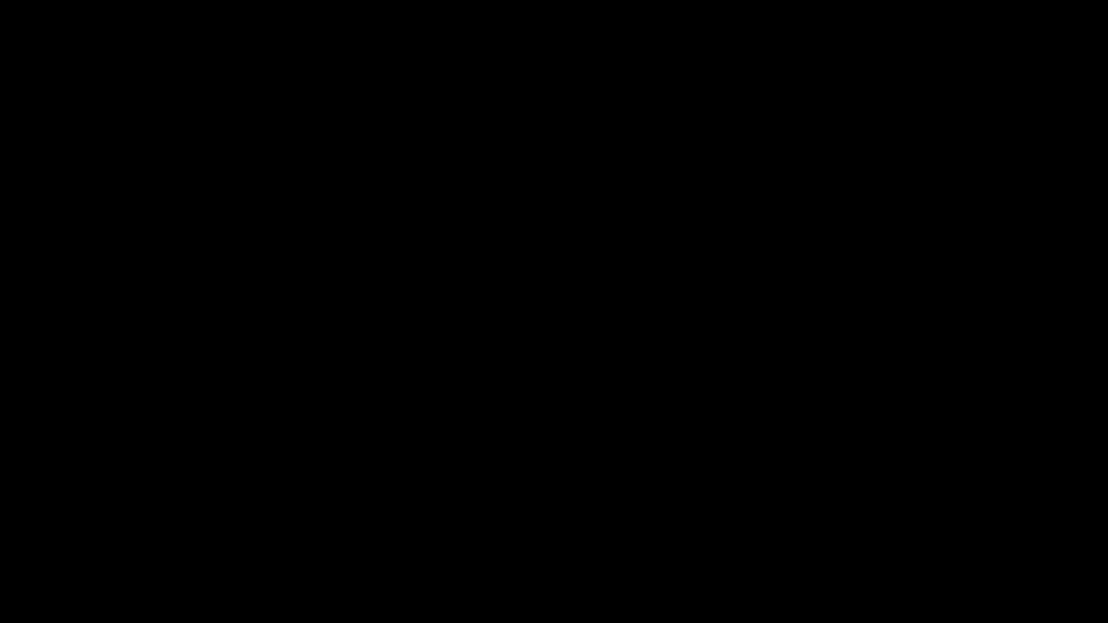
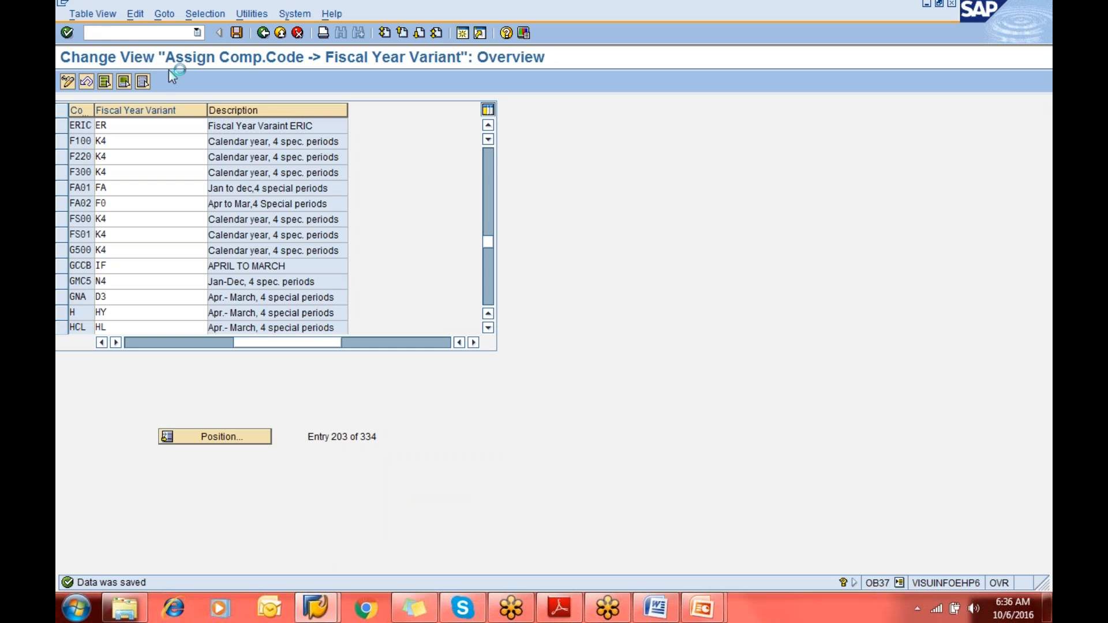
Switch to the Edit G/L Account Centrally session in SAP and start creating G/L account 100100 in company code DELL
{"action": "left_click", "coordinate": [236, 220]}
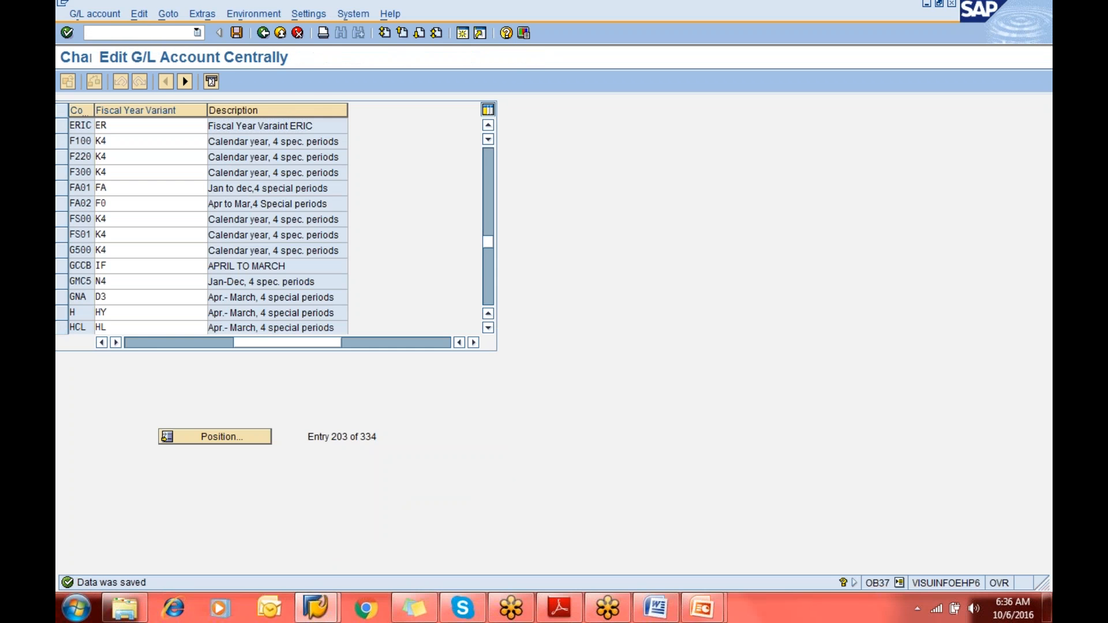
{"action": "type", "text": "100100"}
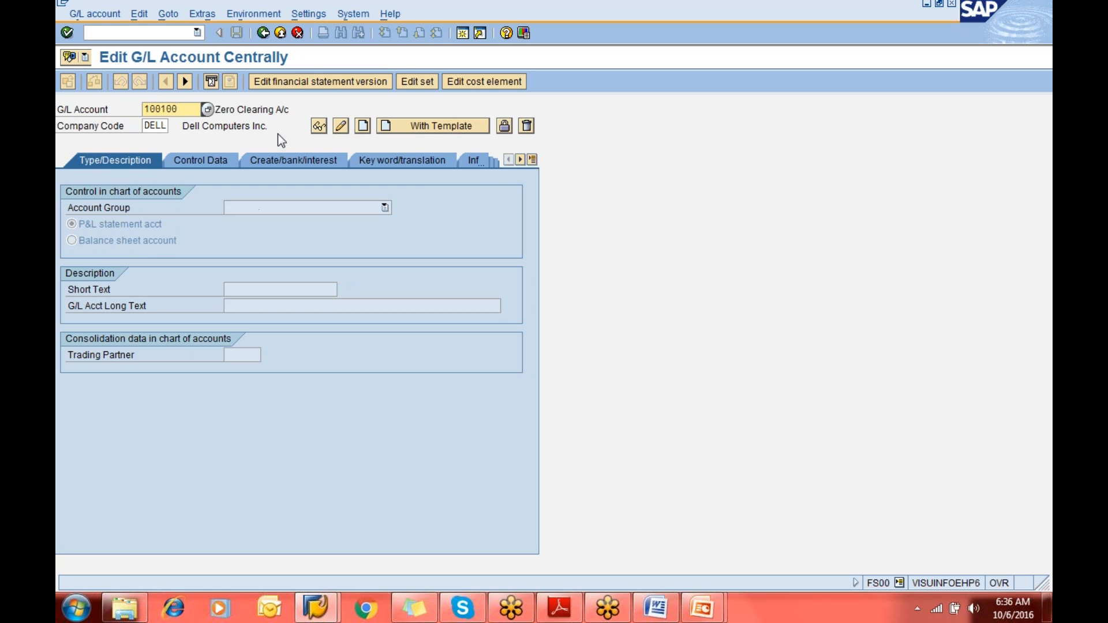
{"action": "key", "text": "Return"}
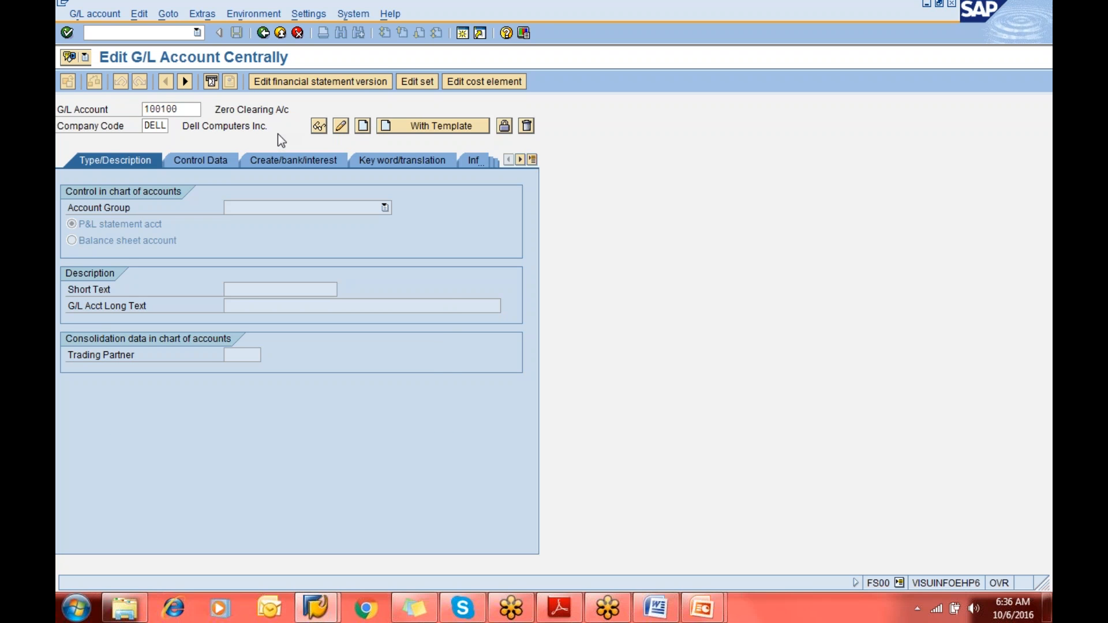
{"action": "key", "text": "Return"}
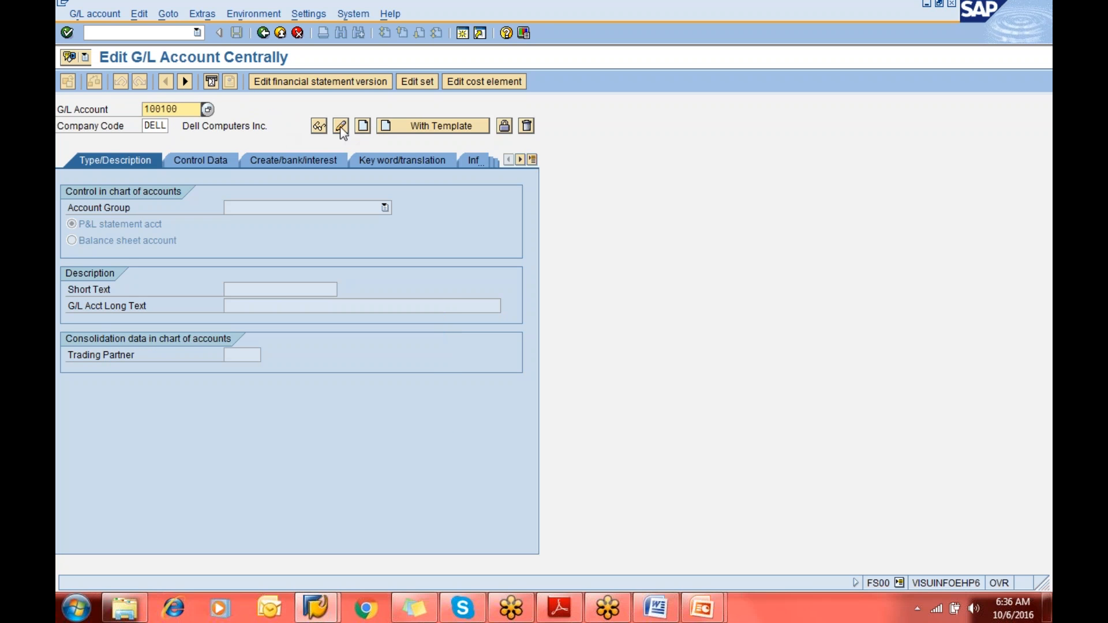
{"action": "left_click", "coordinate": [364, 126]}
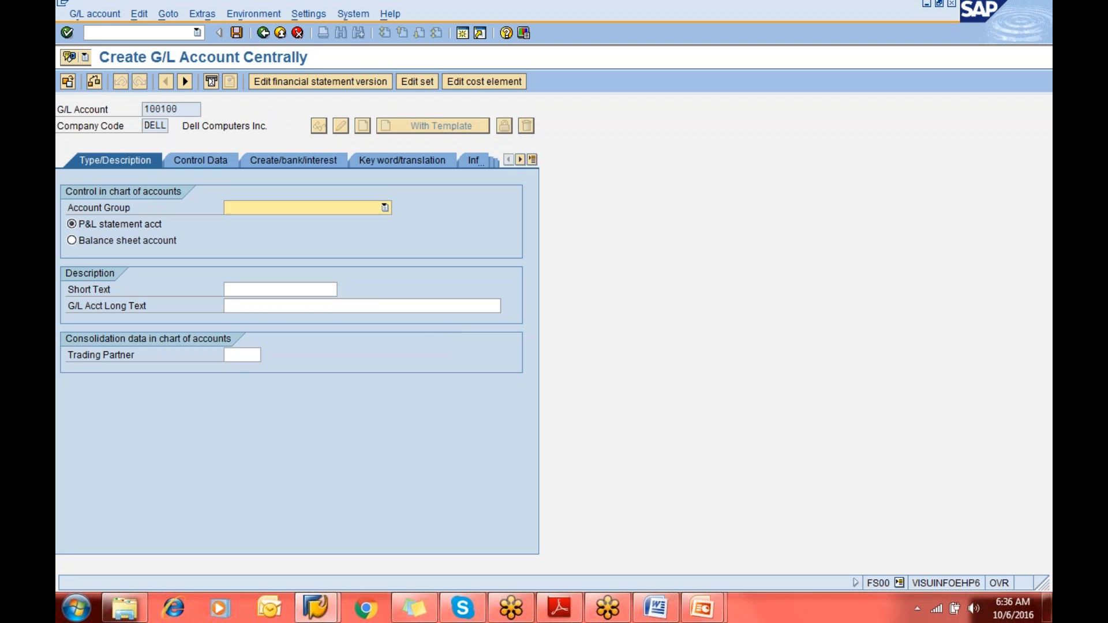
Try to assign the account group Current Liabilities&prvns to the new G/L account
{"action": "left_click", "coordinate": [285, 208]}
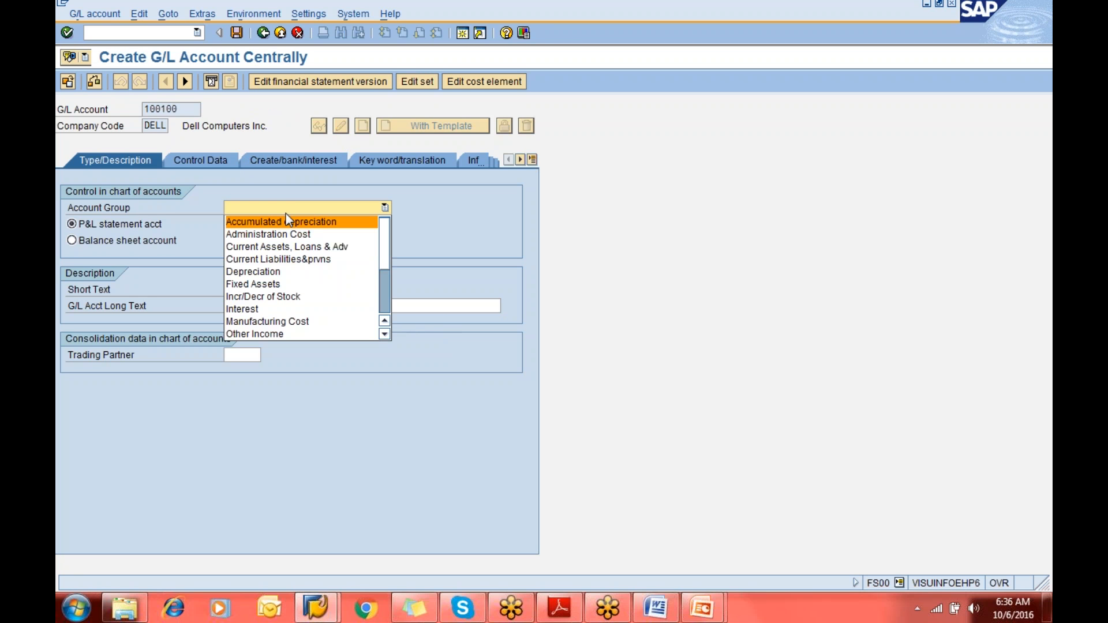
{"action": "key", "text": "Down"}
{"action": "key", "text": "Down"}
{"action": "key", "text": "Down"}
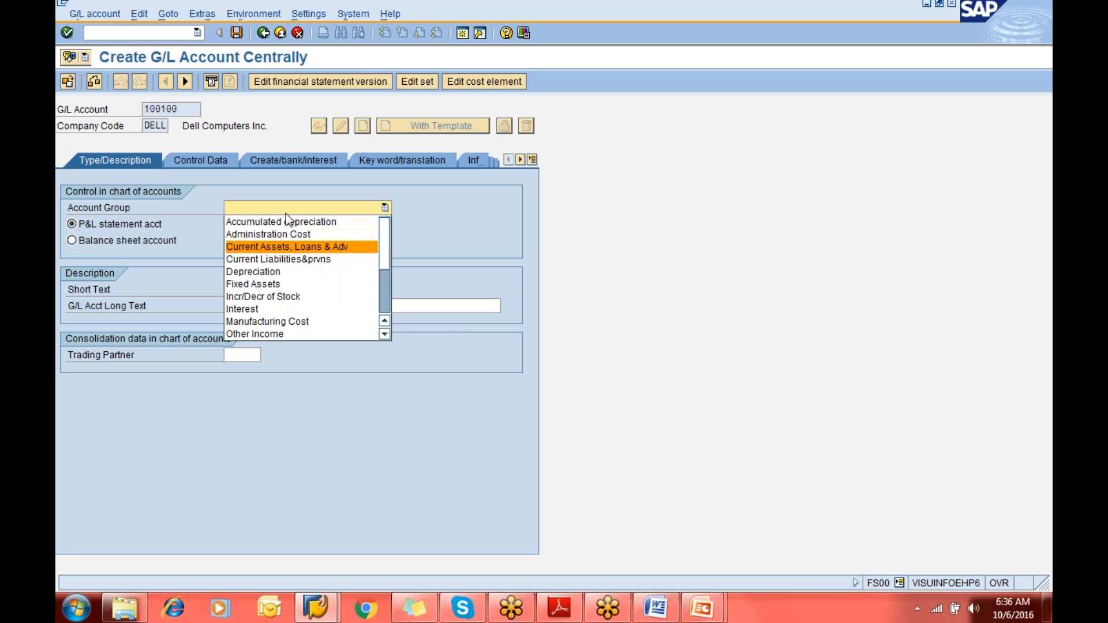
{"action": "key", "text": "Return"}
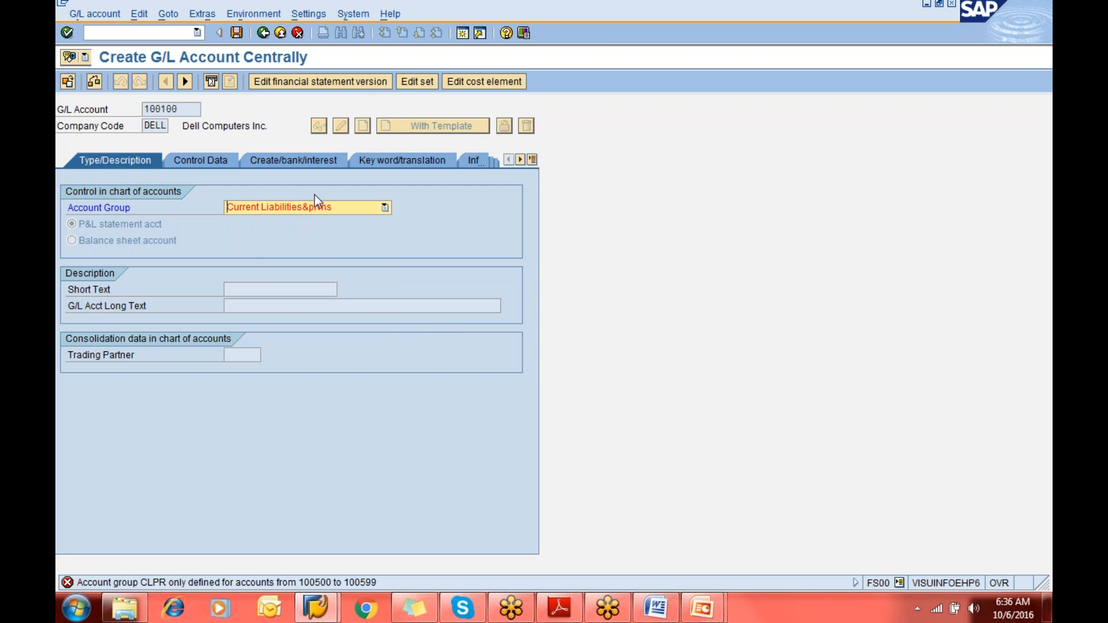
{"action": "left_click", "coordinate": [313, 209]}
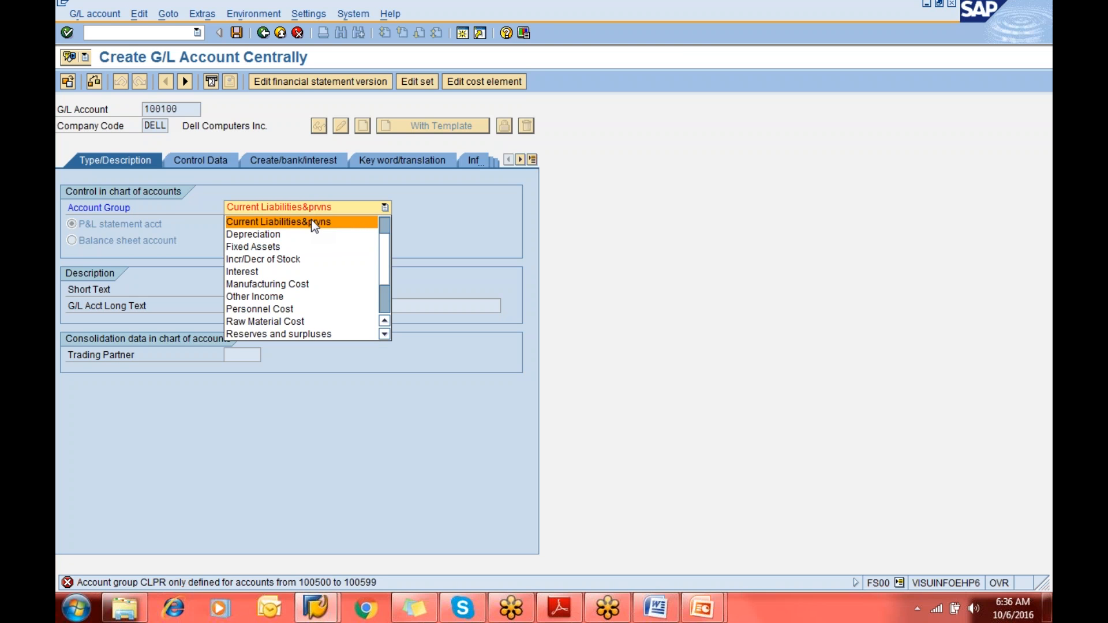
{"action": "left_click", "coordinate": [314, 223]}
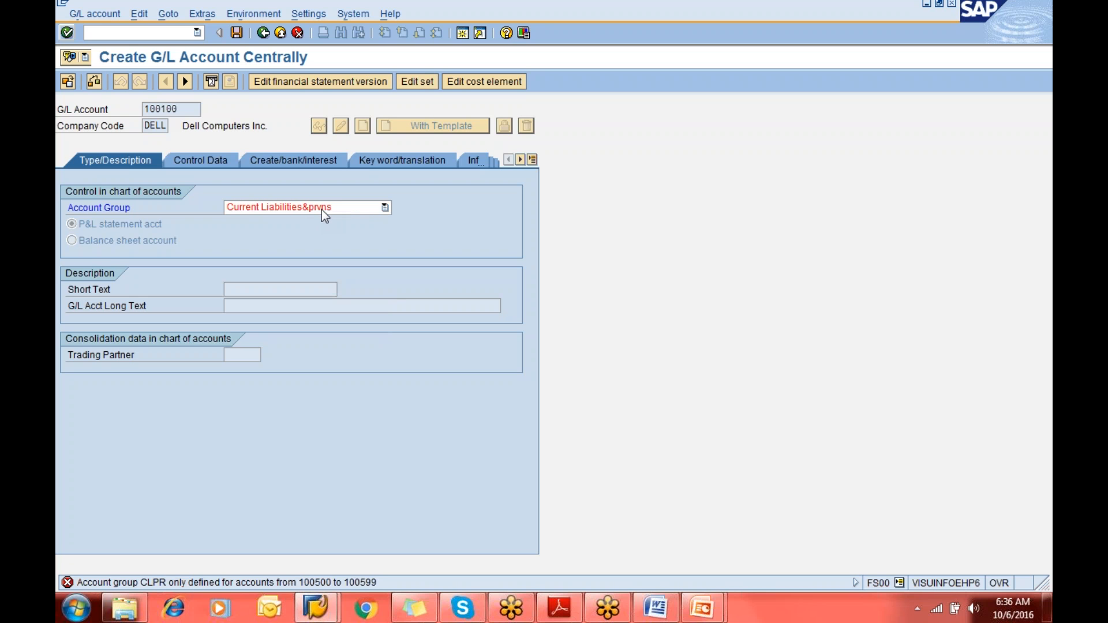
Try to assign the account group Share Capital to the new G/L account
{"action": "left_click", "coordinate": [325, 215]}
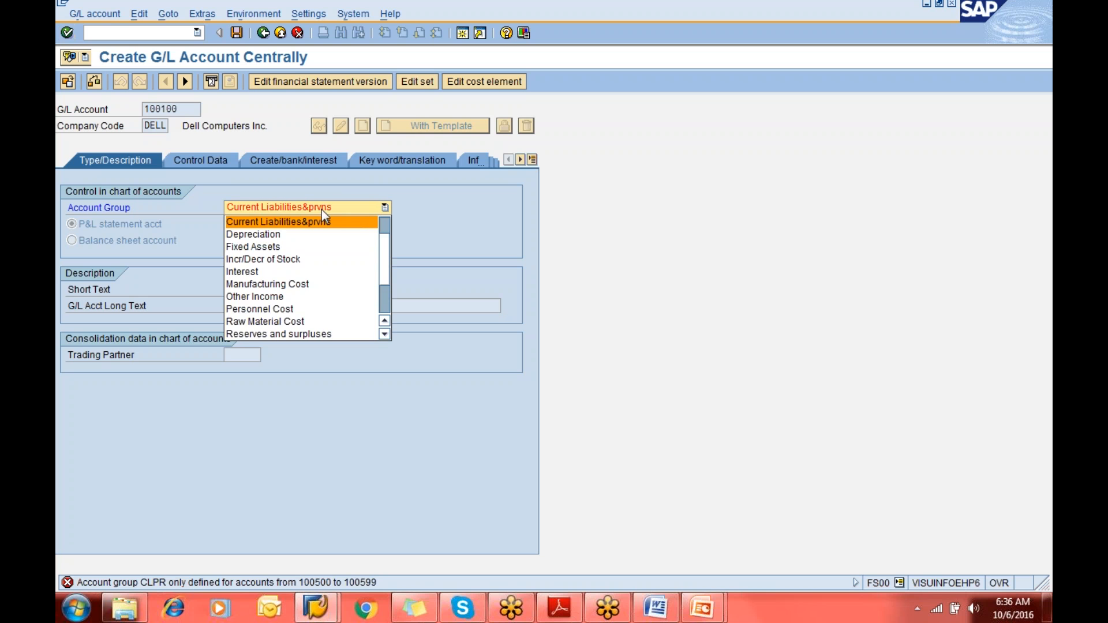
{"action": "key", "text": "Up"}
{"action": "key", "text": "Up"}
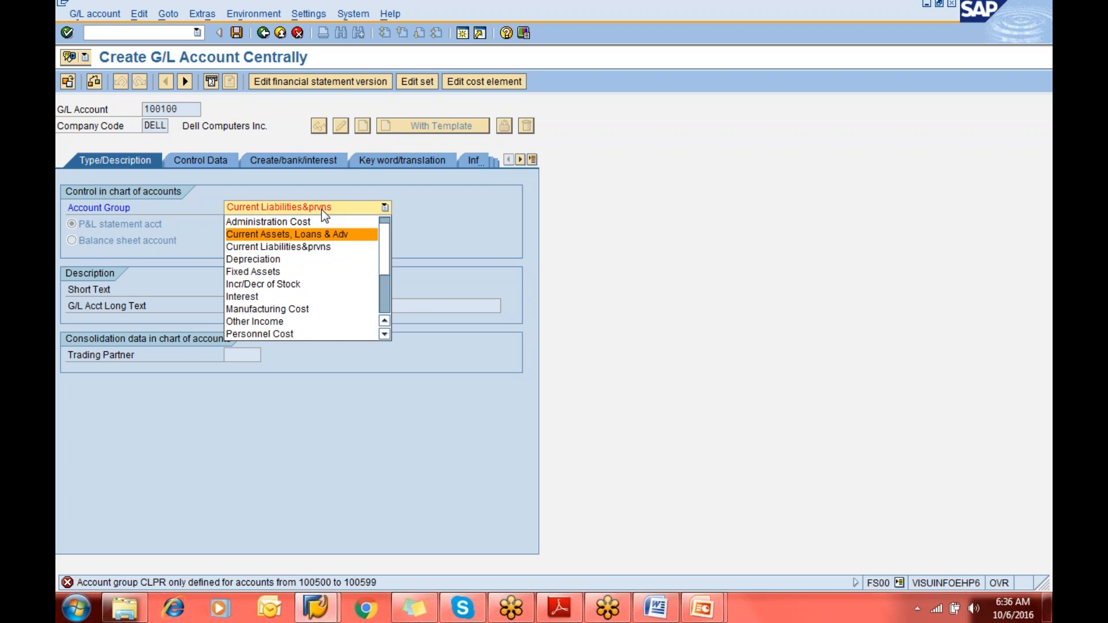
{"action": "key", "text": "Down"}
{"action": "key", "text": "Down"}
{"action": "key", "text": "Down"}
{"action": "key", "text": "Down"}
{"action": "key", "text": "Down"}
{"action": "key", "text": "Down"}
{"action": "key", "text": "Down"}
{"action": "key", "text": "Down"}
{"action": "key", "text": "Down"}
{"action": "key", "text": "Down"}
{"action": "key", "text": "Down"}
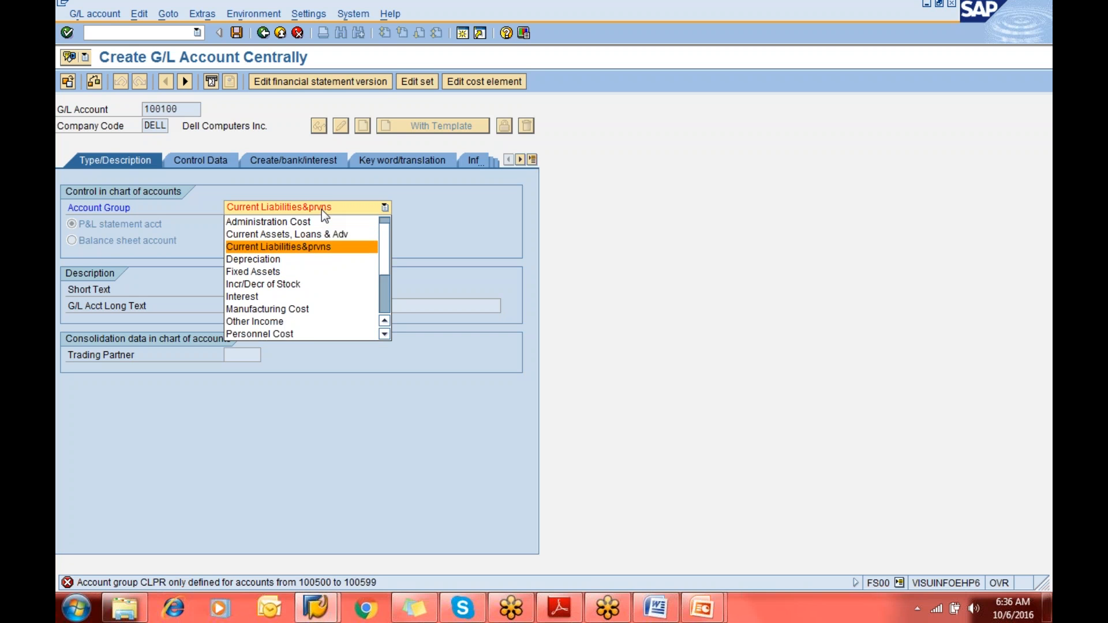
{"action": "key", "text": "Down"}
{"action": "key", "text": "Down"}
{"action": "key", "text": "Down"}
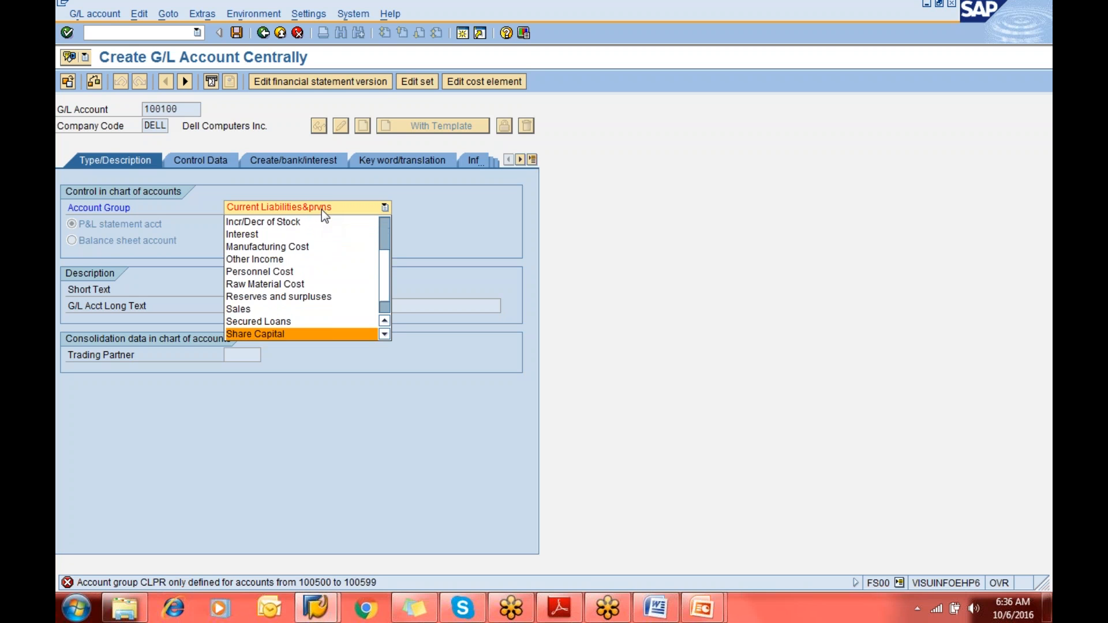
{"action": "key", "text": "Up"}
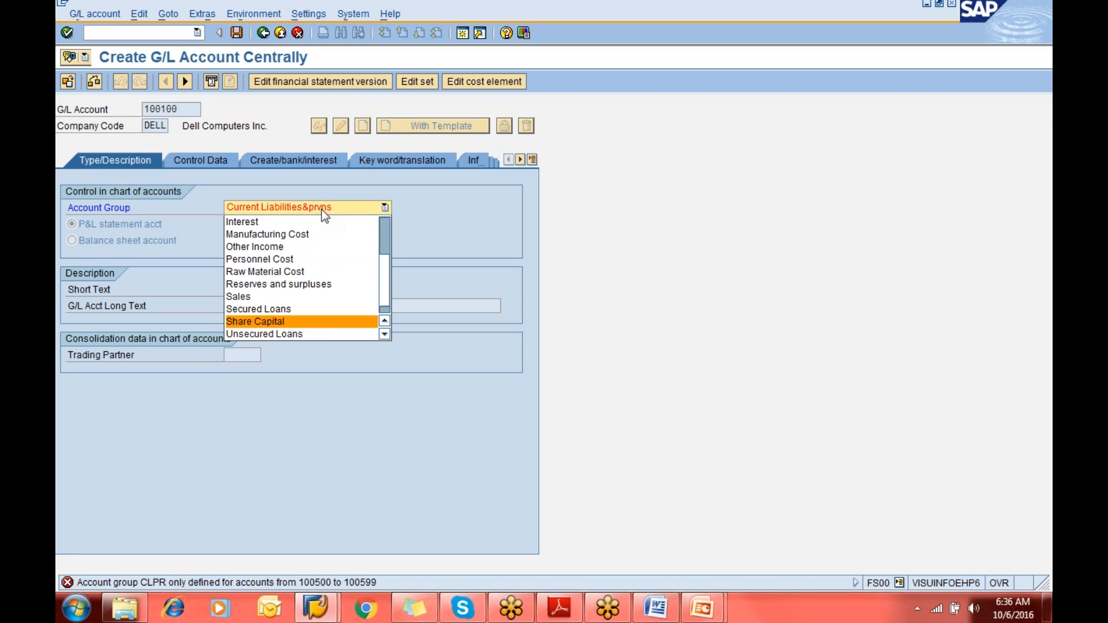
{"action": "key", "text": "Return"}
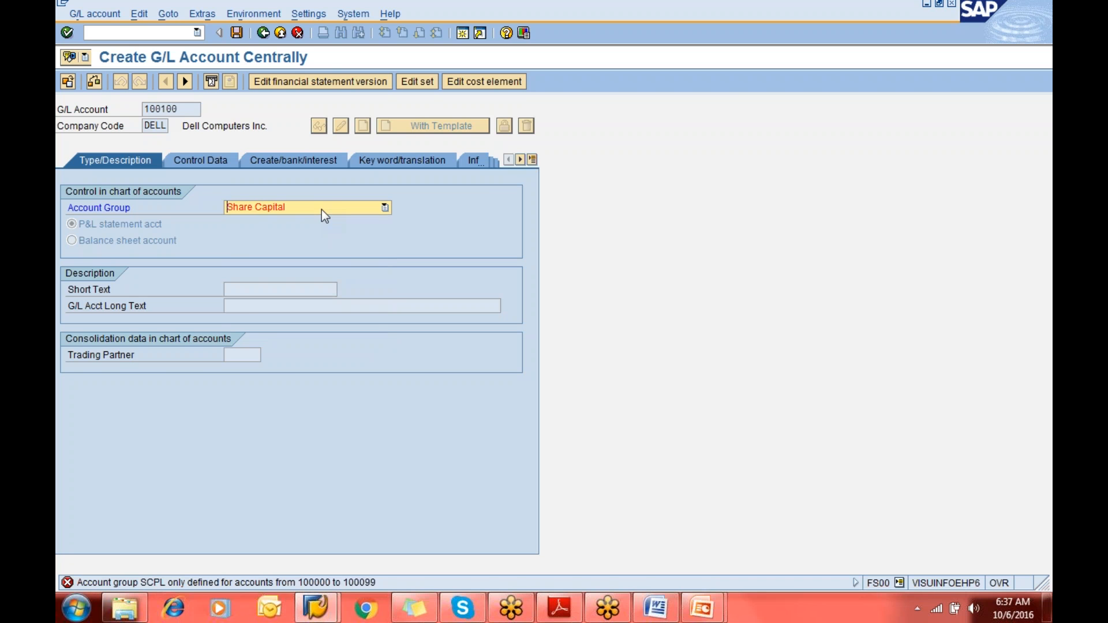
Try to assign the account group Secured Loans to the new G/L account
{"action": "key", "text": "F4"}
{"action": "key", "text": "Up"}
{"action": "key", "text": "Return"}
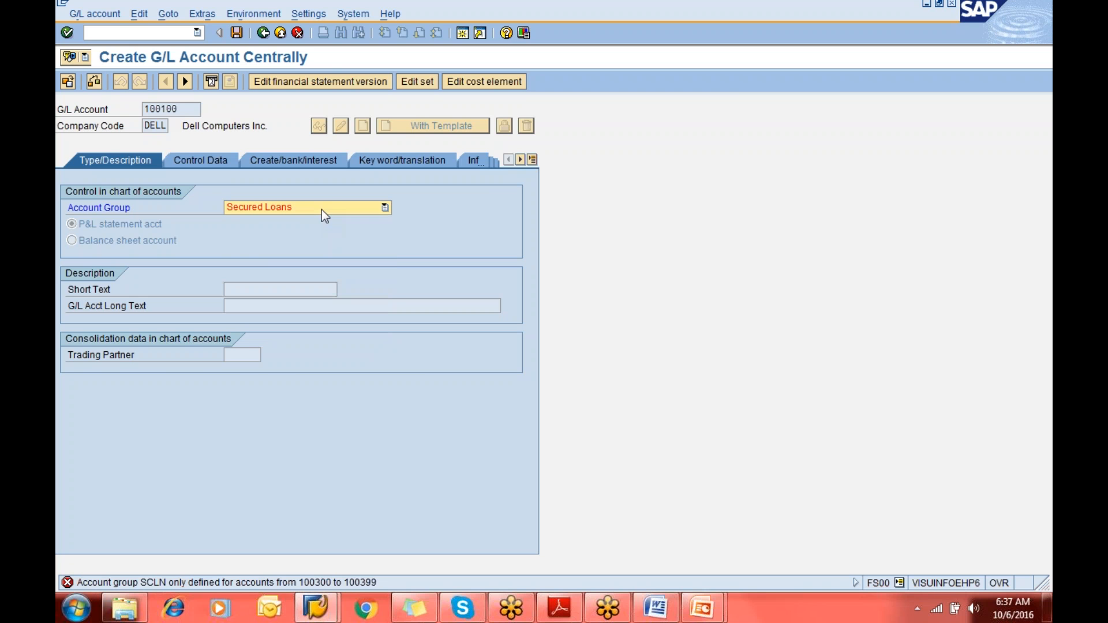
Examine the list of account groups available for the new G/L account, from Secured Loans back up to Current Assets, Loans & Adv
{"action": "key", "text": "F4"}
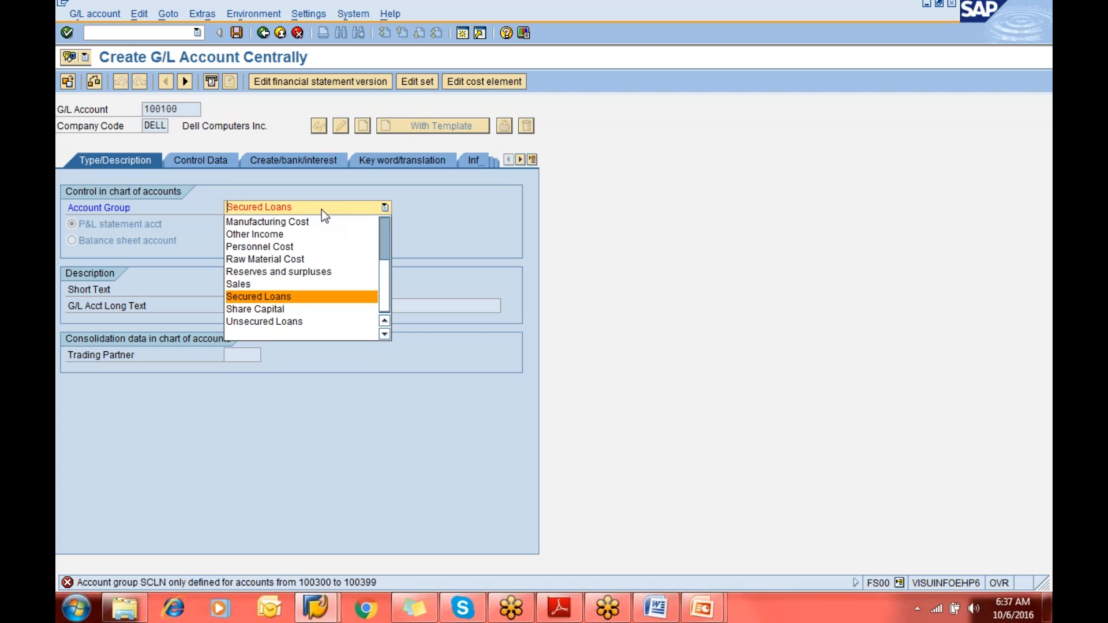
{"action": "key", "text": "Up"}
{"action": "key", "text": "Up"}
{"action": "key", "text": "Up"}
{"action": "key", "text": "Up"}
{"action": "key", "text": "Up"}
{"action": "key", "text": "Up"}
{"action": "key", "text": "Up"}
{"action": "key", "text": "Up"}
{"action": "key", "text": "Up"}
{"action": "key", "text": "Up"}
{"action": "key", "text": "Up"}
{"action": "key", "text": "Up"}
{"action": "key", "text": "Up"}
{"action": "key", "text": "Up"}
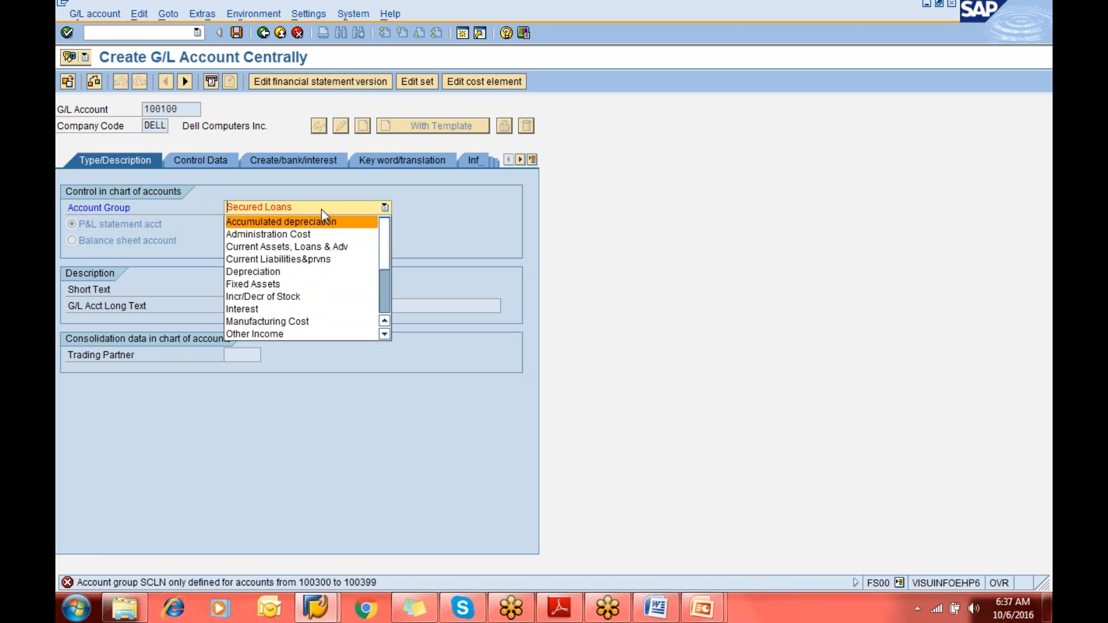
{"action": "key", "text": "Down"}
{"action": "key", "text": "Down"}
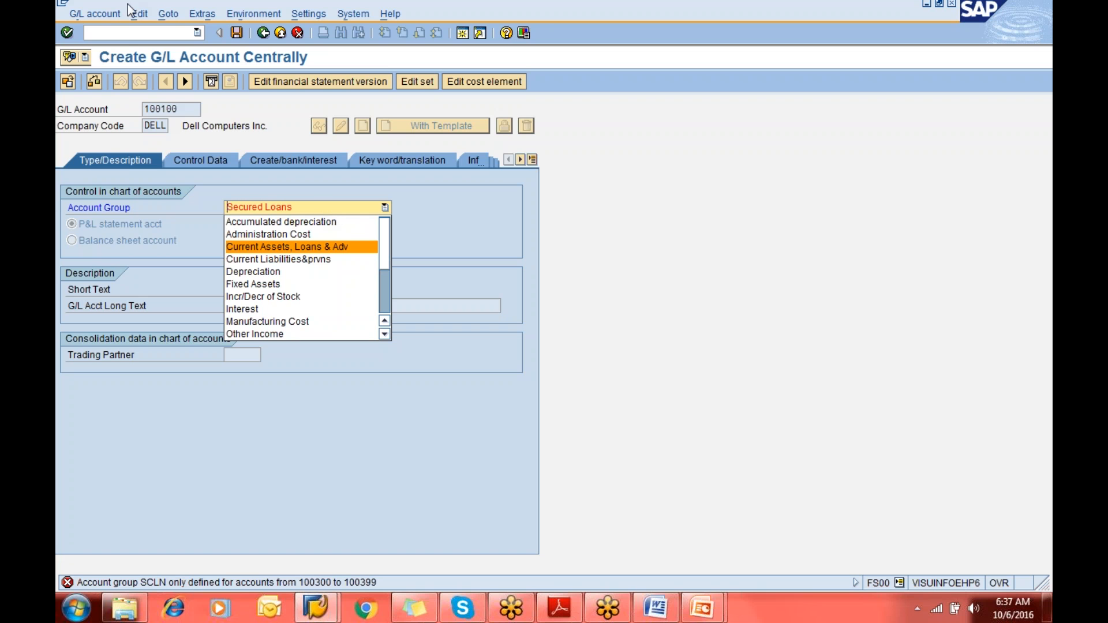
Restart transaction FS00 and display the control data of G/L account 100500 in company code DELL
{"action": "left_click", "coordinate": [128, 34]}
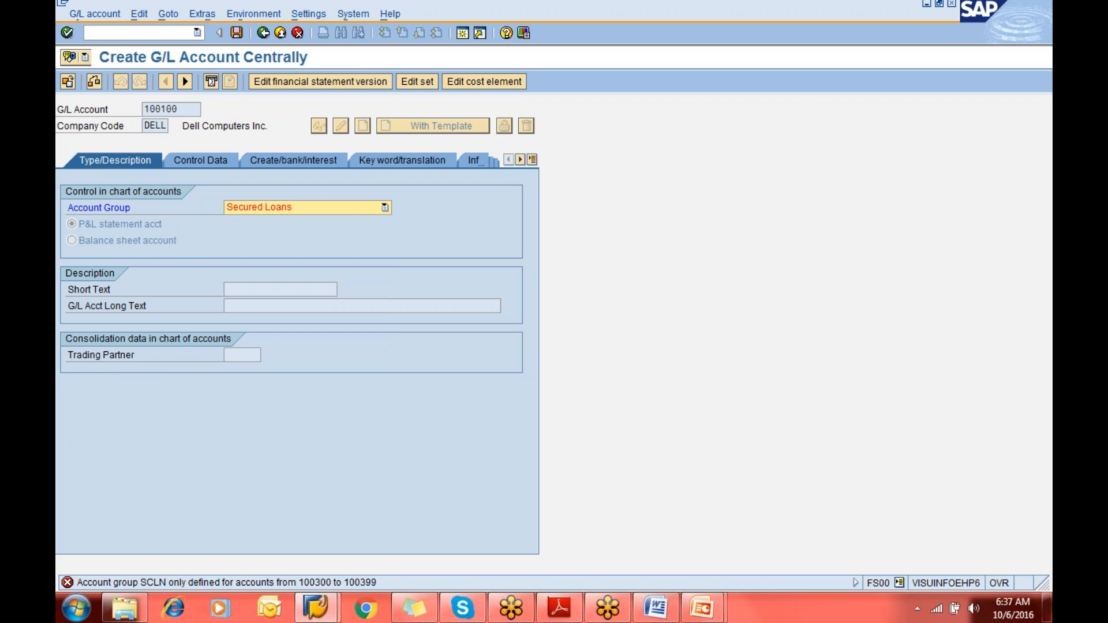
{"action": "type", "text": "/nfs00"}
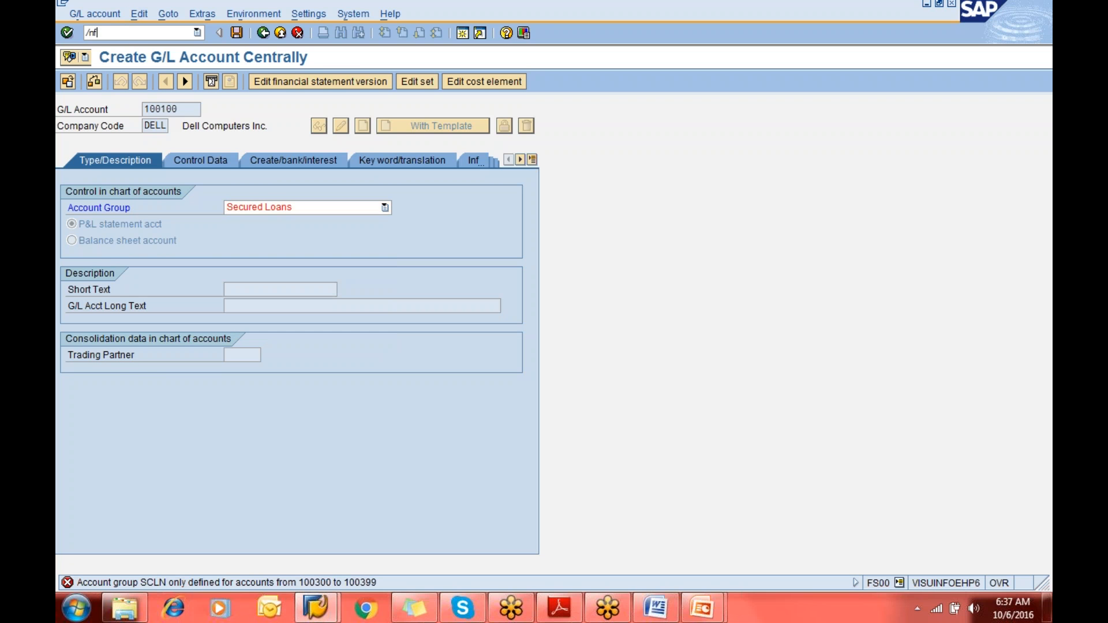
{"action": "key", "text": "Return"}
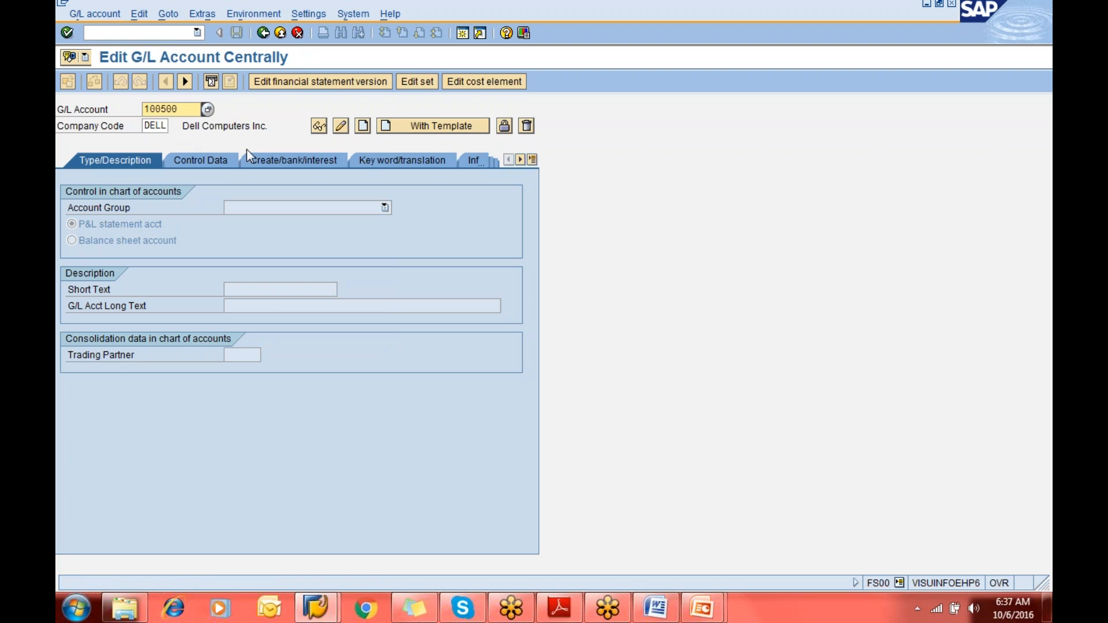
{"action": "key", "text": "Return"}
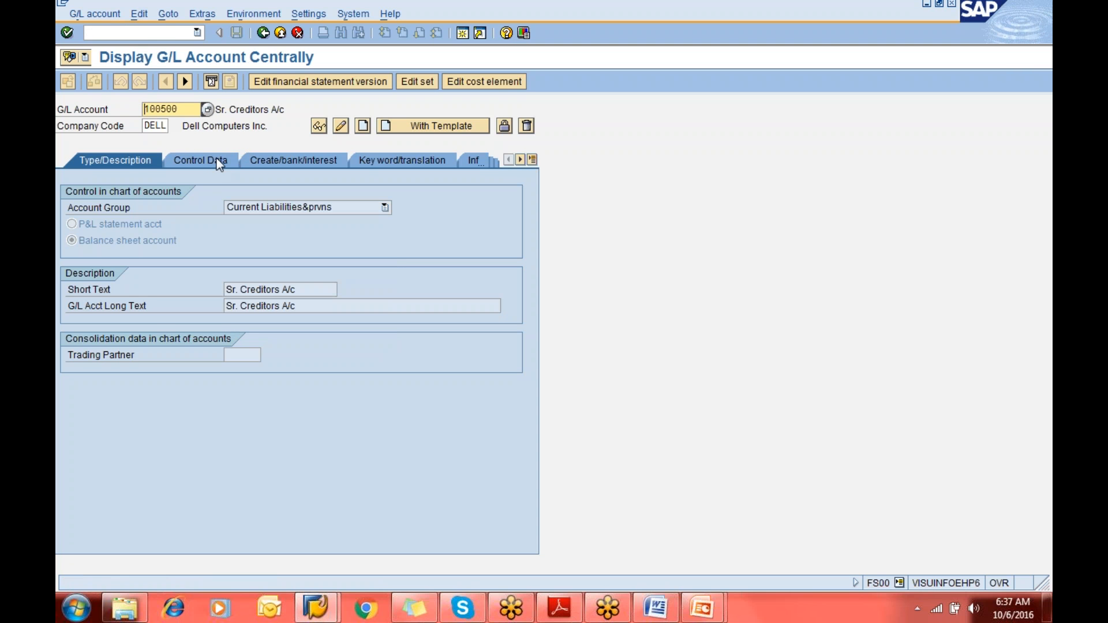
{"action": "left_click", "coordinate": [217, 161]}
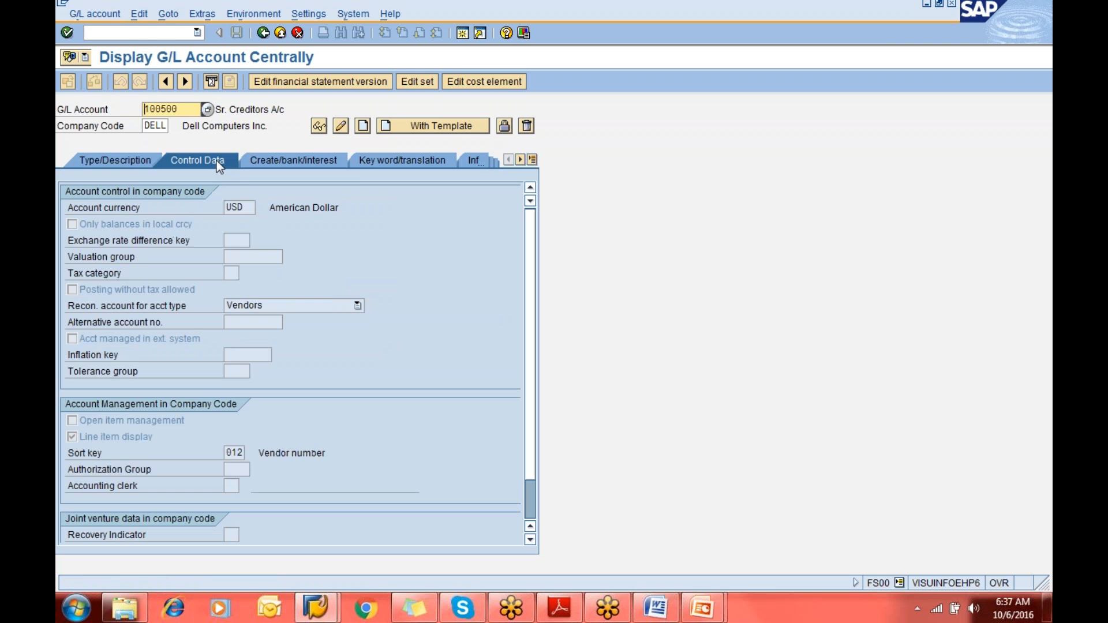
Switch G/L account 100500 to change mode and enter 1001917 as its alternative account number
{"action": "left_click", "coordinate": [340, 127]}
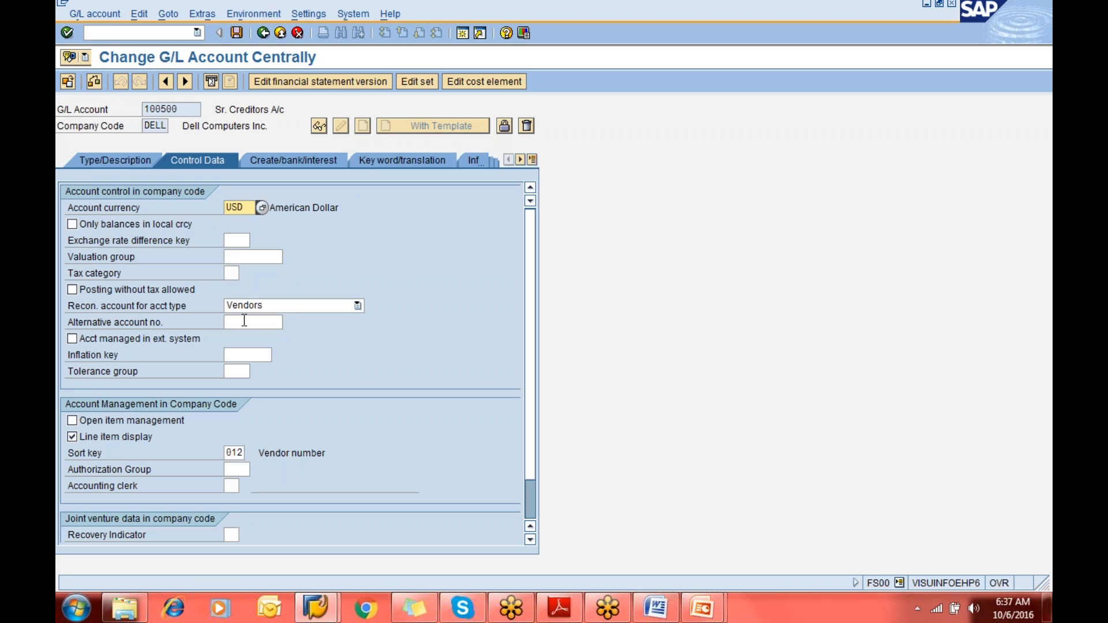
{"action": "left_click", "coordinate": [245, 321]}
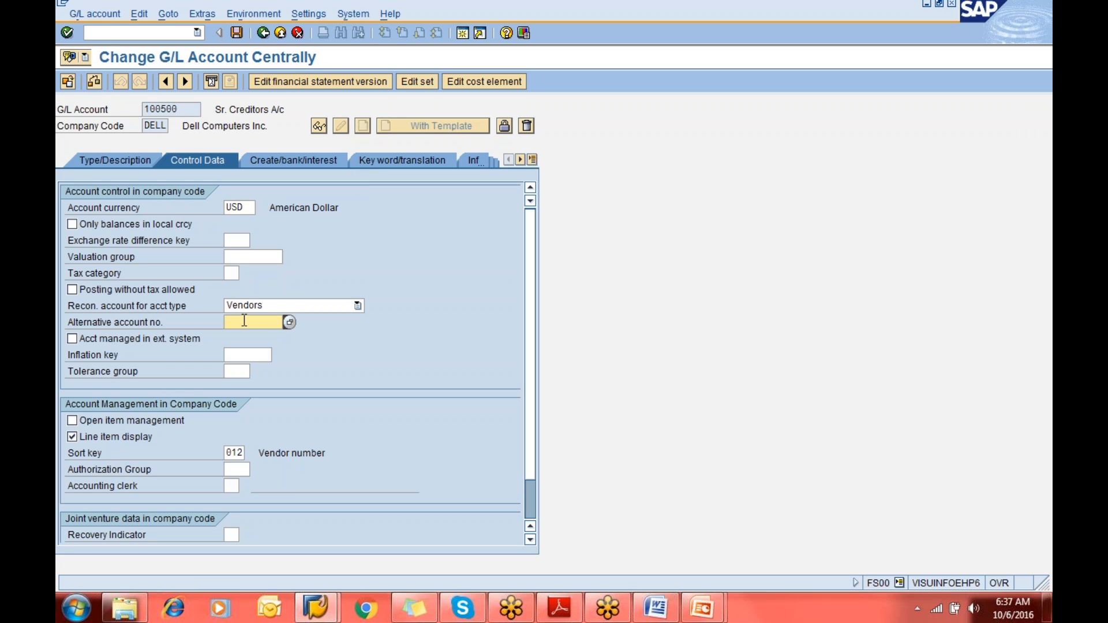
{"action": "type", "text": "1001917"}
Switch to the PowerPoint slide show about the charts of accounts a company code can have
{"action": "mouse_move", "coordinate": [658, 617]}
{"action": "left_click", "coordinate": [704, 614]}
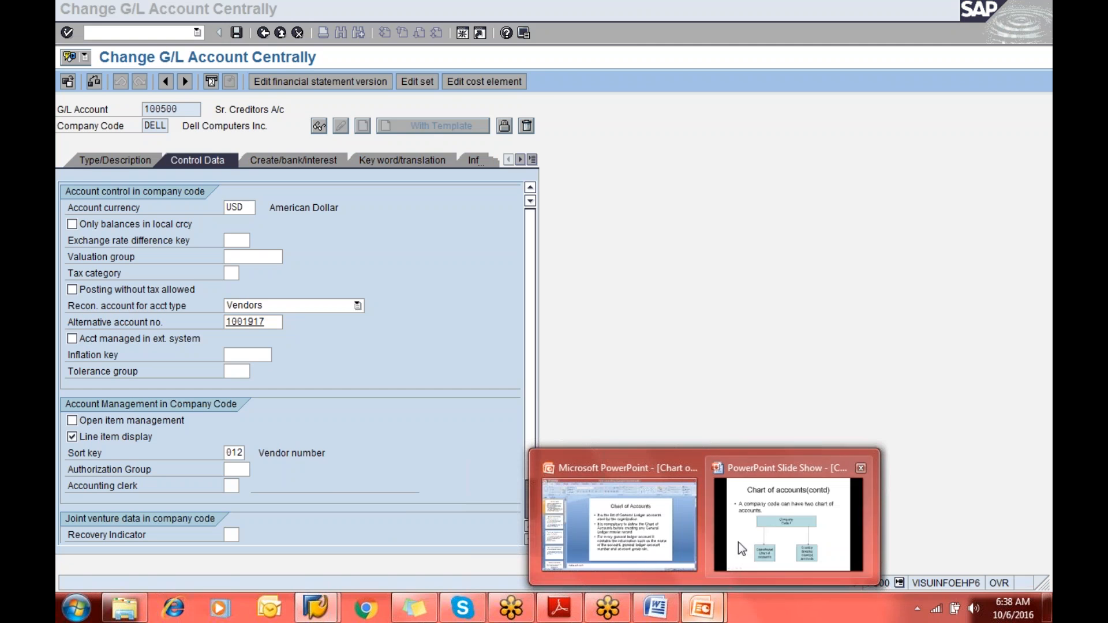
{"action": "left_click", "coordinate": [744, 543]}
{"action": "left_click", "coordinate": [744, 543]}
{"action": "left_click", "coordinate": [744, 542]}
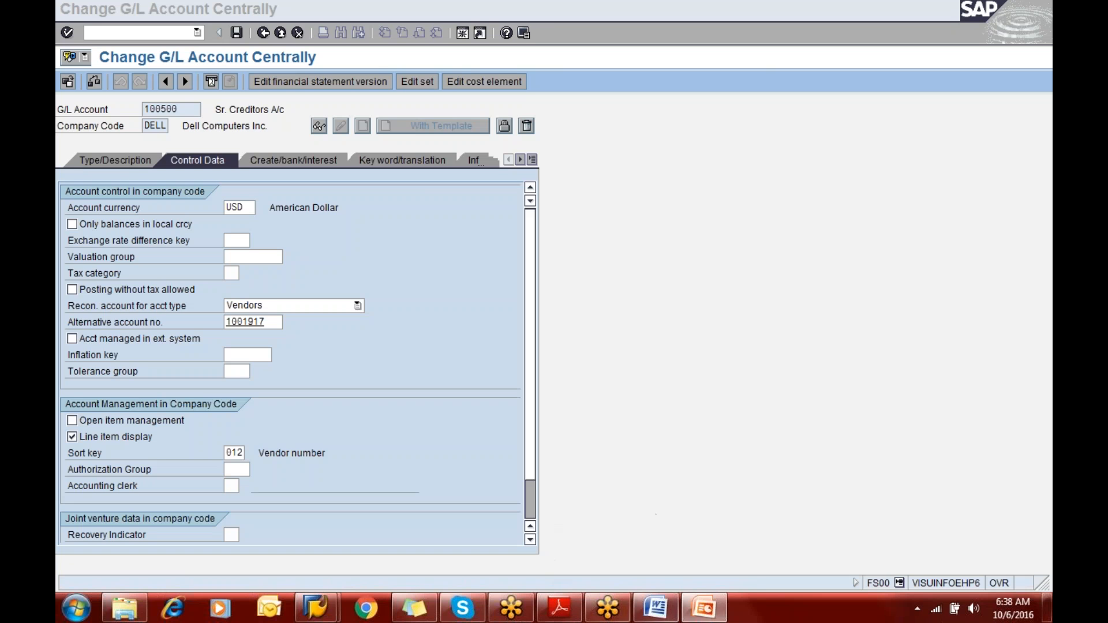
{"action": "mouse_move", "coordinate": [654, 611]}
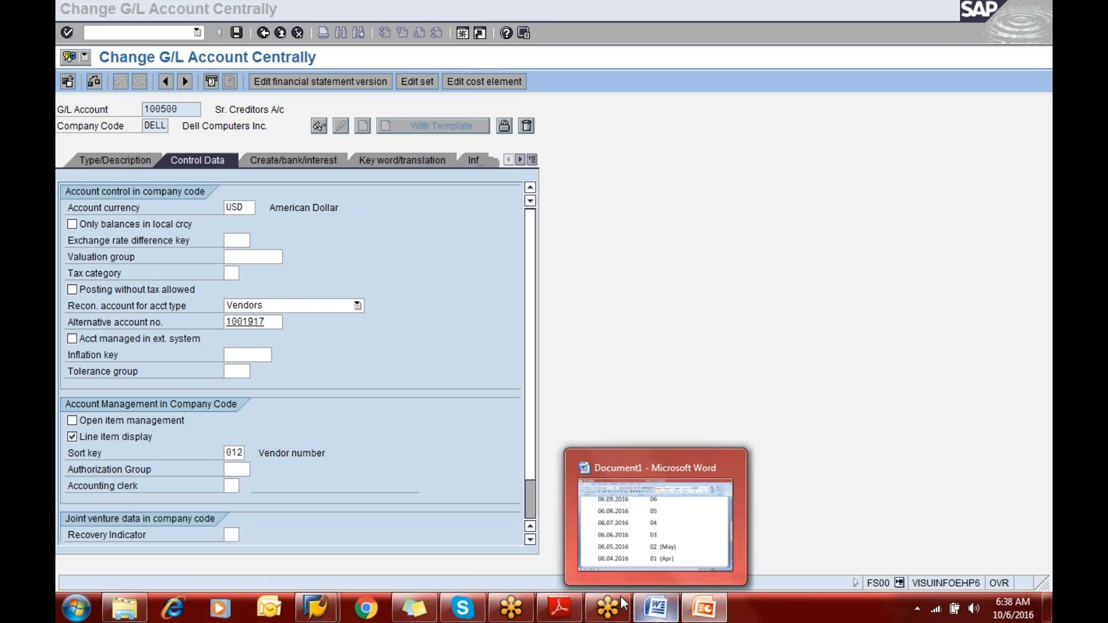
Switch to the basic settings PDF in Adobe Reader and review the steps for defining and assigning a chart of accounts
{"action": "left_click", "coordinate": [558, 609]}
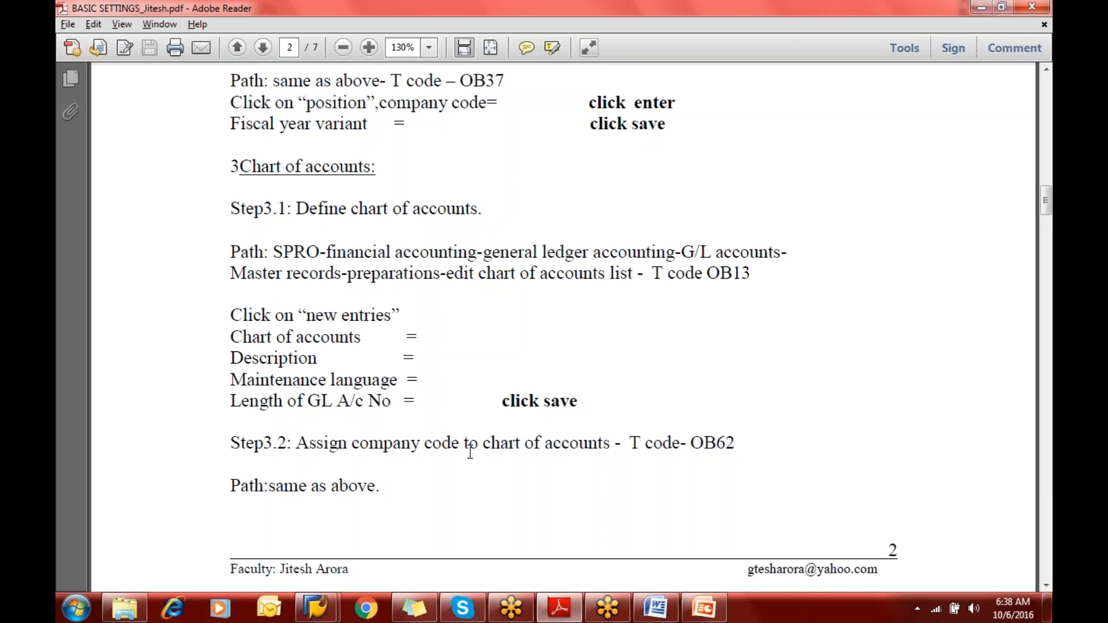
{"action": "scroll", "coordinate": [470, 452], "scroll_direction": "down", "scroll_amount": 1}
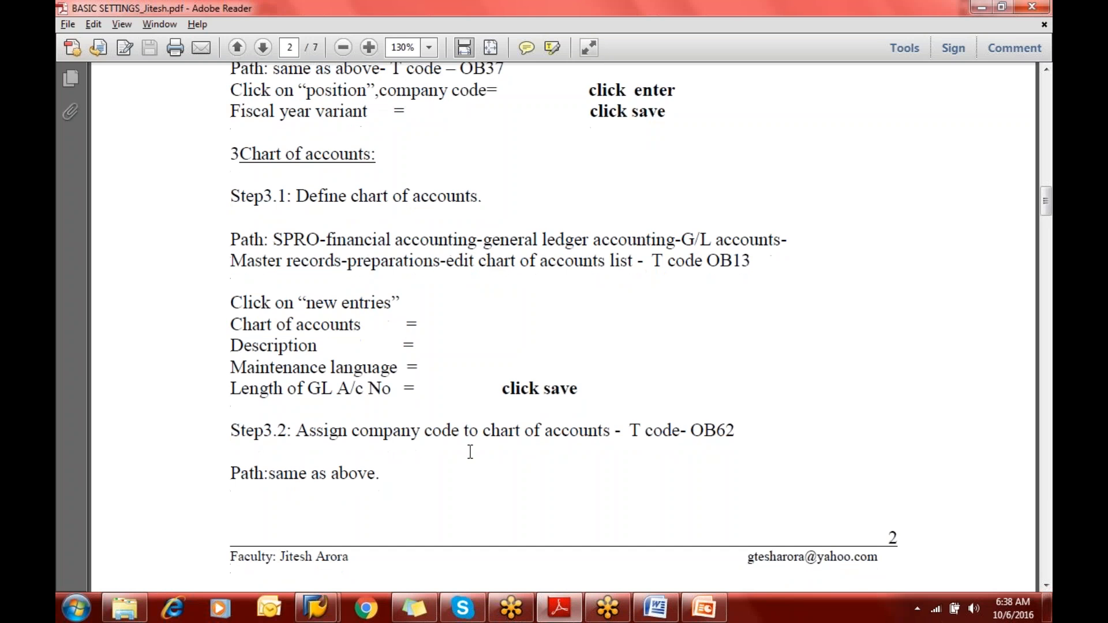
{"action": "scroll", "coordinate": [471, 452], "scroll_direction": "down", "scroll_amount": 5}
{"action": "scroll", "coordinate": [470, 452], "scroll_direction": "down", "scroll_amount": 1}
{"action": "scroll", "coordinate": [471, 452], "scroll_direction": "up", "scroll_amount": 1}
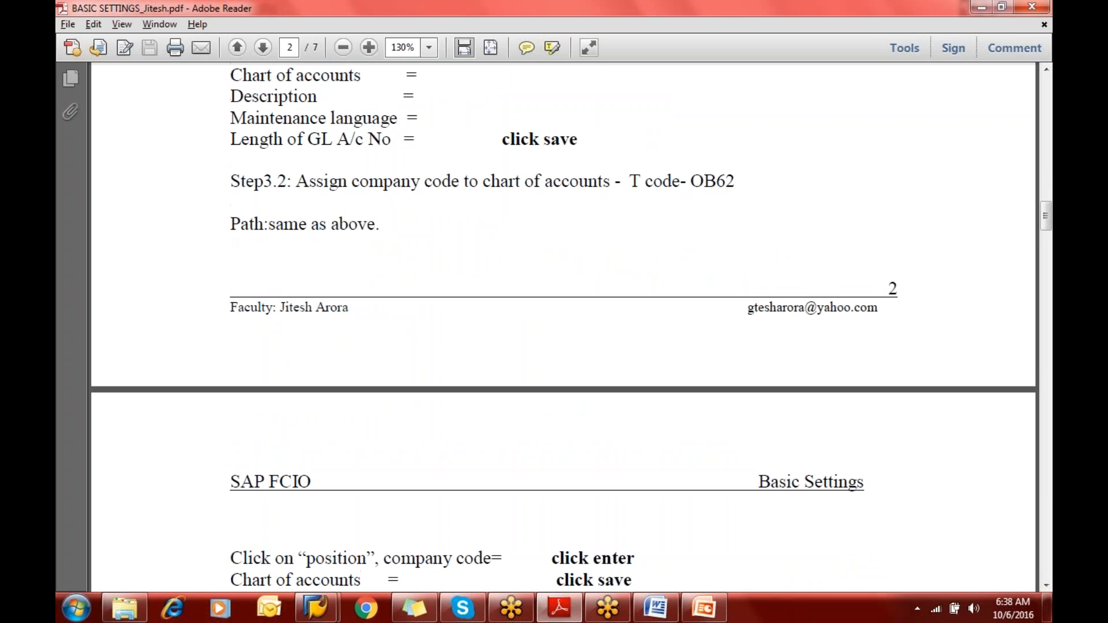
{"action": "scroll", "coordinate": [470, 452], "scroll_direction": "up", "scroll_amount": 2}
{"action": "scroll", "coordinate": [471, 452], "scroll_direction": "up", "scroll_amount": 3}
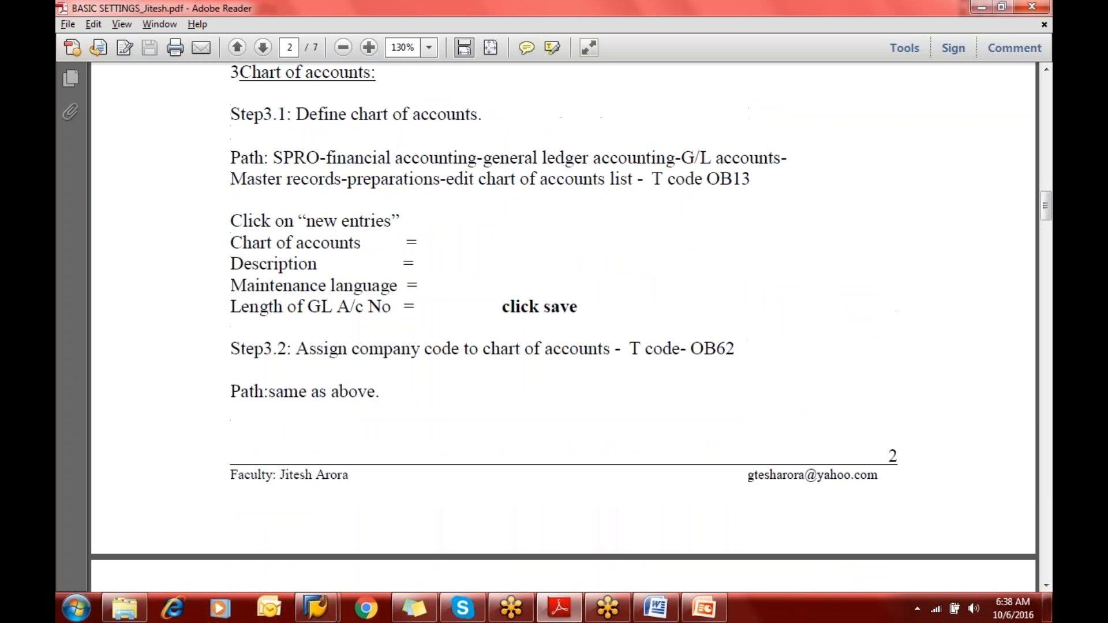
Switch back to SAP and open the list of all charts of accounts with transaction OB13
{"action": "key", "text": "alt+Tab"}
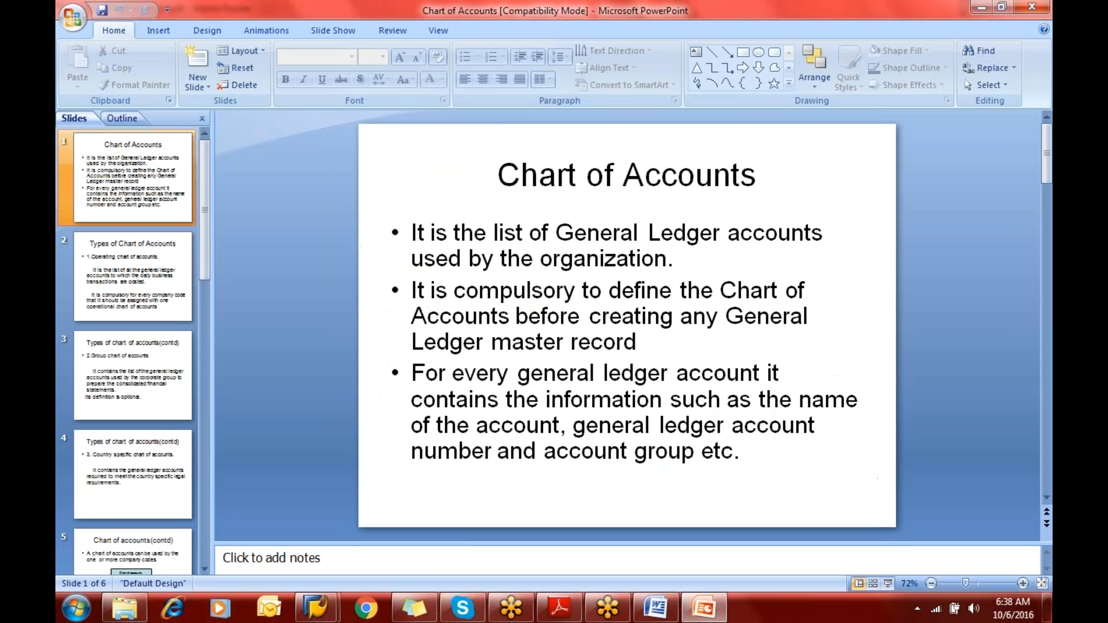
{"action": "key", "text": "alt+Tab"}
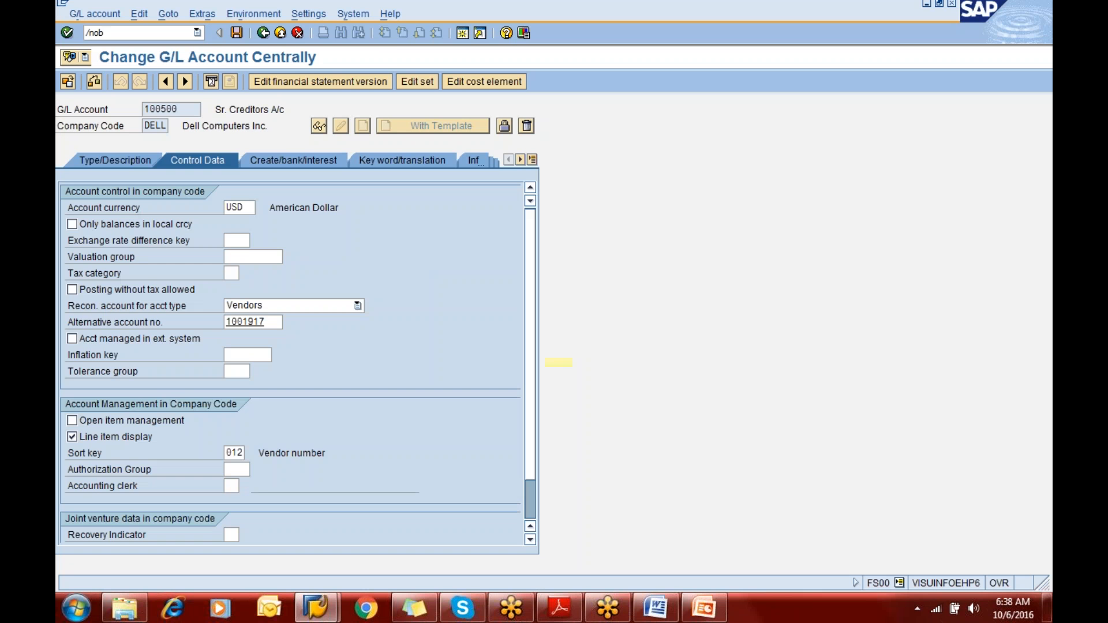
{"action": "key", "text": "Return"}
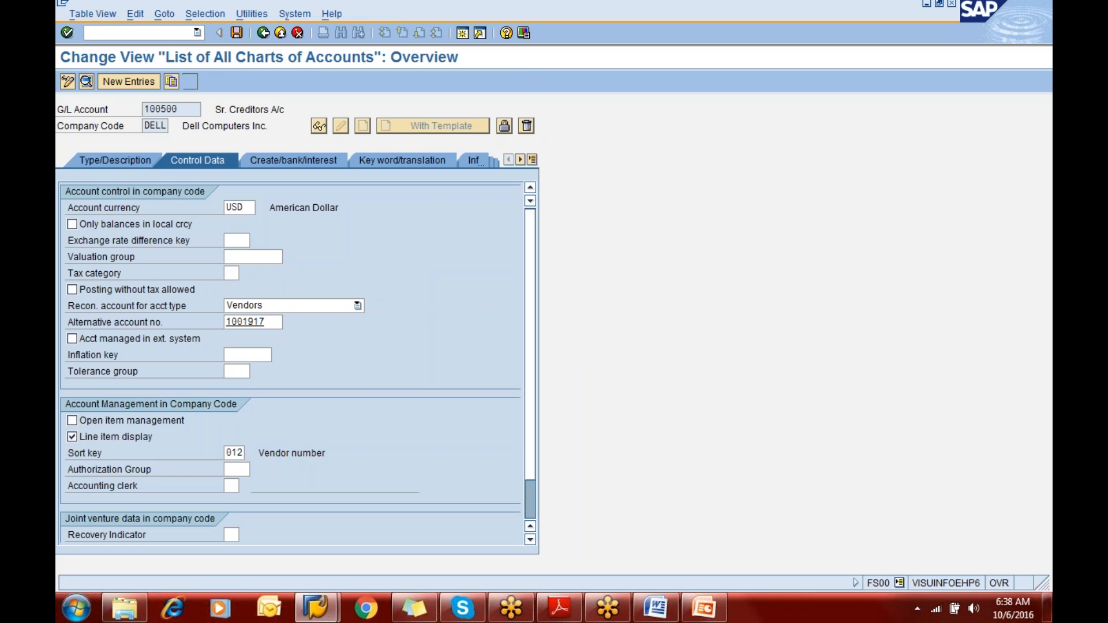
{"action": "left_click", "coordinate": [121, 82]}
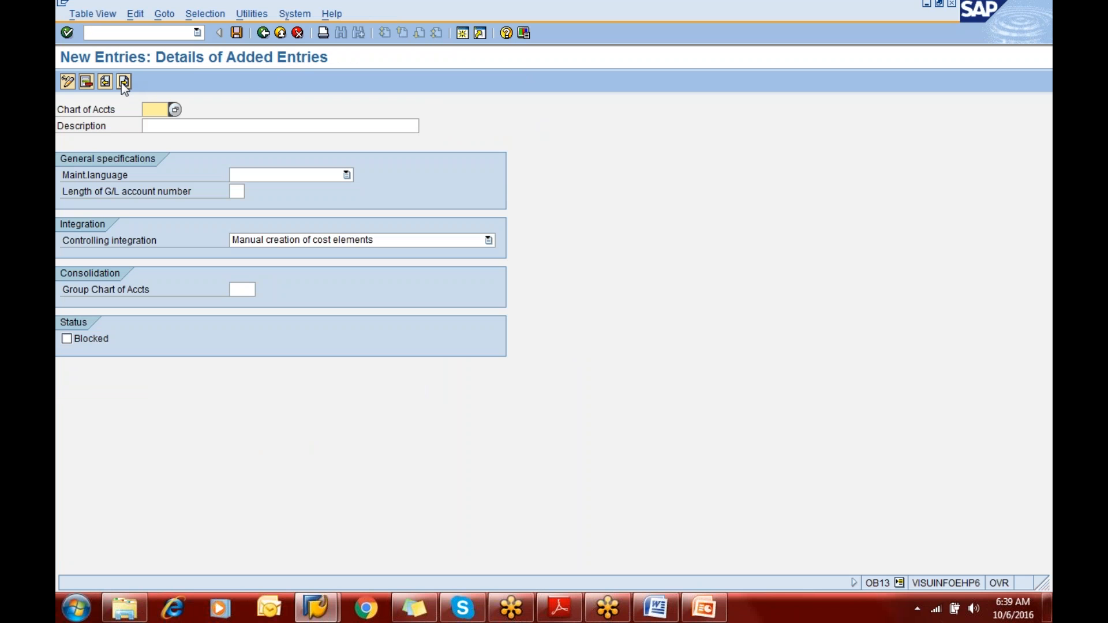
{"action": "left_click", "coordinate": [268, 32]}
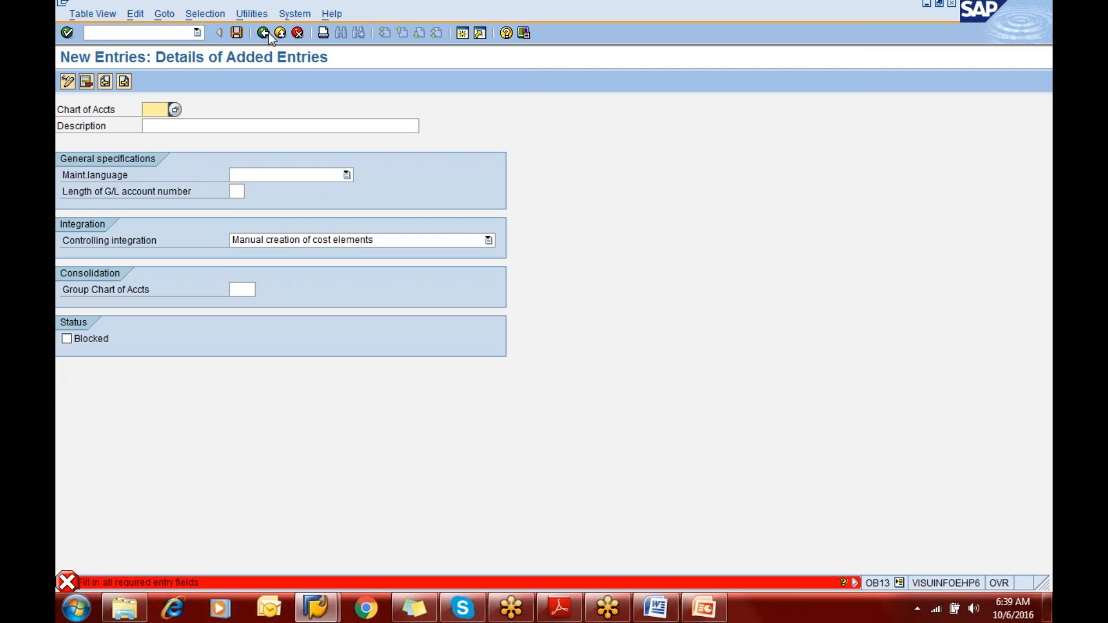
{"action": "left_click", "coordinate": [298, 33]}
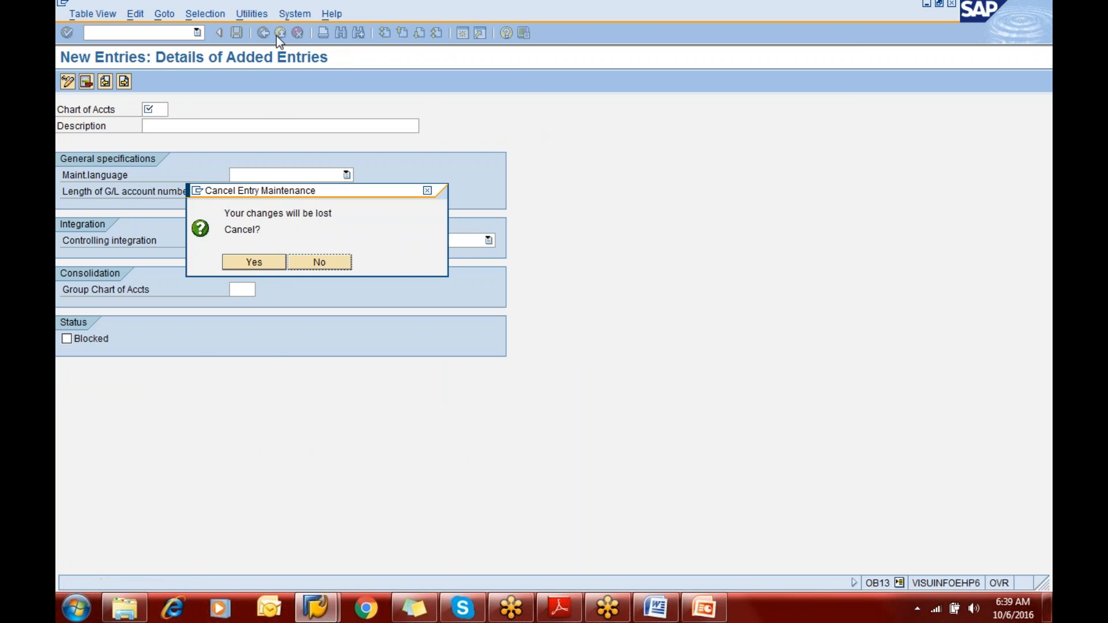
{"action": "left_click", "coordinate": [249, 263]}
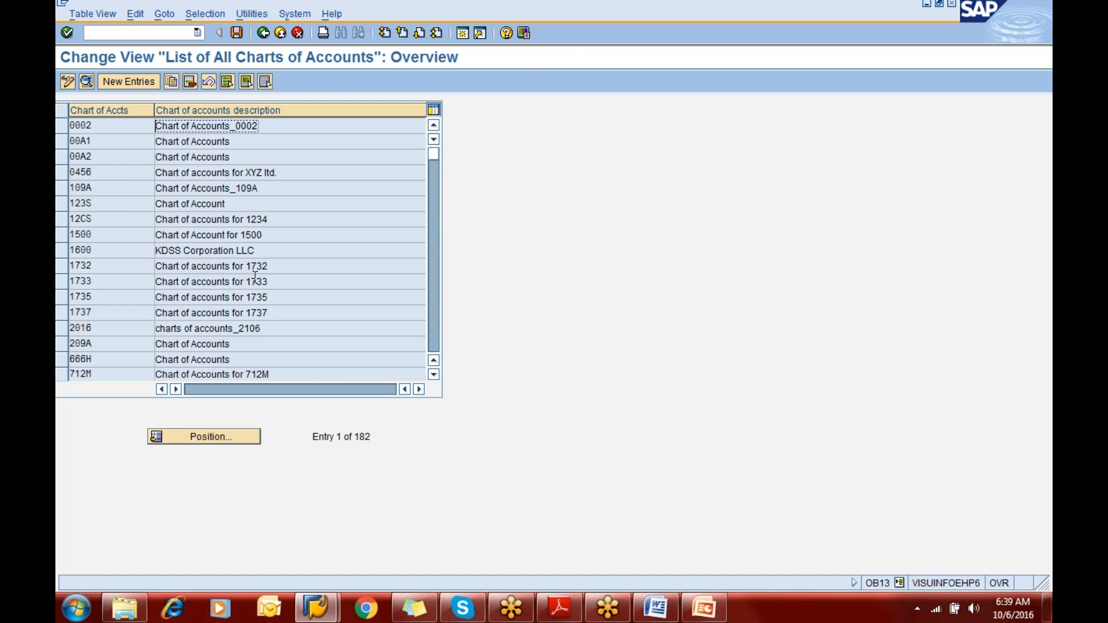
Create a new chart of accounts entry CAER with the description "Chart of Account for ERICSON"
{"action": "left_click", "coordinate": [116, 84]}
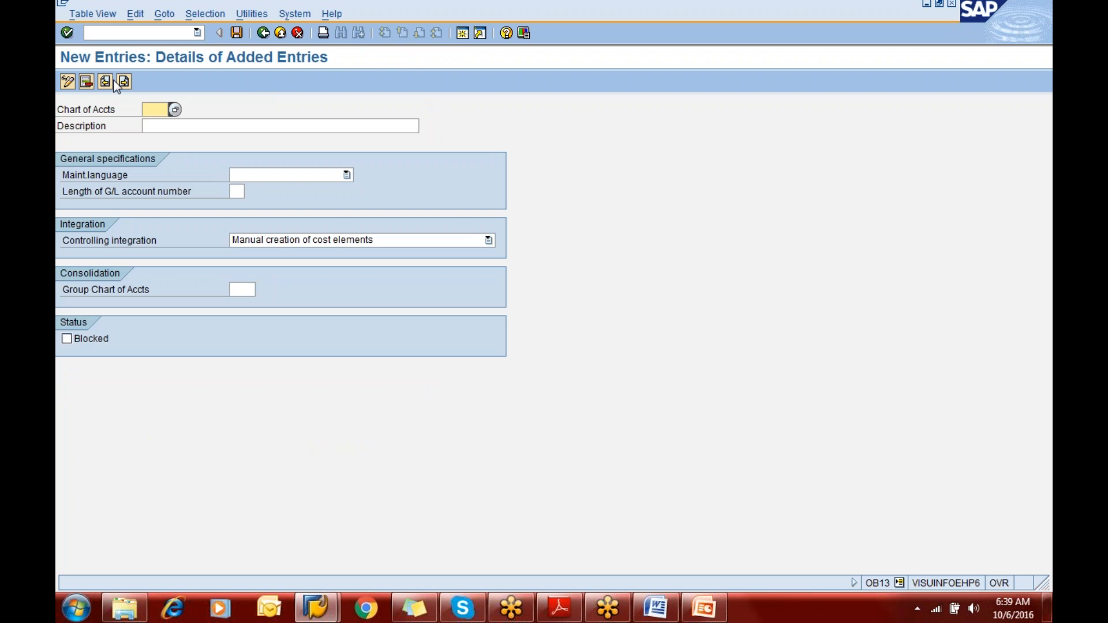
{"action": "type", "text": "caer"}
{"action": "key", "text": "Tab"}
{"action": "type", "text": "Char"}
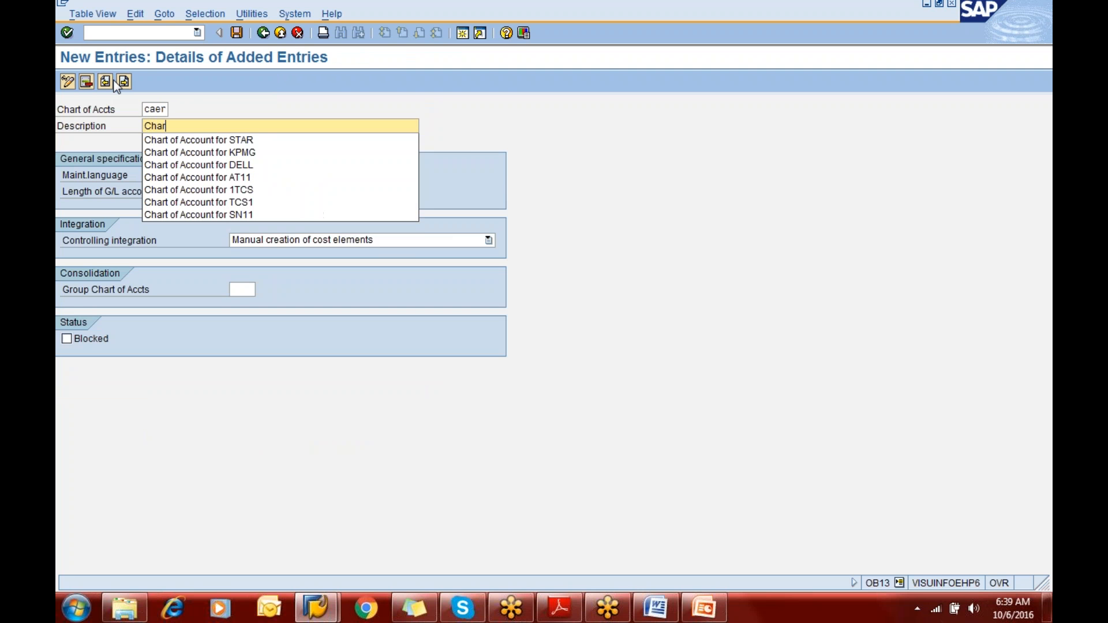
{"action": "key", "text": "Down"}
{"action": "key", "text": "Tab"}
{"action": "key", "text": "shift+Tab"}
{"action": "key", "text": "Left"}
{"action": "key", "text": "Left"}
{"action": "key", "text": "Left"}
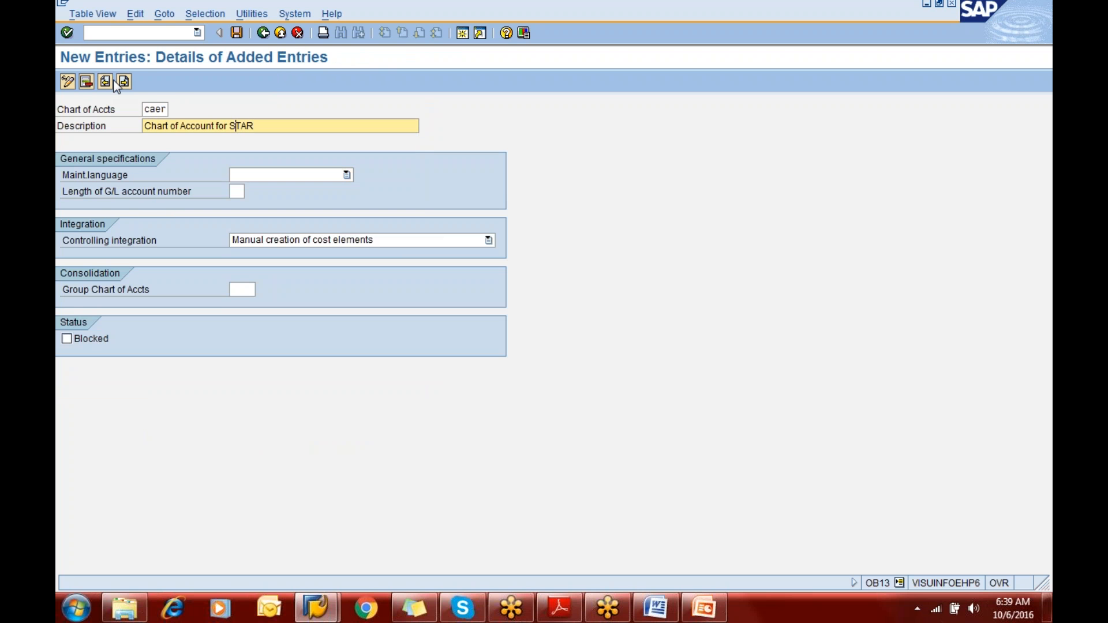
{"action": "type", "text": "ERICSON"}
{"action": "key", "text": "Tab"}
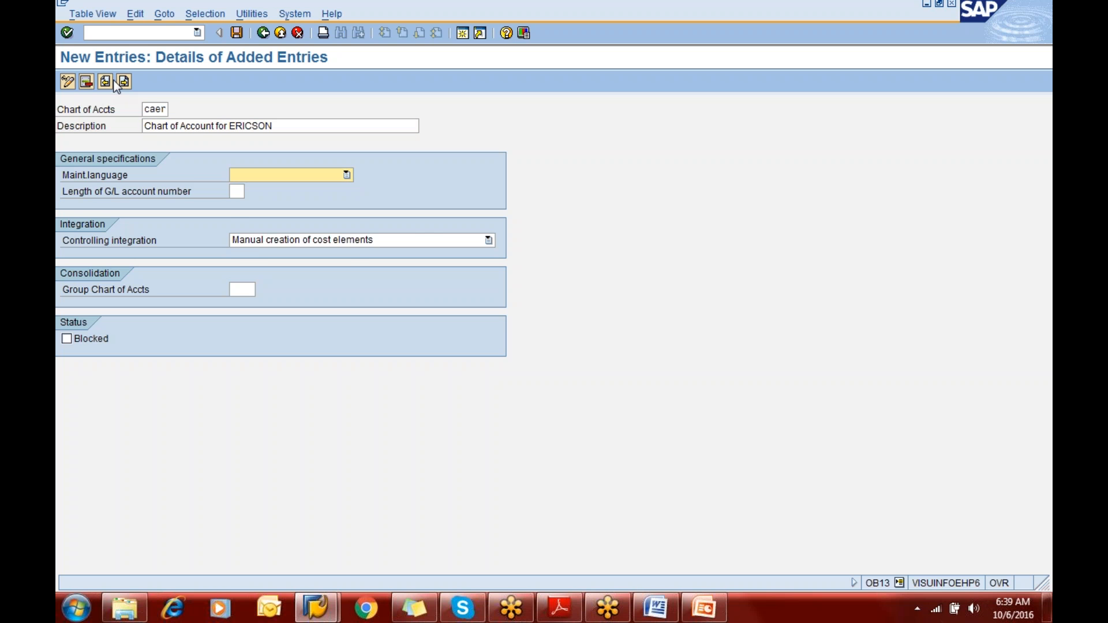
Set CAER's maintenance language to English and its G/L account number length to 6, and save the entry
{"action": "key", "text": "F4"}
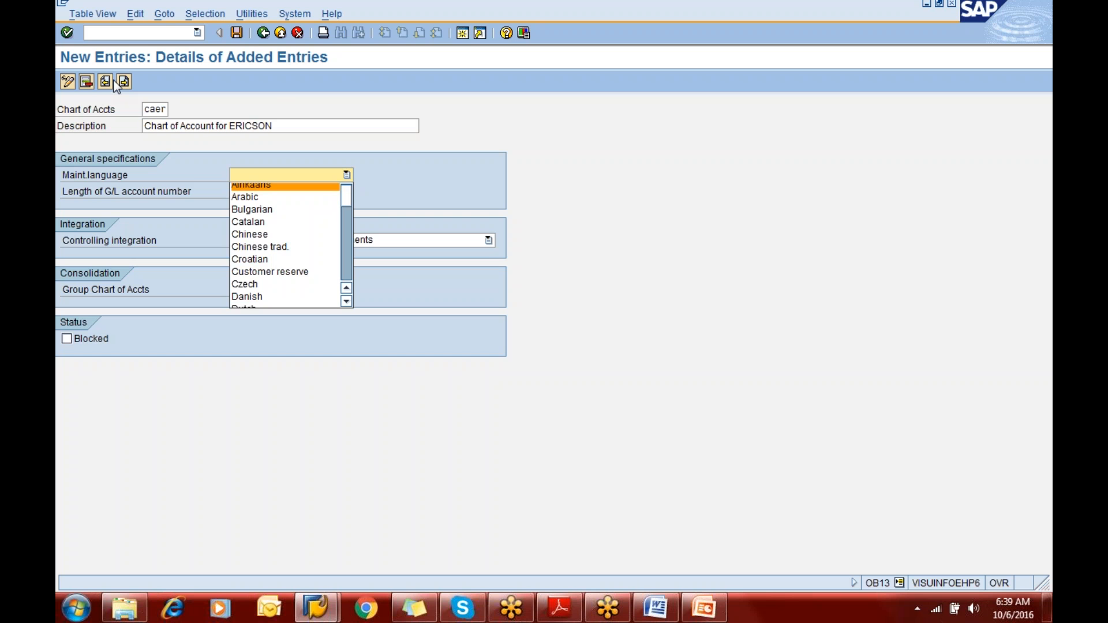
{"action": "key", "text": "e"}
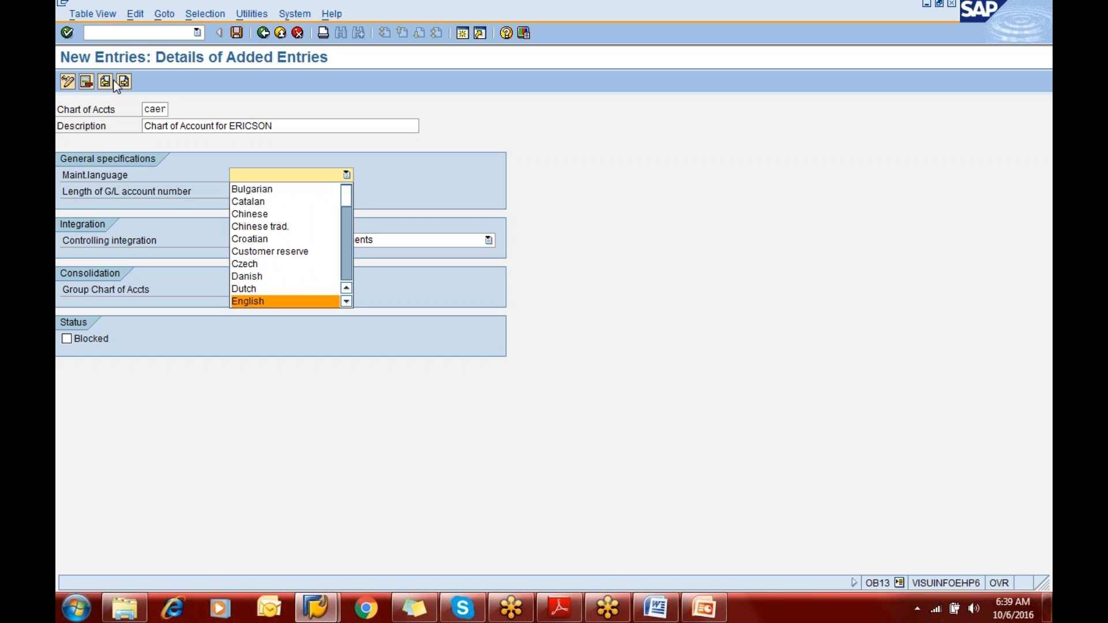
{"action": "key", "text": "Return"}
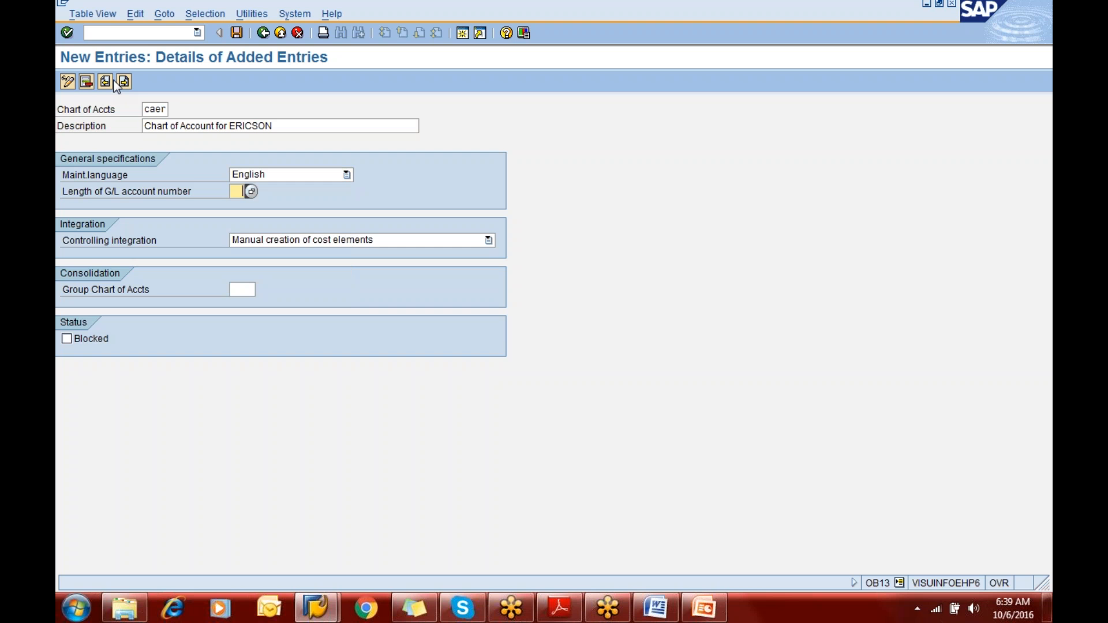
{"action": "type", "text": "6"}
{"action": "key", "text": "Tab"}
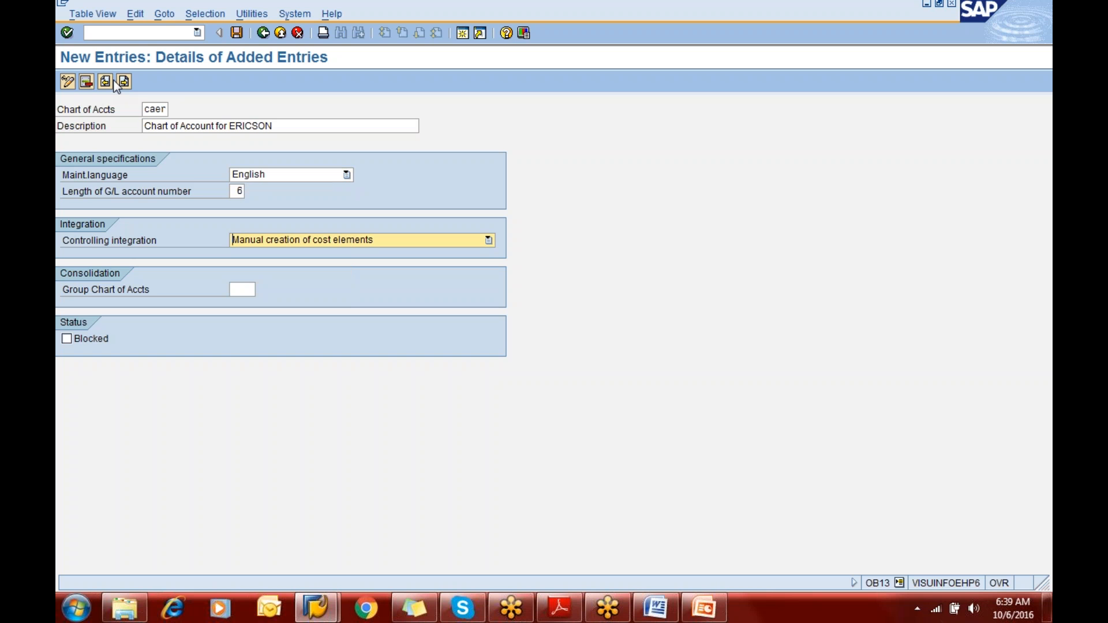
{"action": "left_click", "coordinate": [236, 36]}
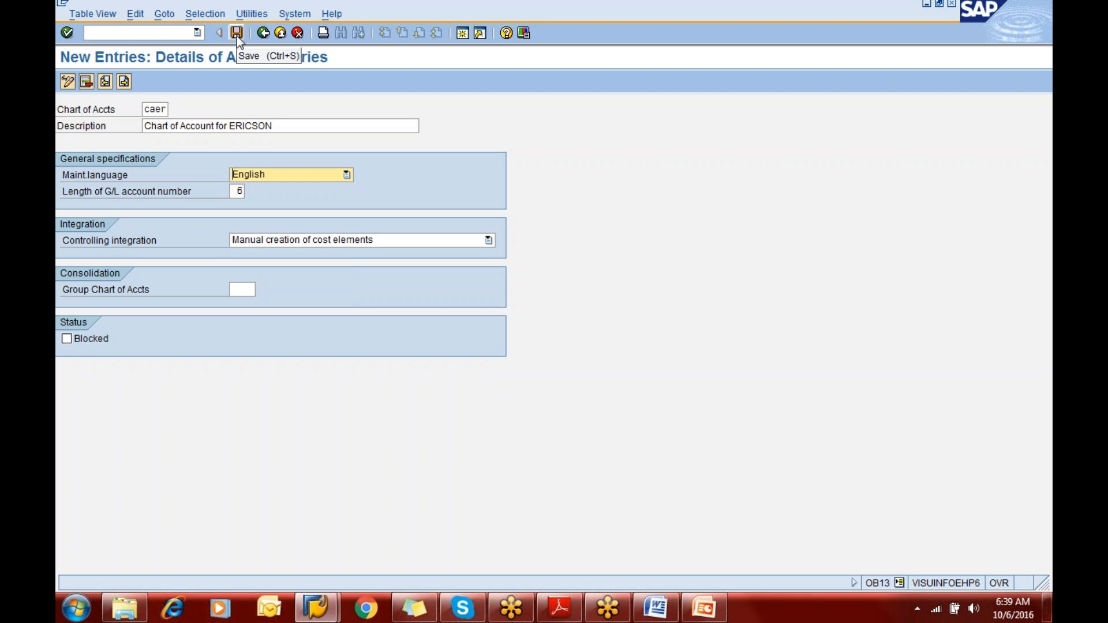
{"action": "left_click", "coordinate": [237, 33]}
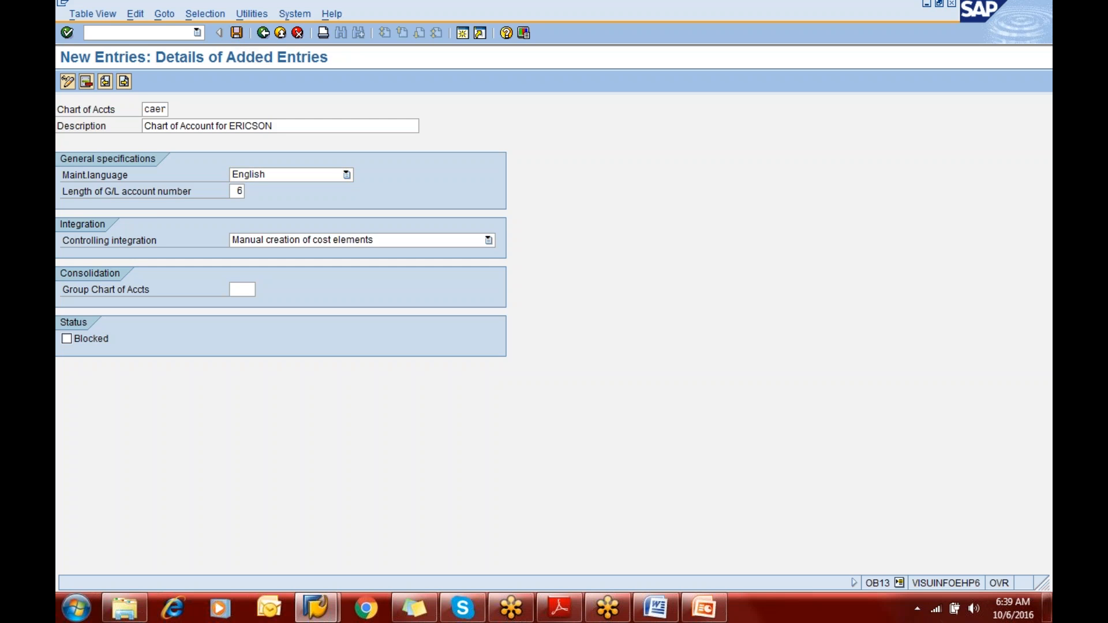
{"action": "key", "text": "Return"}
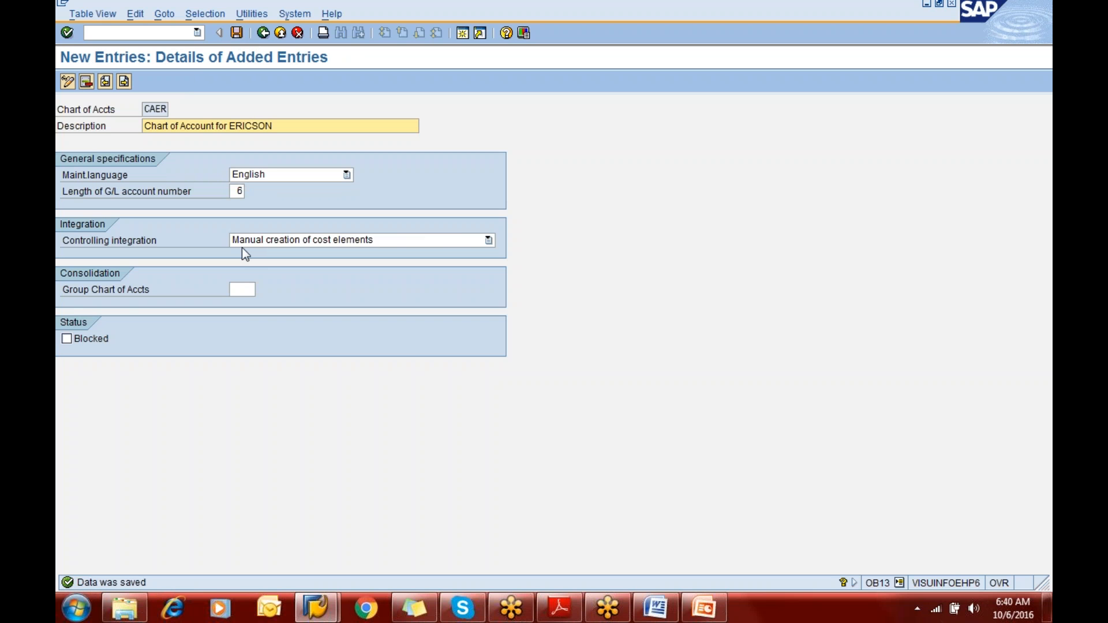
Switch to the basic settings PDF in Adobe Reader and review step 3.2 on assigning a company code to a chart of accounts
{"action": "key", "text": "alt+Tab"}
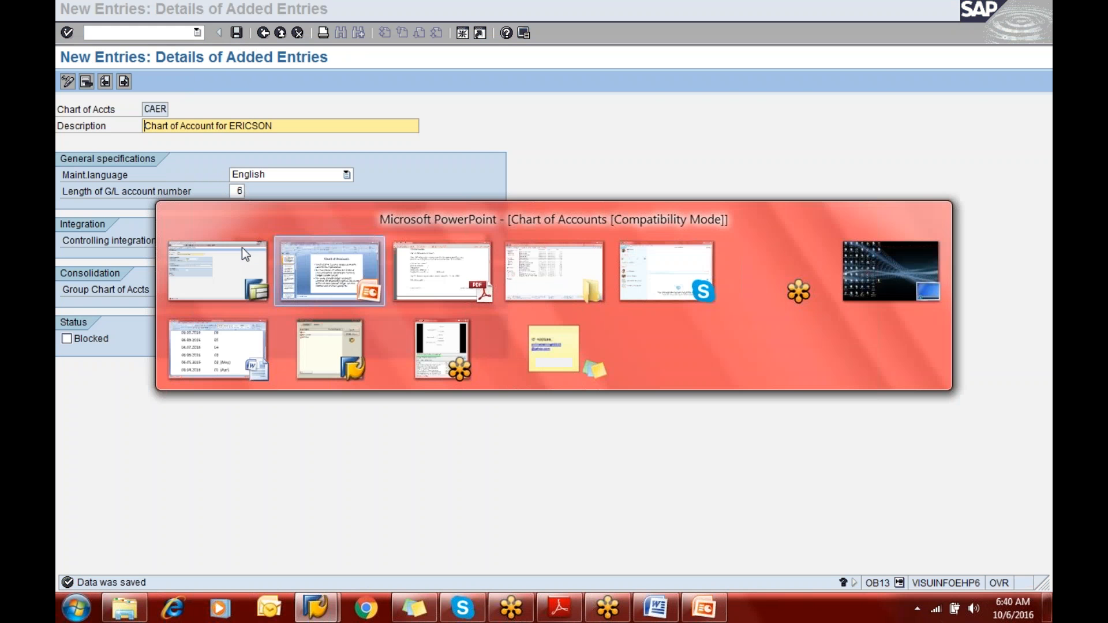
{"action": "key", "text": "alt+Tab"}
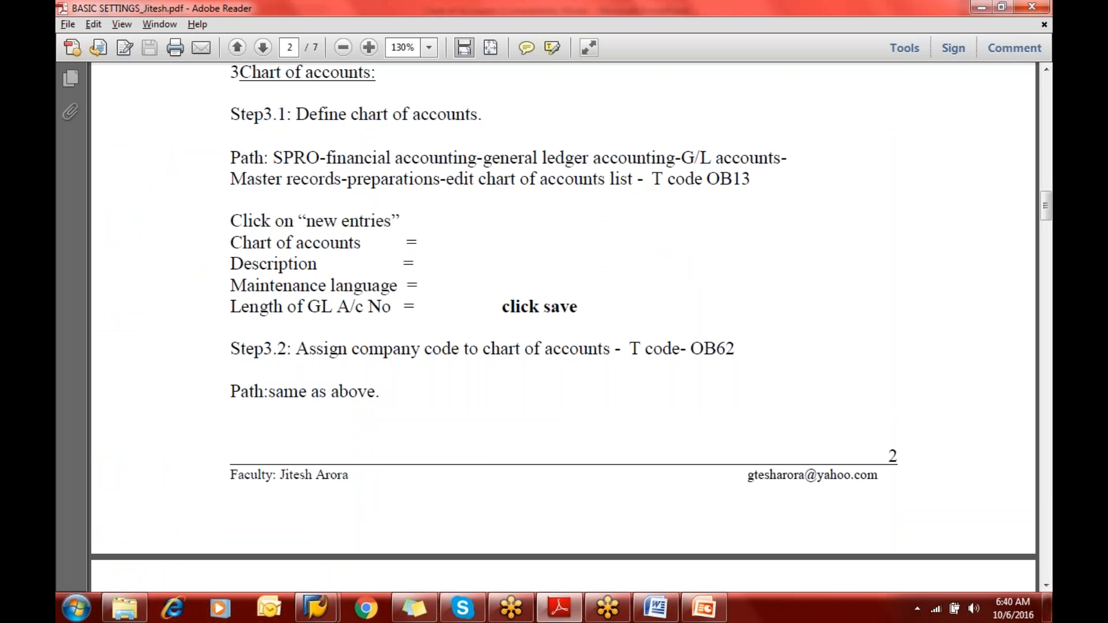
{"action": "scroll", "coordinate": [563, 312], "scroll_direction": "down", "scroll_amount": 2}
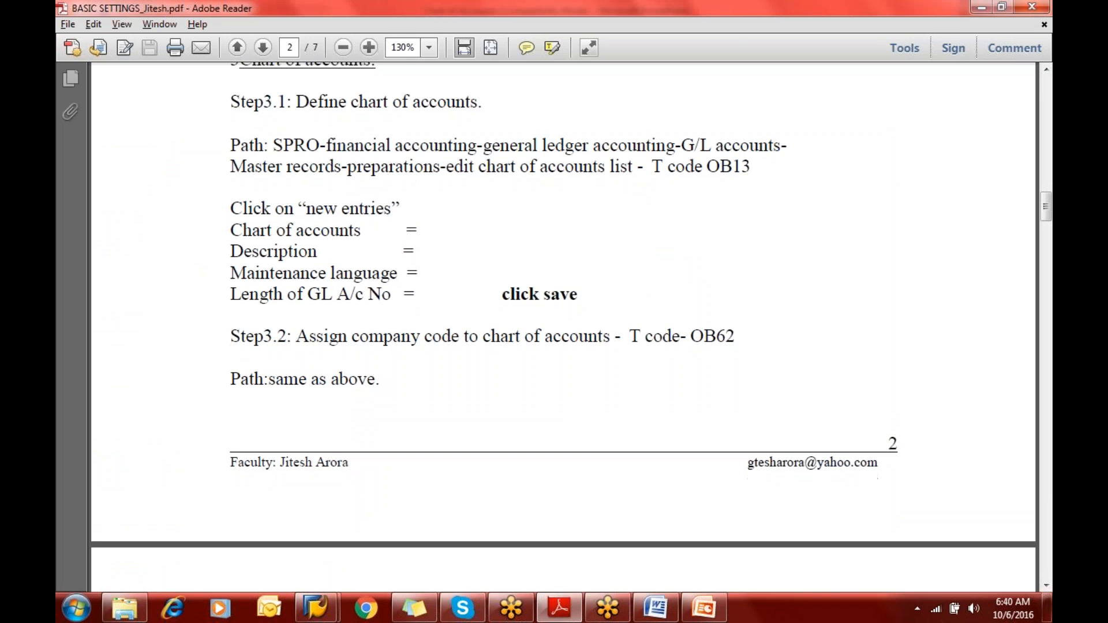
{"action": "scroll", "coordinate": [563, 311], "scroll_direction": "down", "scroll_amount": 5}
{"action": "scroll", "coordinate": [564, 312], "scroll_direction": "down", "scroll_amount": 4}
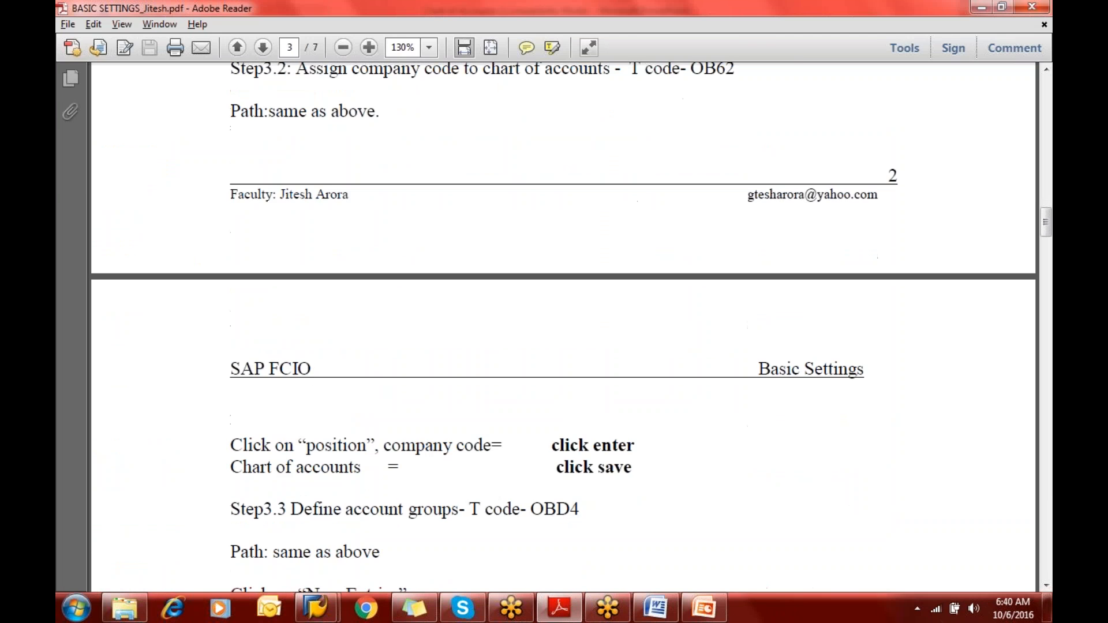
Switch back to SAP and open the assignment of company codes to charts of accounts with transaction OB62
{"action": "key", "text": "alt+Tab"}
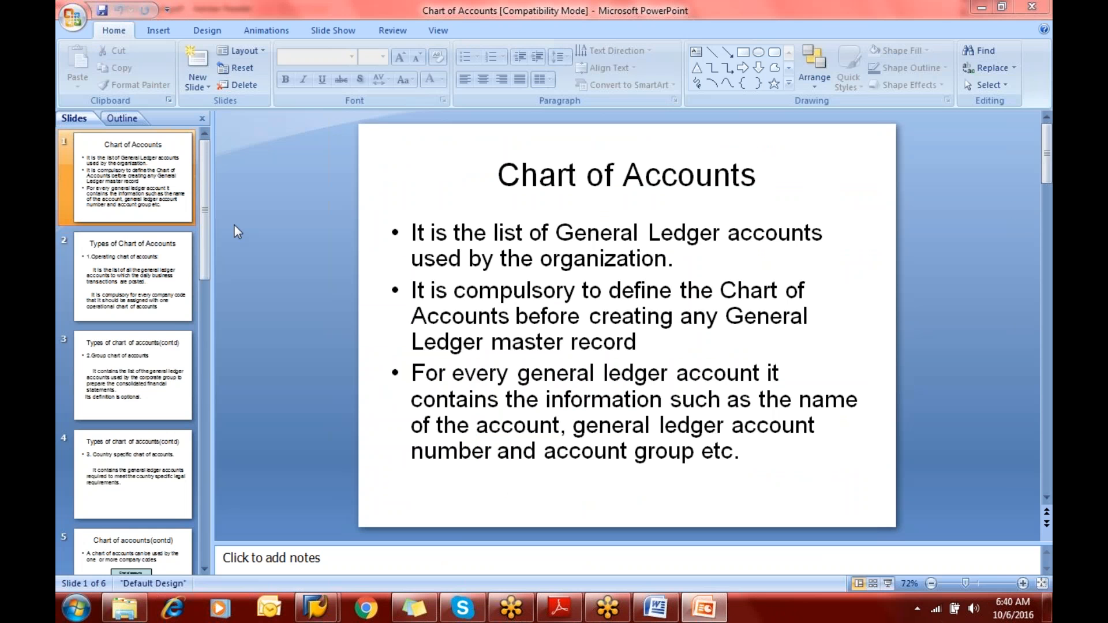
{"action": "key", "text": "alt+Tab"}
{"action": "left_click", "coordinate": [159, 29]}
{"action": "type", "text": "/nob62"}
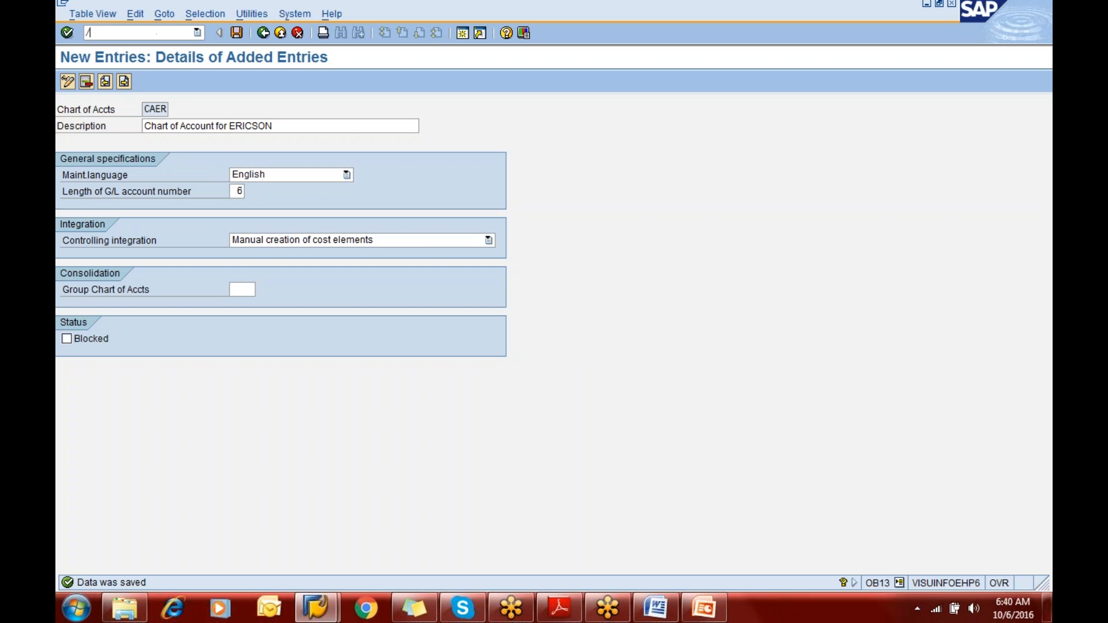
{"action": "key", "text": "Return"}
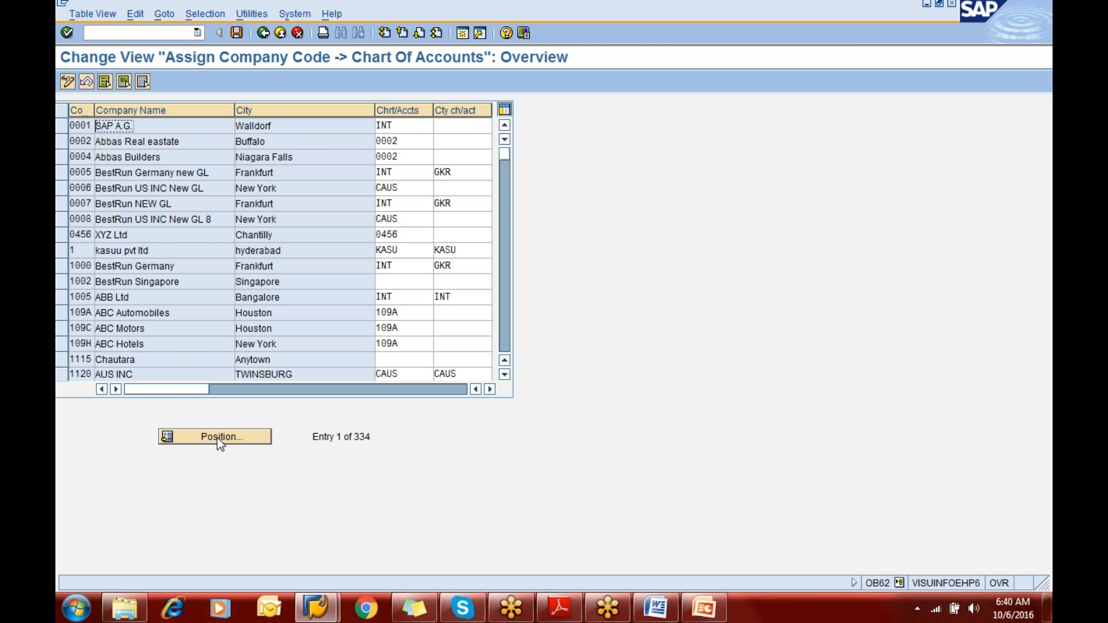
Position the company code list on company code ERIC
{"action": "left_click", "coordinate": [217, 437]}
{"action": "type", "text": "de"}
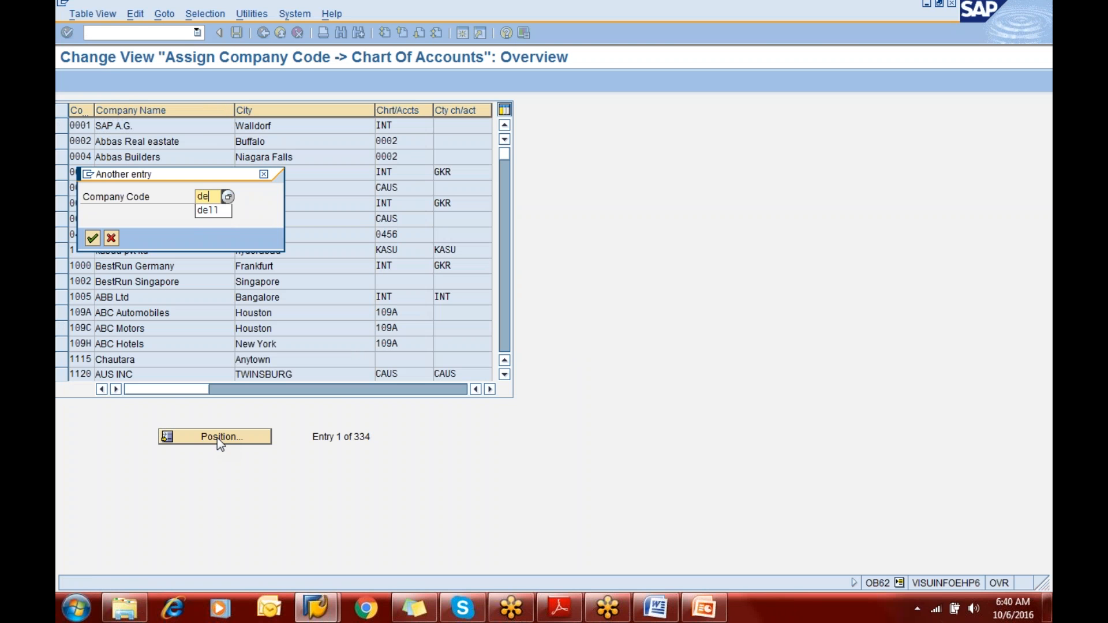
{"action": "key", "text": "BackSpace"}
{"action": "key", "text": "BackSpace"}
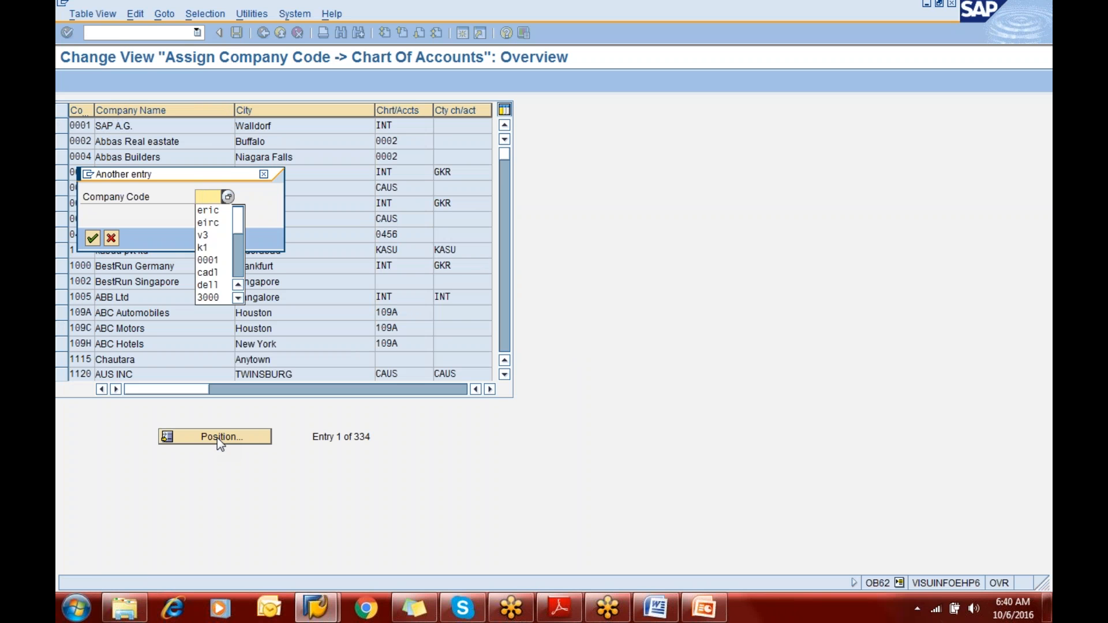
{"action": "type", "text": "eric"}
{"action": "key", "text": "Return"}
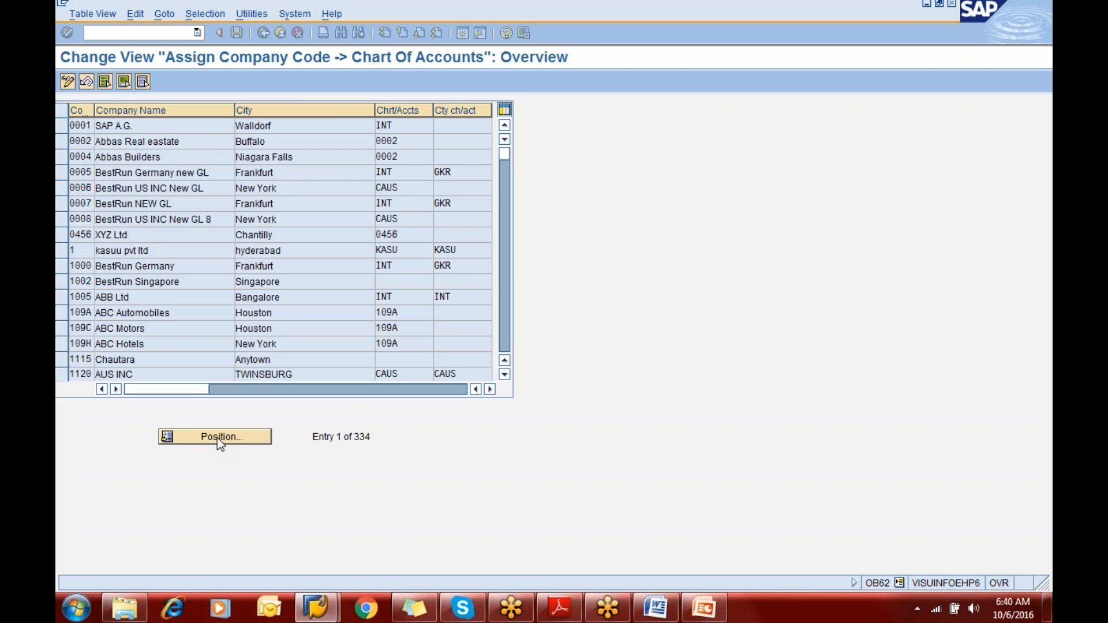
Enter CAER as the chart of accounts for company code ERIC
{"action": "left_click", "coordinate": [386, 124]}
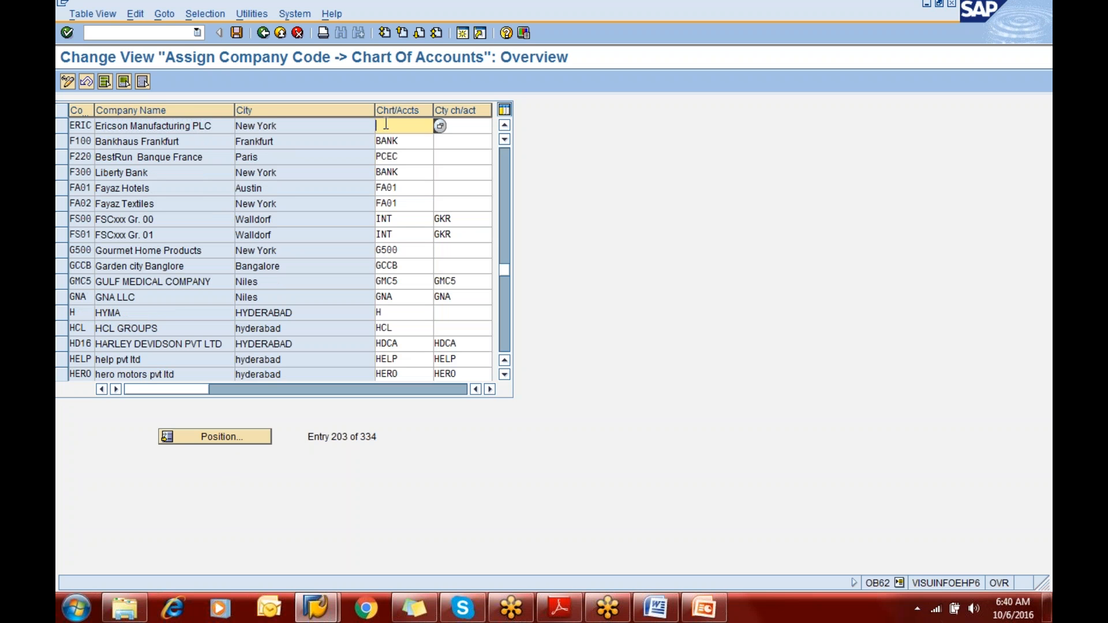
{"action": "type", "text": "s"}
{"action": "key", "text": "BackSpace"}
{"action": "type", "text": "caer"}
{"action": "key", "text": "Return"}
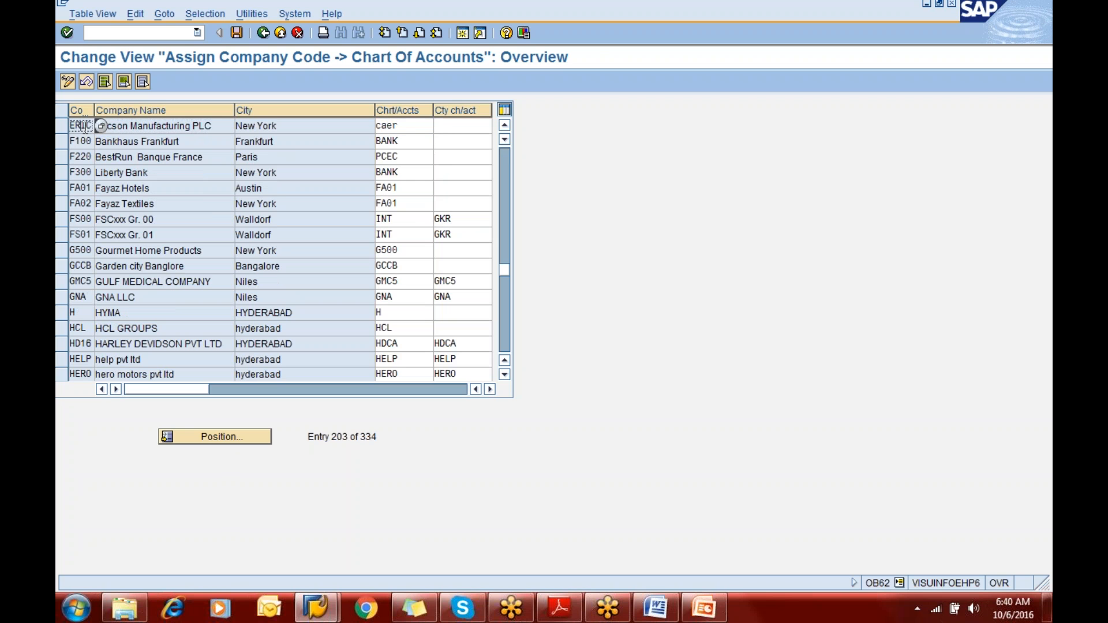
{"action": "left_click", "coordinate": [409, 126]}
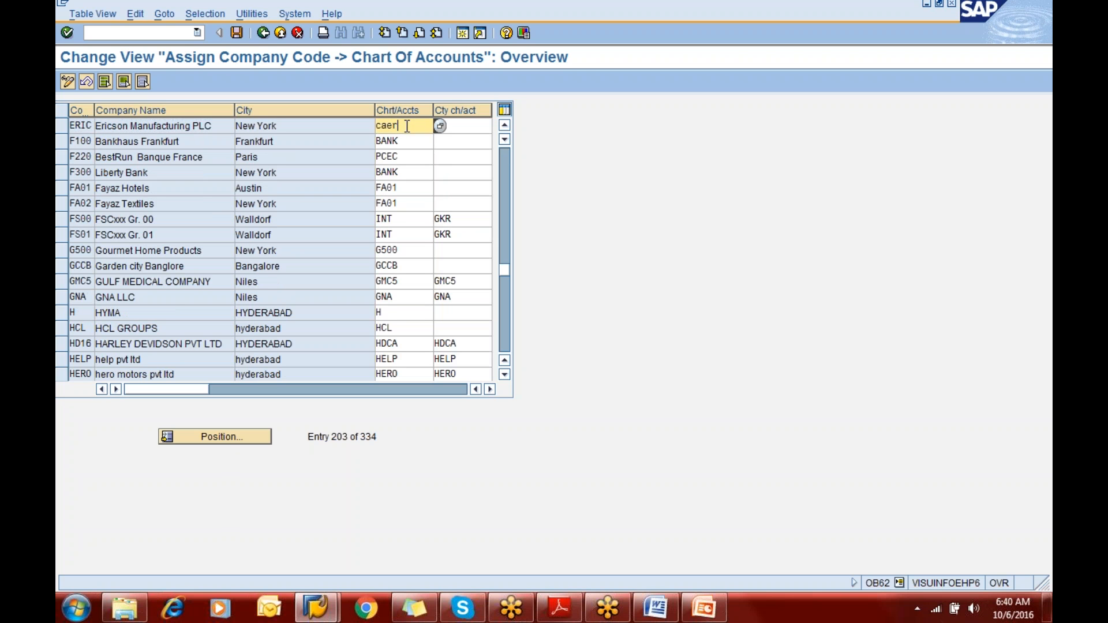
Try to save CER as the country chart of accounts for company code ERIC, and clear that entry again
{"action": "left_click", "coordinate": [455, 125]}
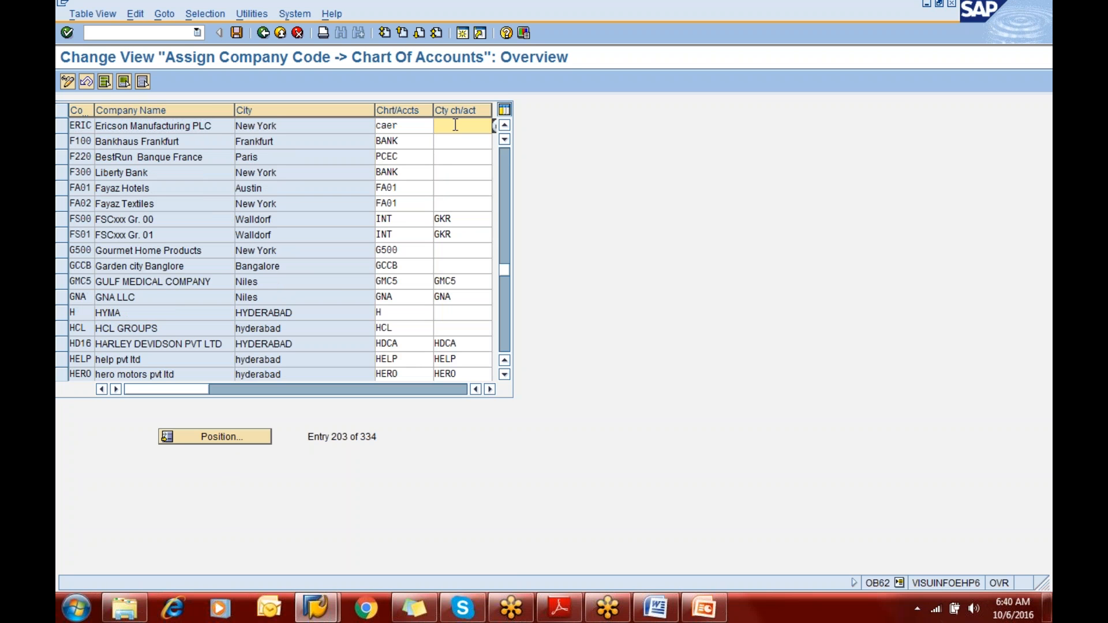
{"action": "type", "text": "cct"}
{"action": "key", "text": "BackSpace"}
{"action": "key", "text": "BackSpace"}
{"action": "key", "text": "BackSpace"}
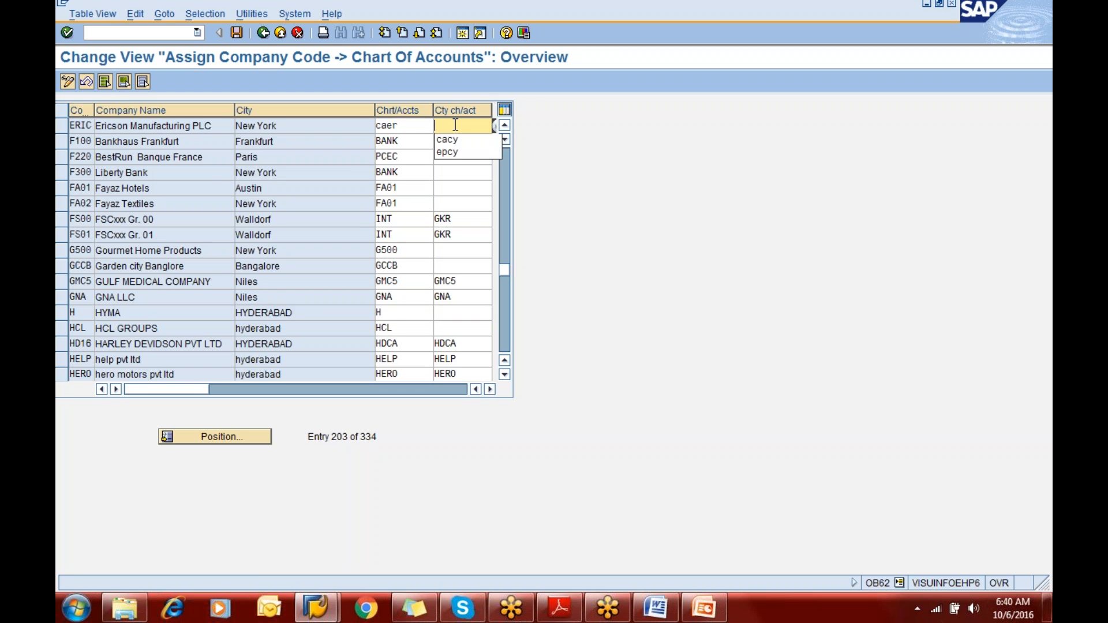
{"action": "type", "text": "cer"}
{"action": "left_click", "coordinate": [237, 34]}
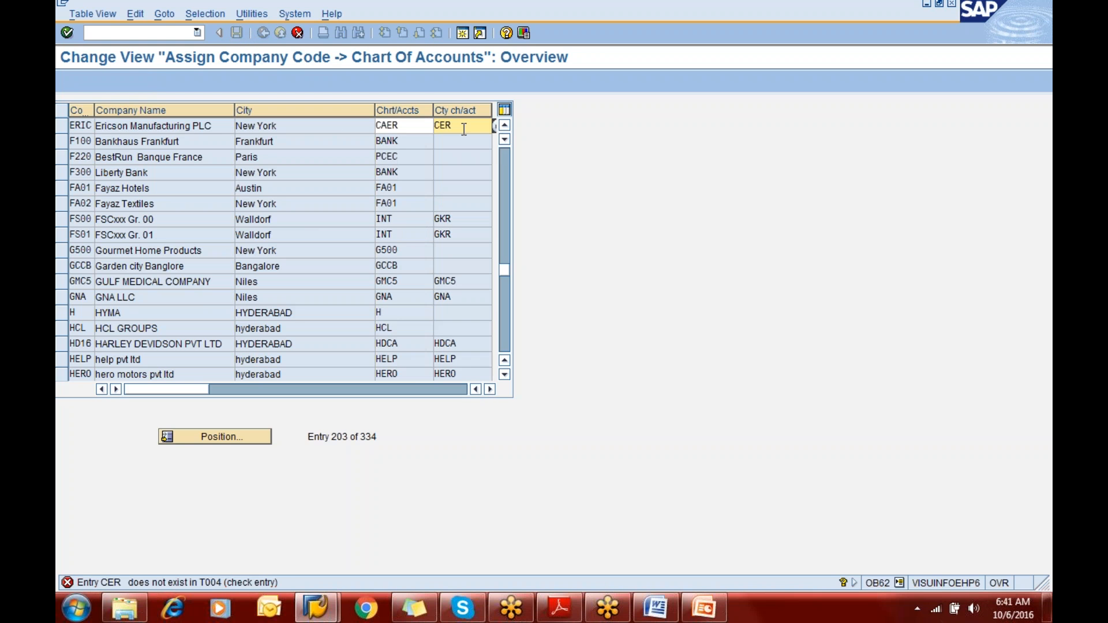
{"action": "key", "text": "BackSpace"}
{"action": "key", "text": "BackSpace"}
{"action": "key", "text": "BackSpace"}
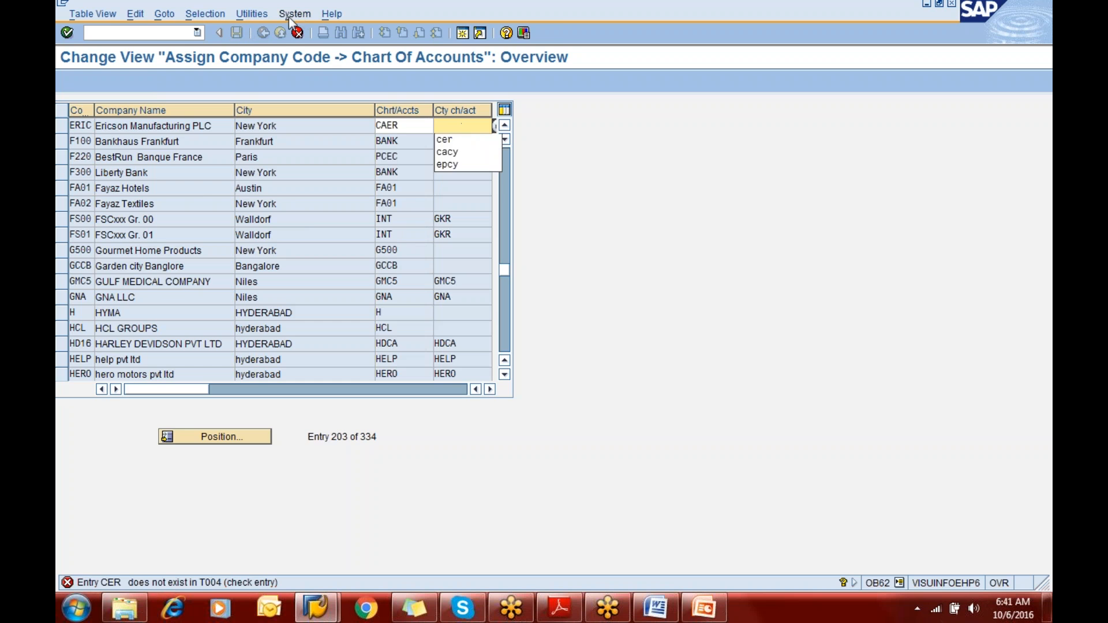
Save the chart of accounts assignment for ERIC under the "ERIC Project - Support- FI" customizing request
{"action": "key", "text": "Escape"}
{"action": "key", "text": "ctrl+s"}
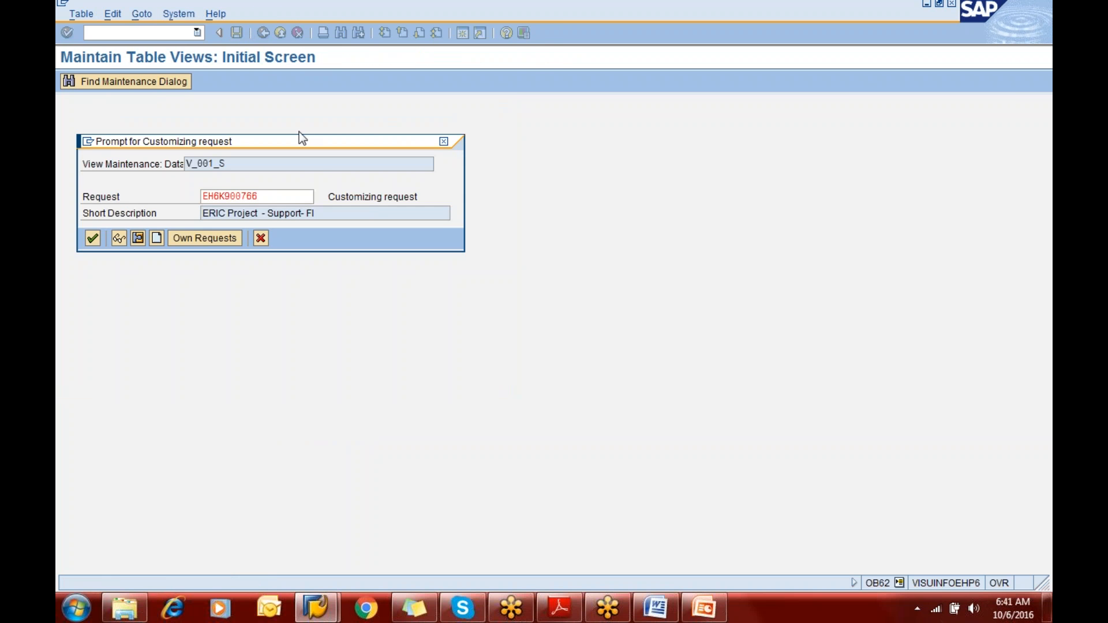
{"action": "key", "text": "Return"}
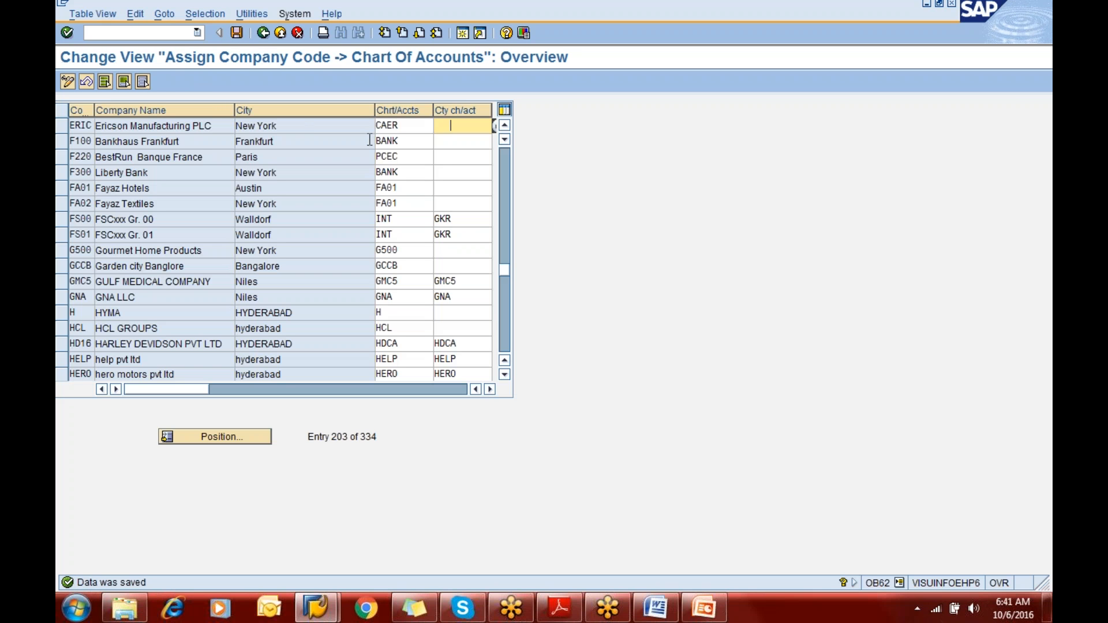
{"action": "left_click", "coordinate": [410, 127]}
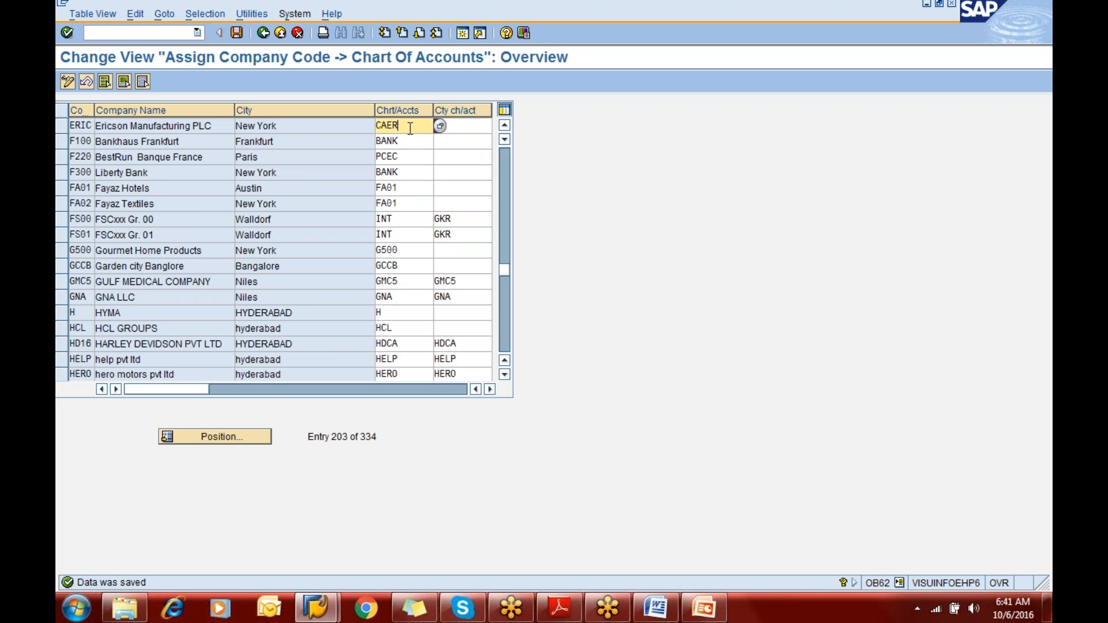
{"action": "left_click", "coordinate": [480, 125]}
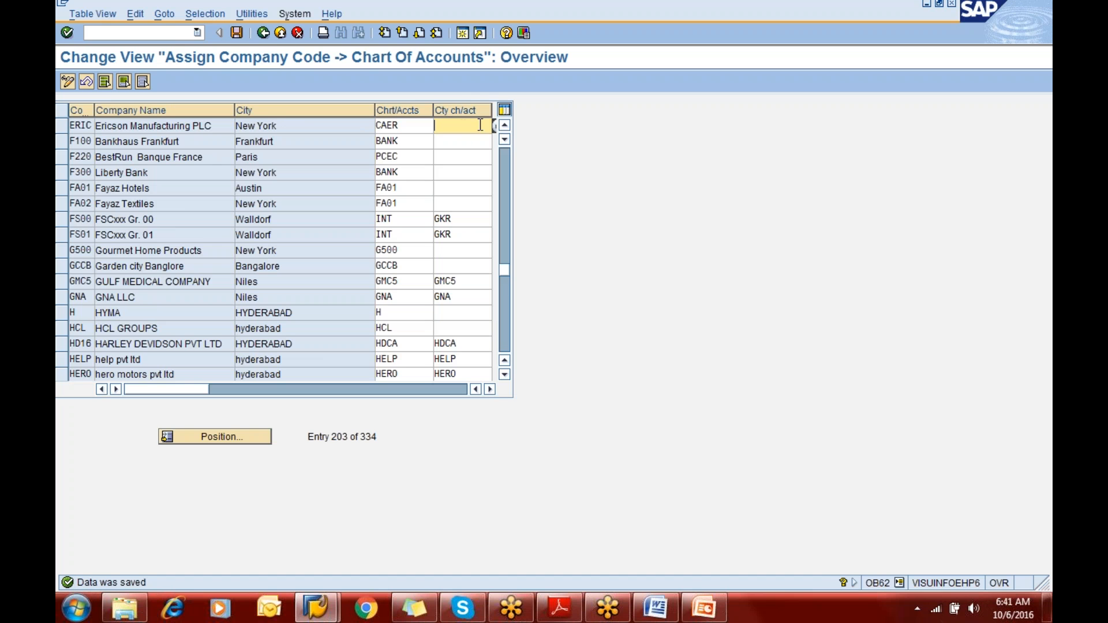
{"action": "left_click", "coordinate": [409, 124]}
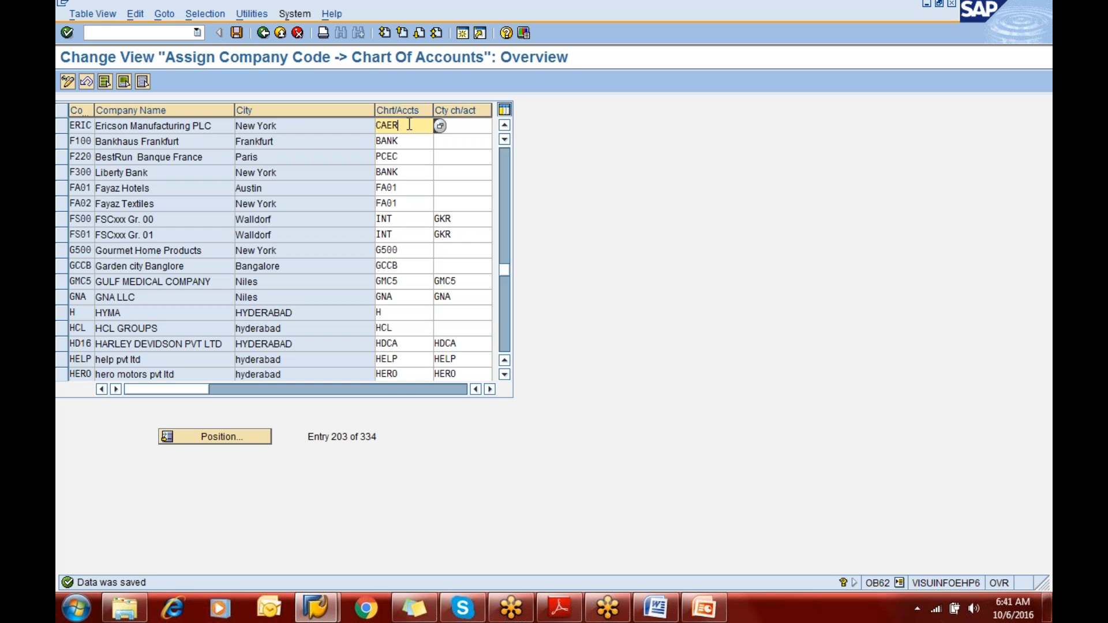
Switch to the basic settings PDF in Adobe Reader and examine step 3.3's table of account groups, names and number ranges
{"action": "left_click", "coordinate": [560, 608]}
{"action": "scroll", "coordinate": [473, 424], "scroll_direction": "down", "scroll_amount": 1}
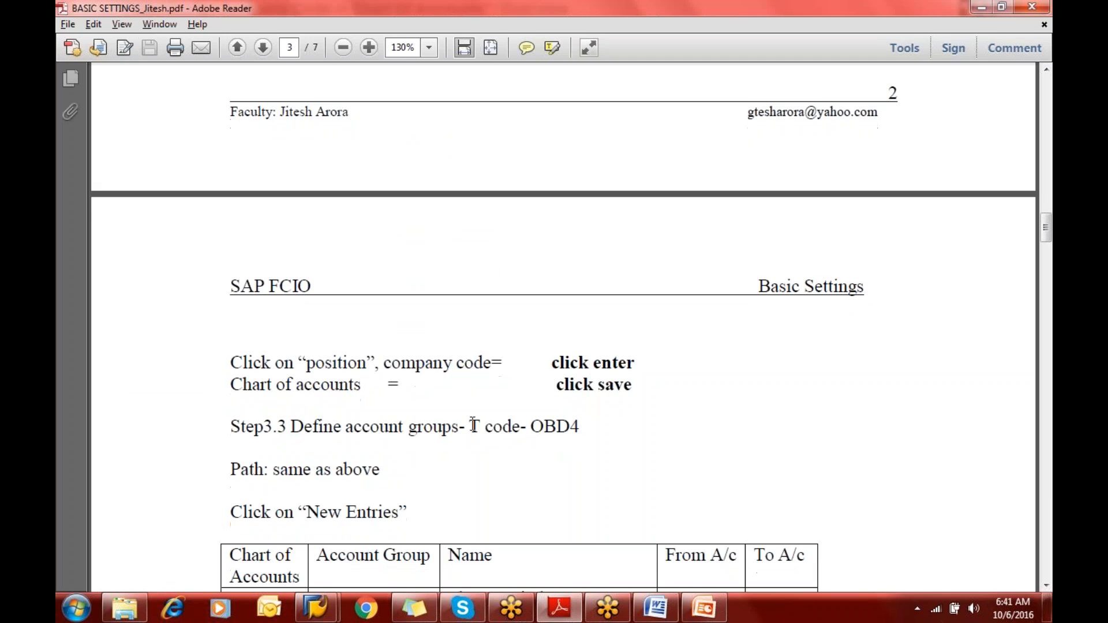
{"action": "scroll", "coordinate": [472, 426], "scroll_direction": "down", "scroll_amount": 4}
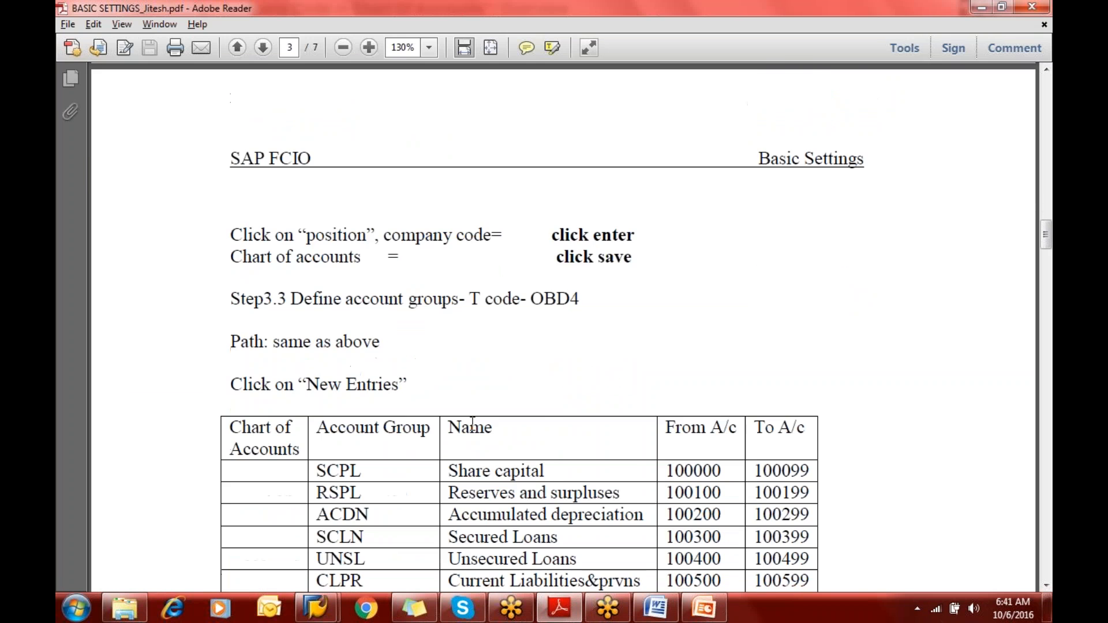
{"action": "scroll", "coordinate": [473, 426], "scroll_direction": "down", "scroll_amount": 3}
{"action": "scroll", "coordinate": [473, 425], "scroll_direction": "down", "scroll_amount": 3}
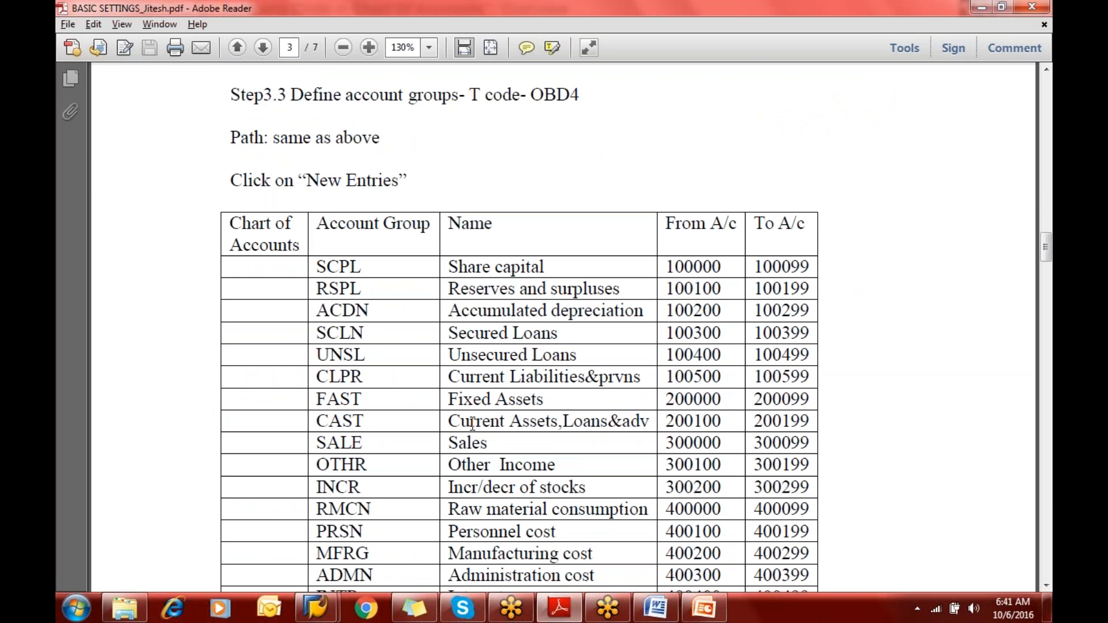
{"action": "scroll", "coordinate": [472, 425], "scroll_direction": "down", "scroll_amount": 1}
{"action": "scroll", "coordinate": [477, 416], "scroll_direction": "down", "scroll_amount": 2}
{"action": "scroll", "coordinate": [481, 405], "scroll_direction": "down", "scroll_amount": 1}
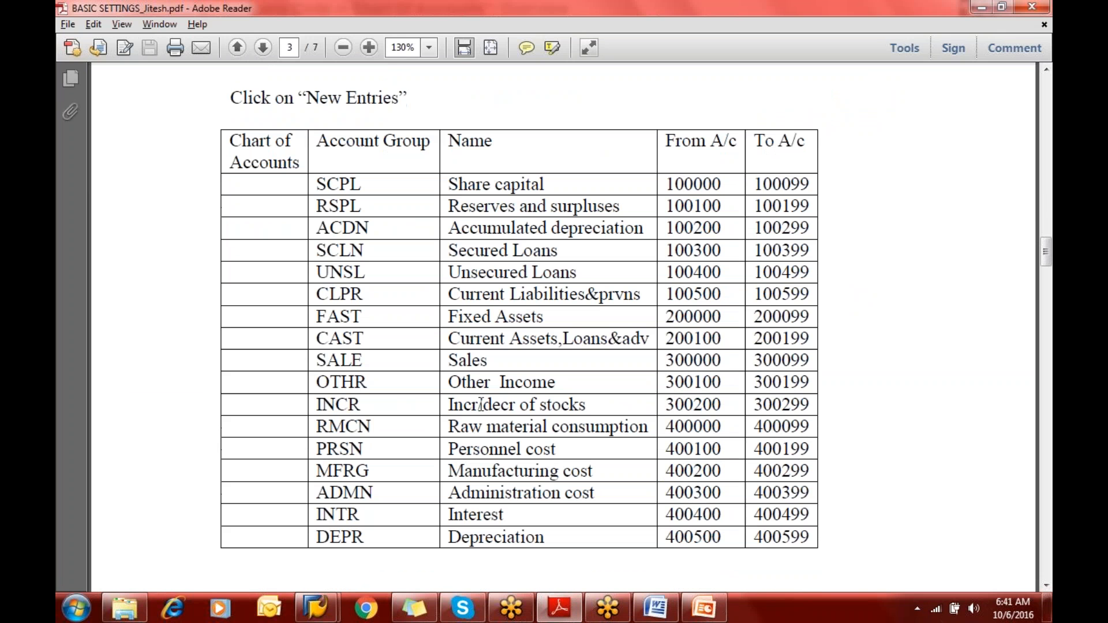
{"action": "scroll", "coordinate": [480, 405], "scroll_direction": "down", "scroll_amount": 1}
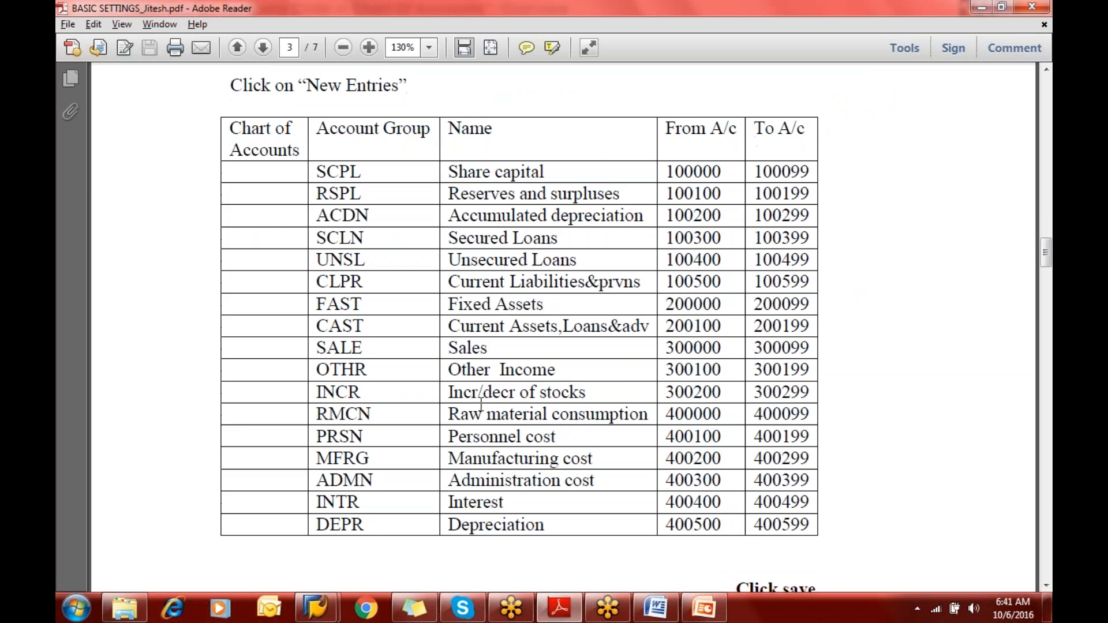
{"action": "scroll", "coordinate": [481, 405], "scroll_direction": "down", "scroll_amount": 1}
{"action": "scroll", "coordinate": [481, 404], "scroll_direction": "down", "scroll_amount": 1}
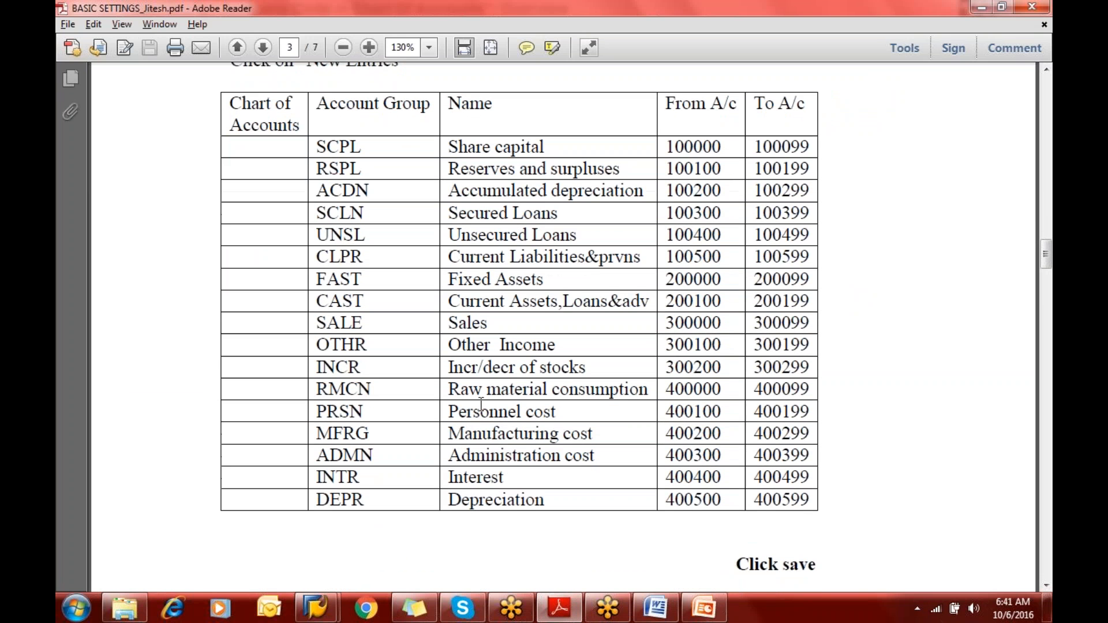
{"action": "scroll", "coordinate": [481, 405], "scroll_direction": "down", "scroll_amount": 1}
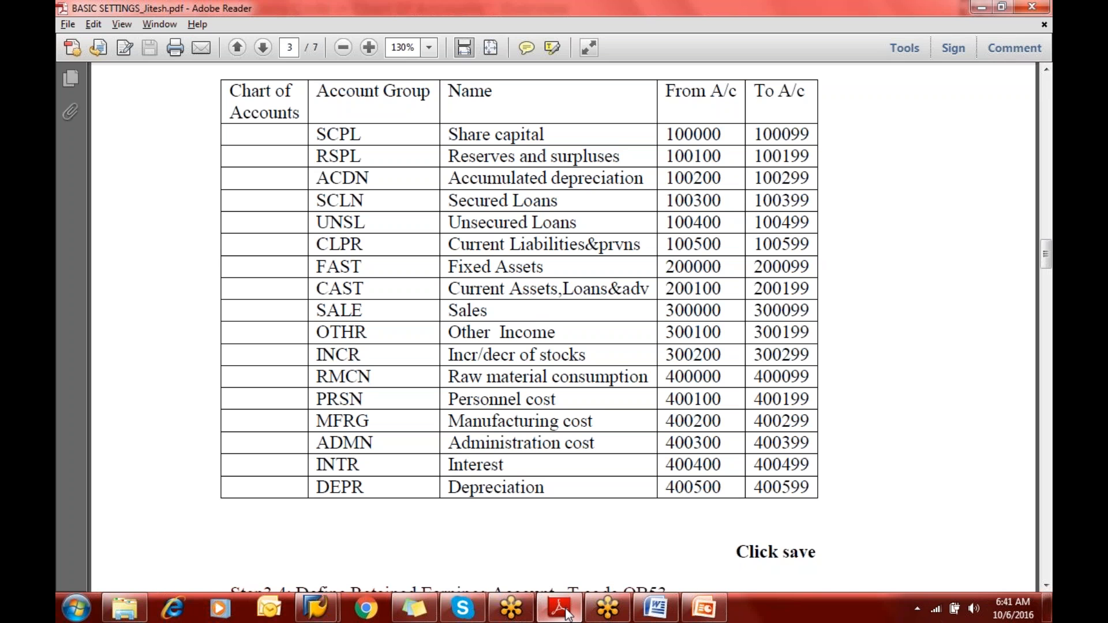
{"action": "mouse_move", "coordinate": [566, 610]}
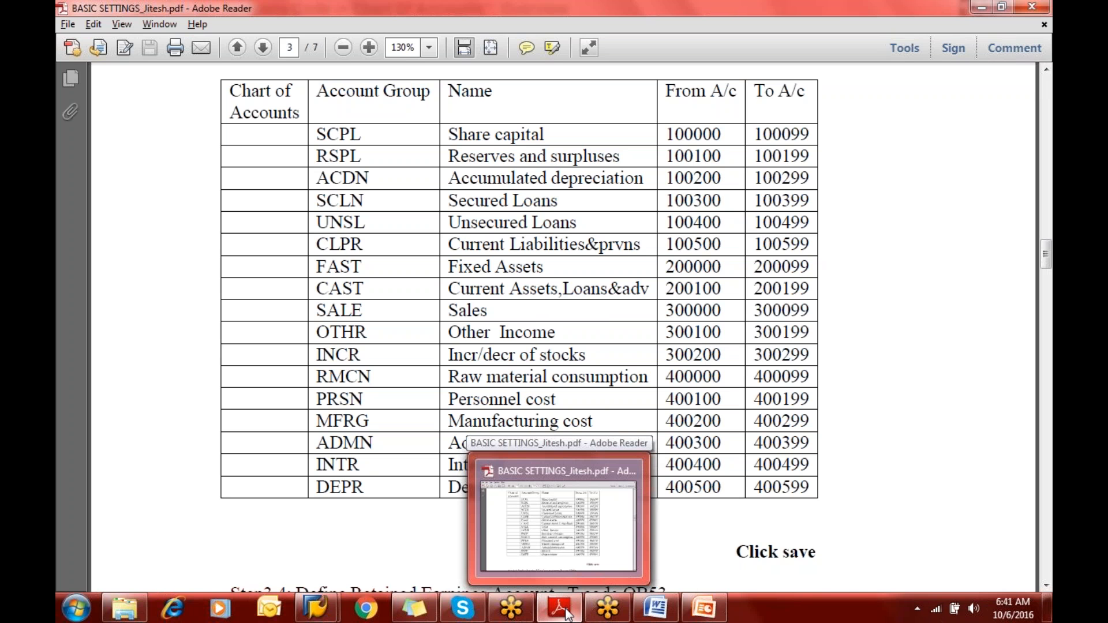